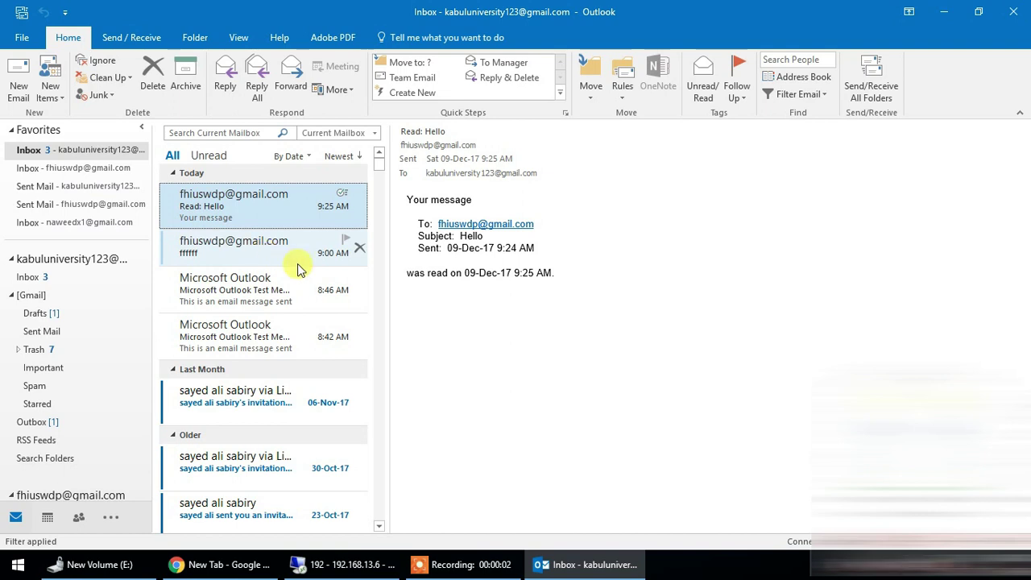
- Create a new meeting invitation from the New Items list on the Home tab
click(52, 88)
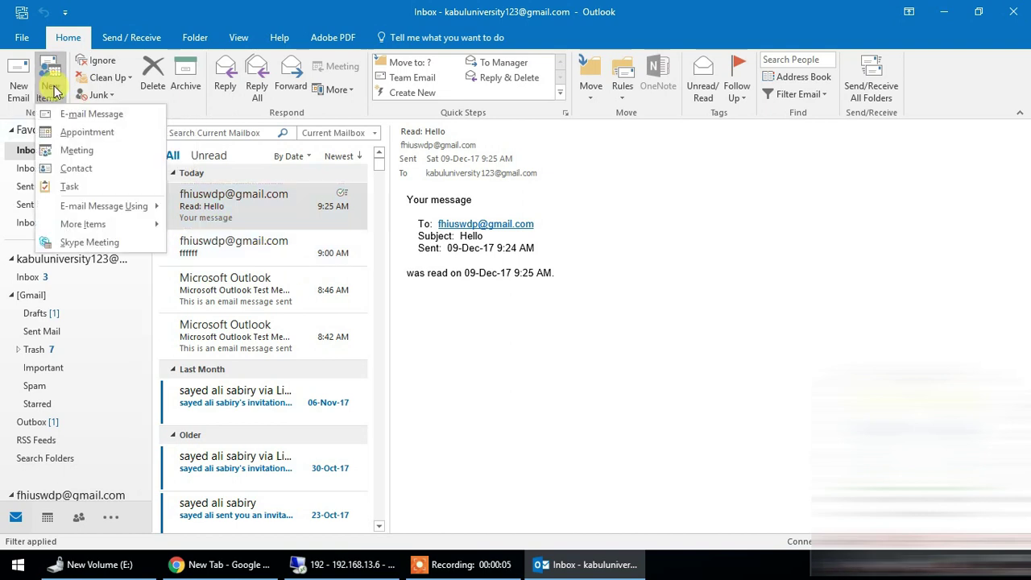
click(94, 154)
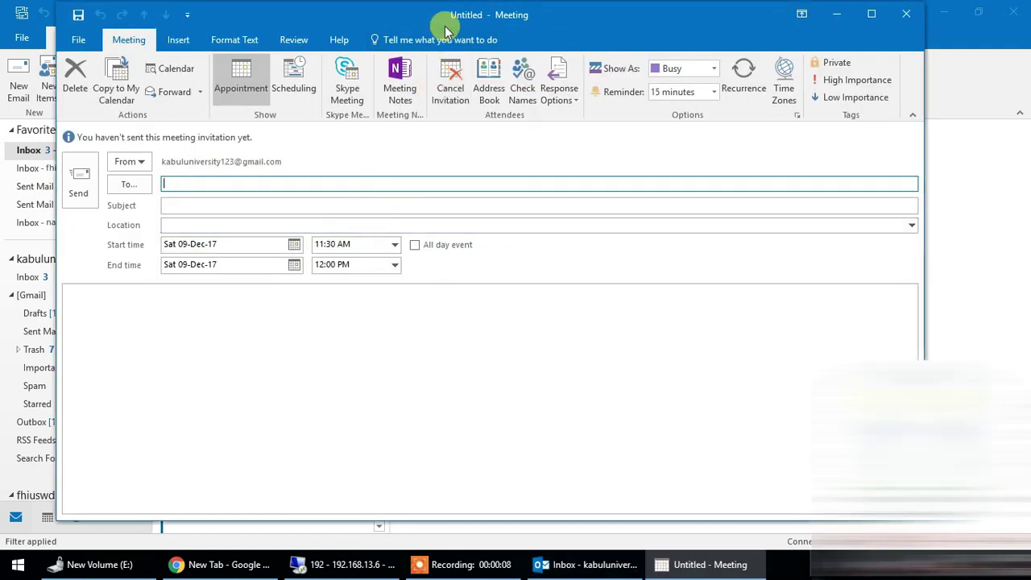
drag(450, 27, 464, 27)
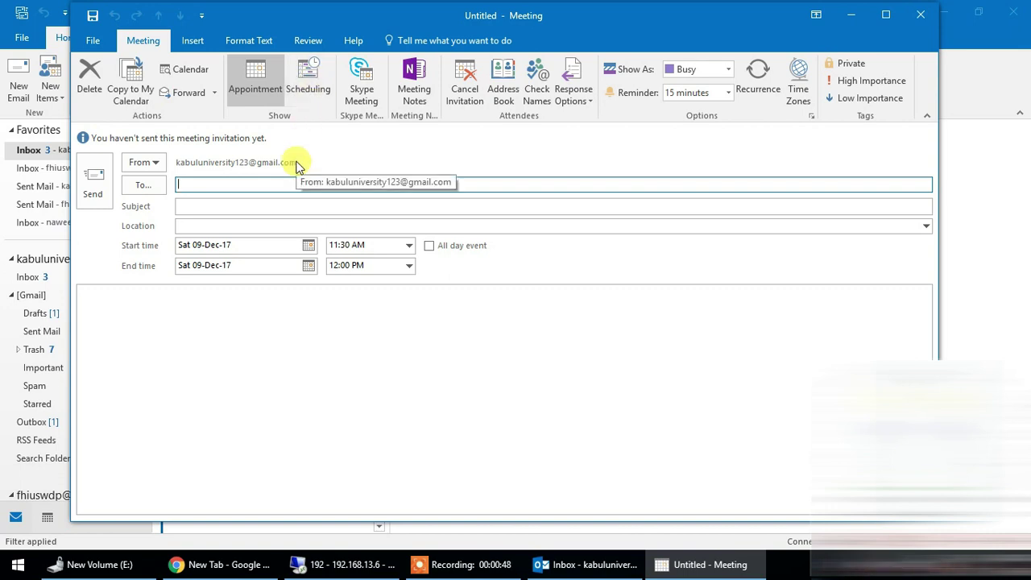
- Invite the suggested recipient, with subject 'Changes in USWDP Office' and location 'USWDP KU'
text(fhi)
key(Return)
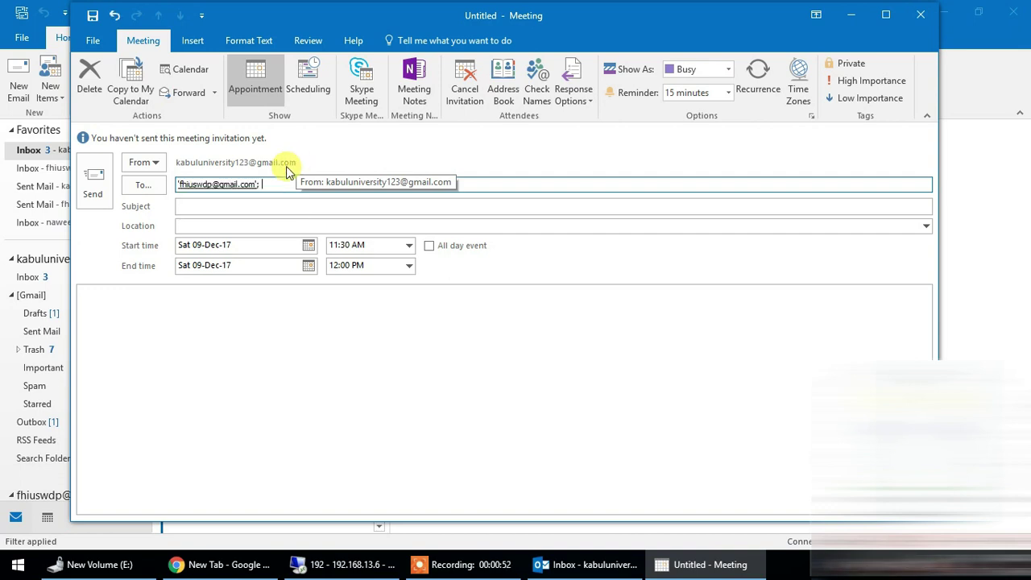
click(282, 205)
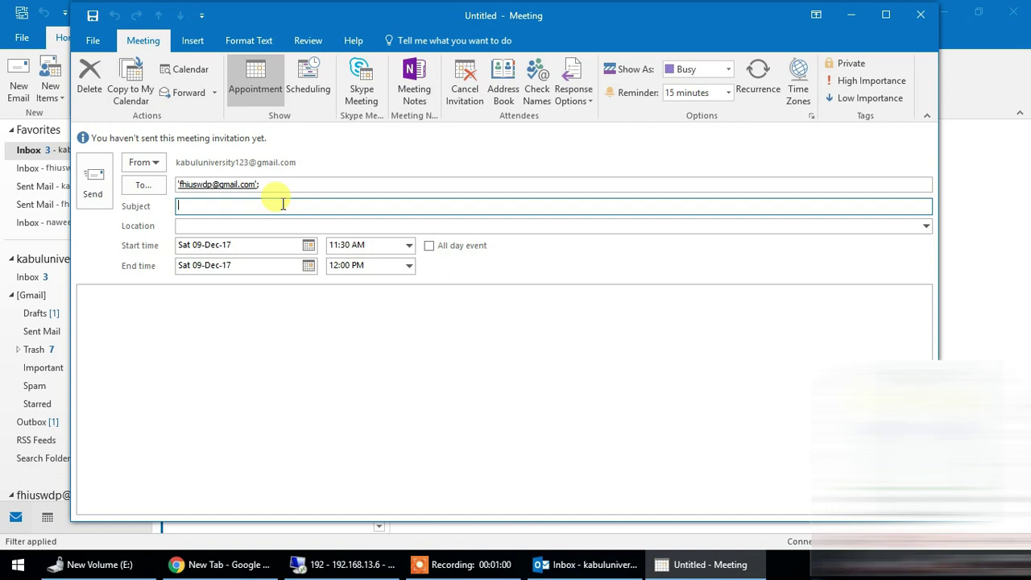
text(Changes in USW)
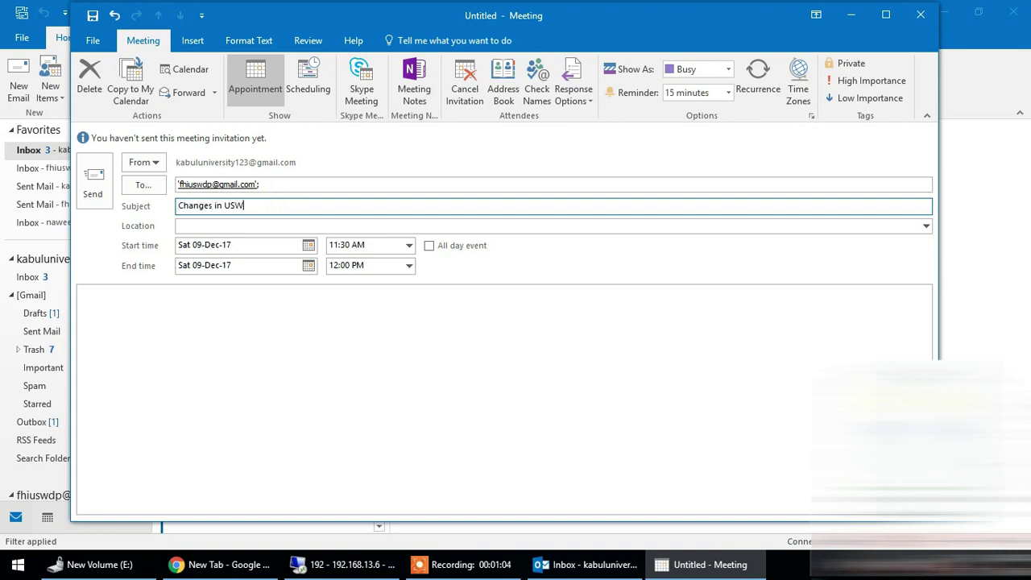
text(DP Office)
key(Tab)
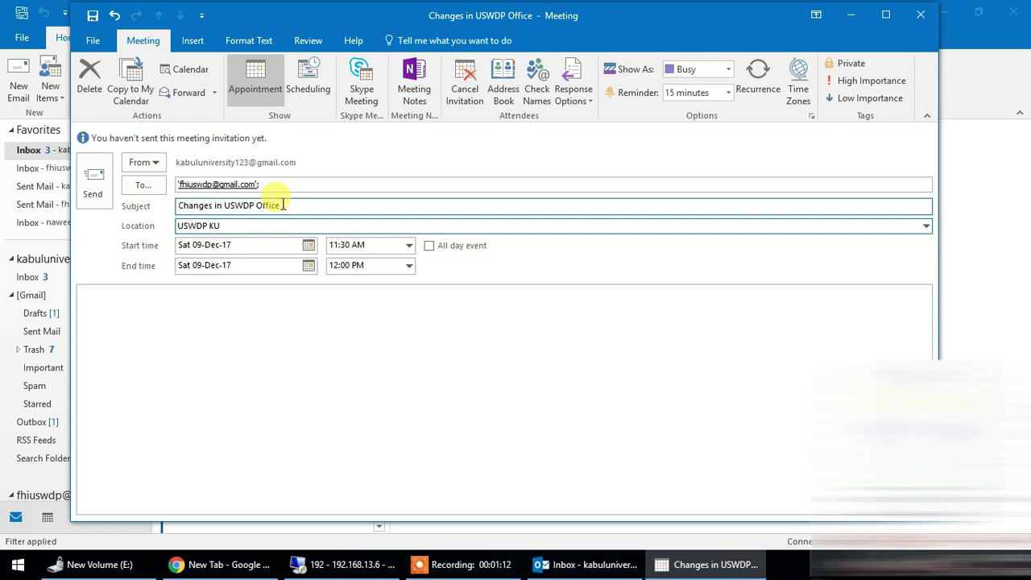
click(277, 226)
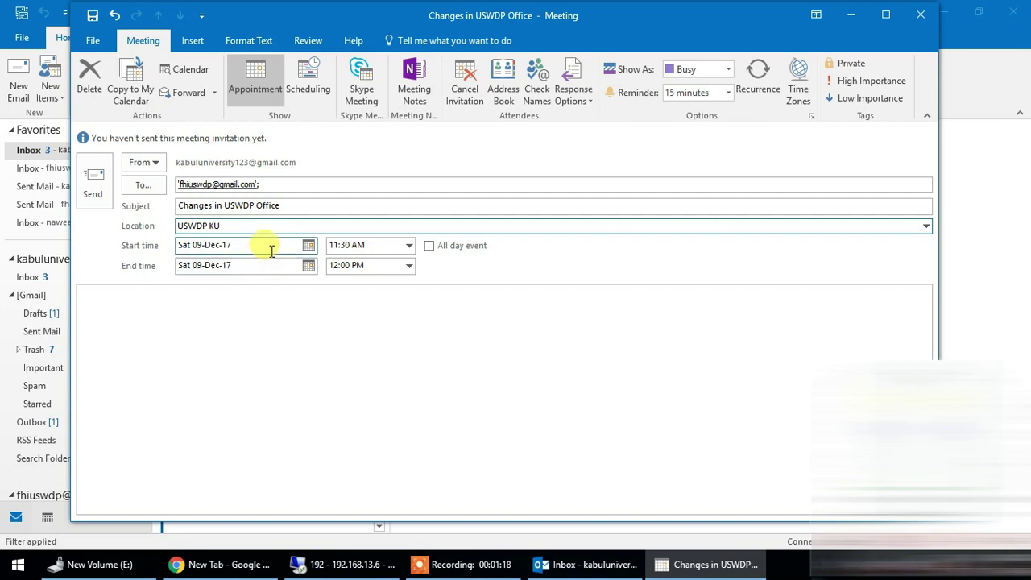
- Set the meeting to run from 12:00 PM to 3:00 PM
click(410, 245)
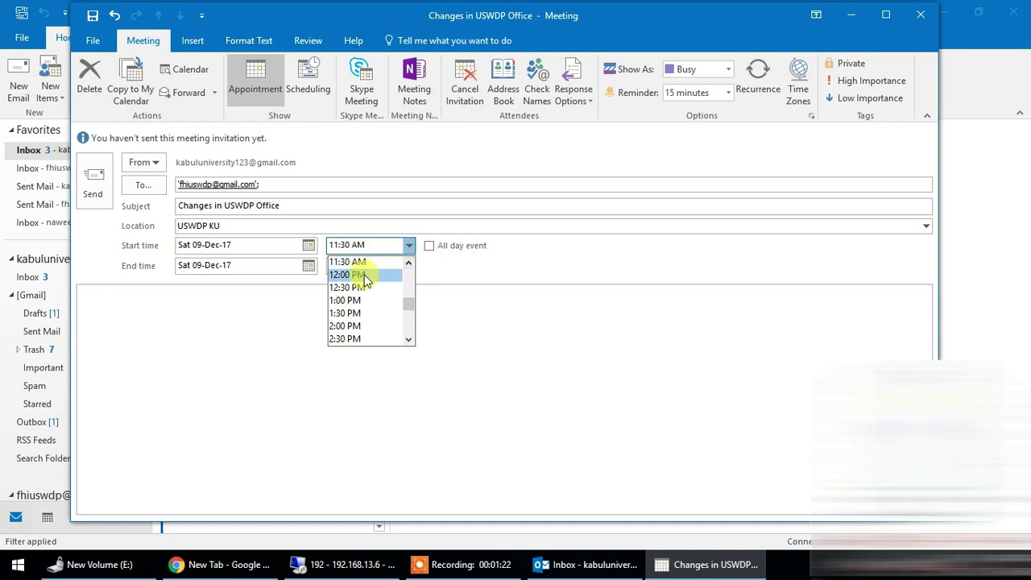
click(363, 276)
click(409, 265)
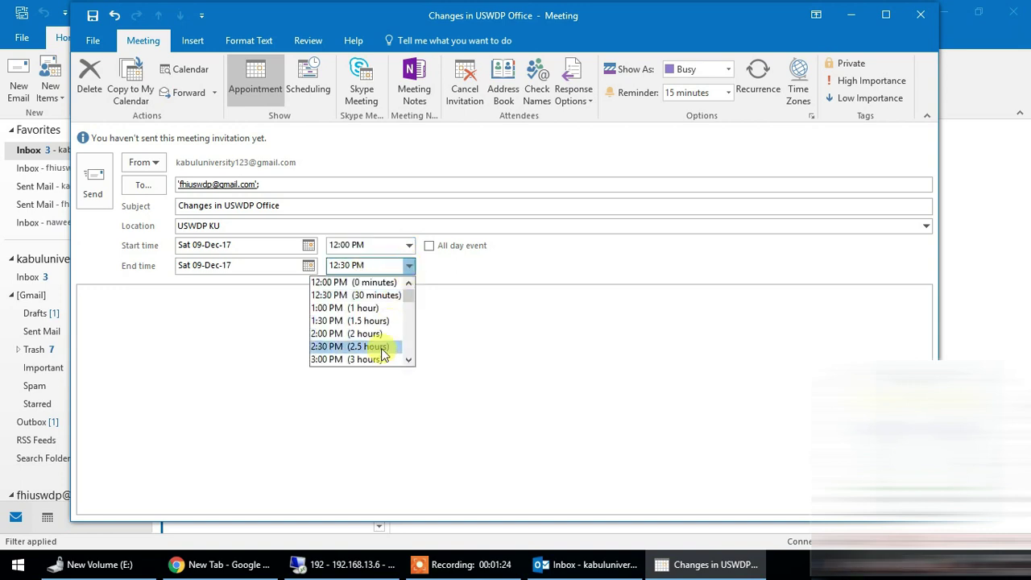
click(380, 359)
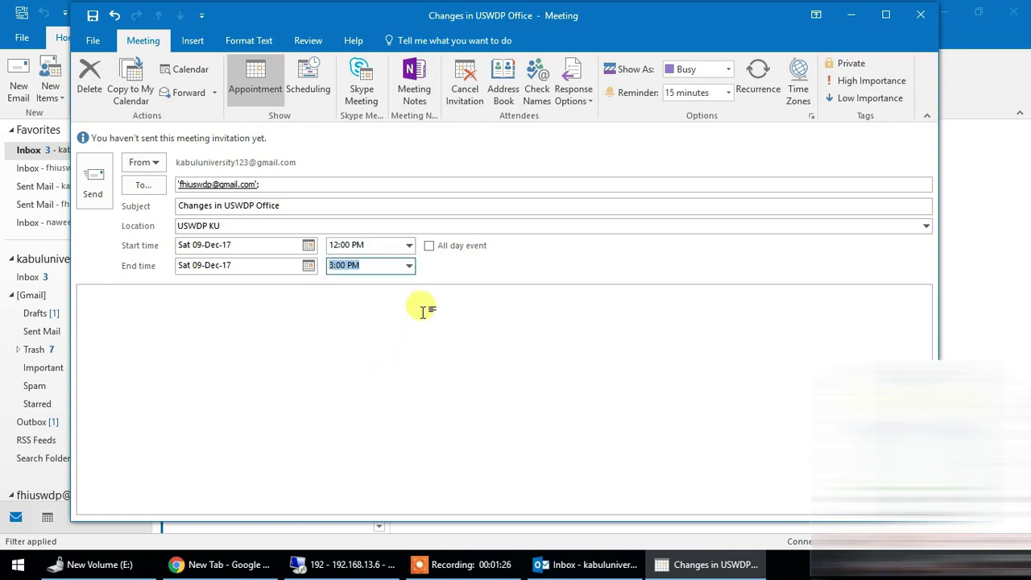
- Type three lines of placeholder text into the meeting body
click(239, 309)
text(adskljfhsadkjfhsad)
key(Return)
text(Fasjkdfhlaksjdhfasdf)
key(Return)
text(Sadkjf hsad kf)
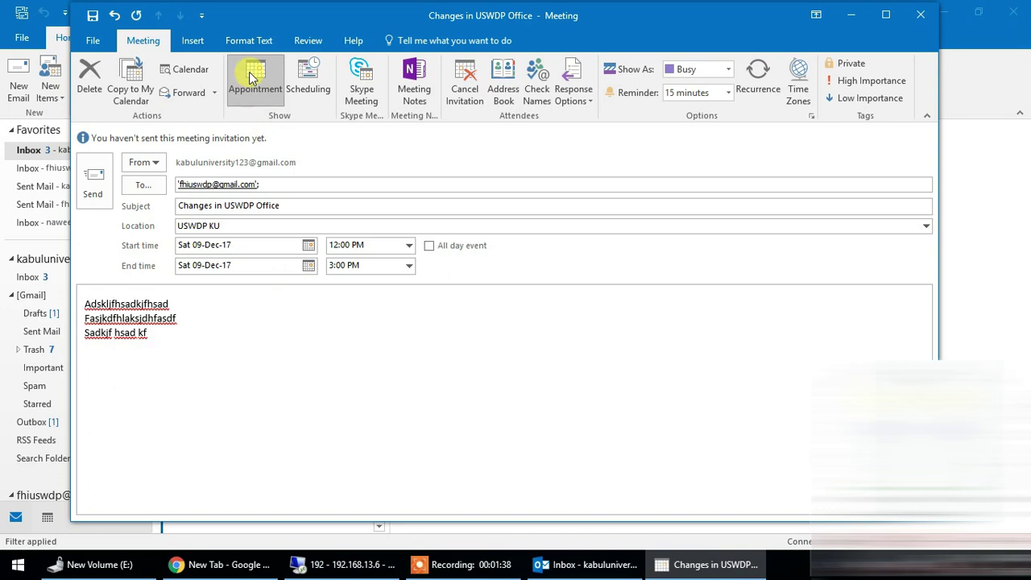
- Show the Scheduling grid listing organizer and attendee against the 12:00 PM–3:00 PM block
click(314, 87)
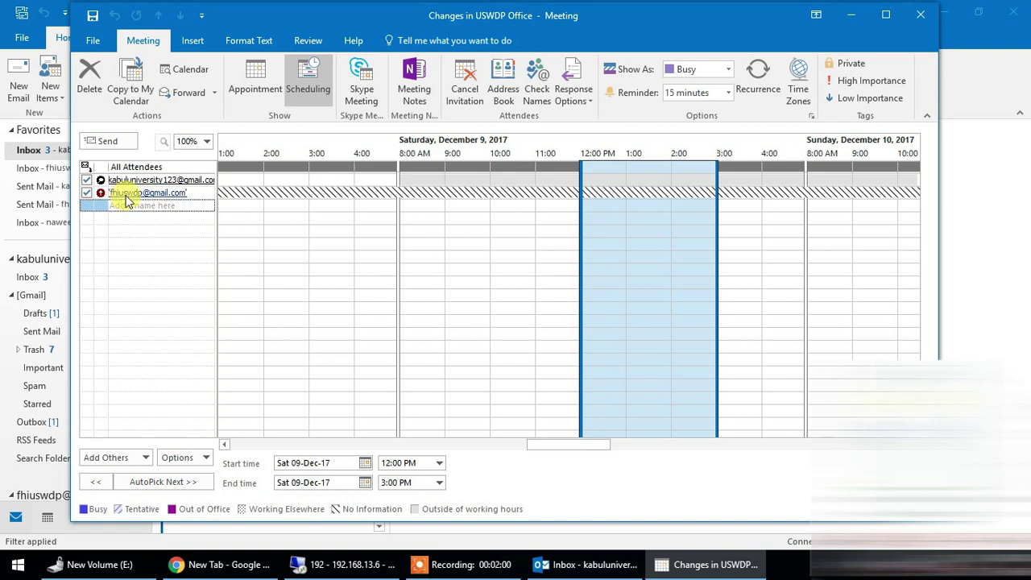
mouse_move(149, 199)
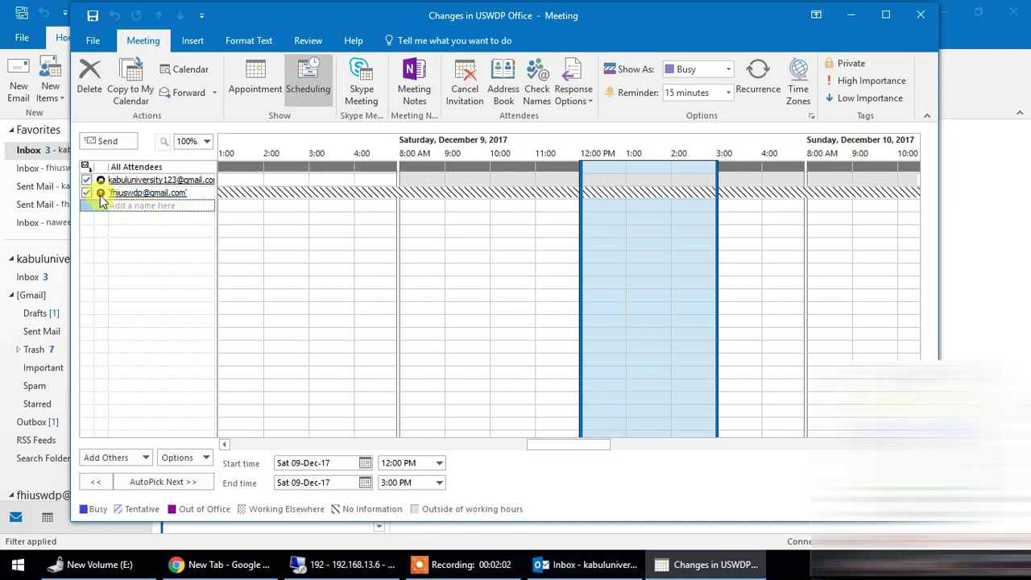
- Add a second attendee as Optional Attendee and begin entering a third attendee's address
click(129, 205)
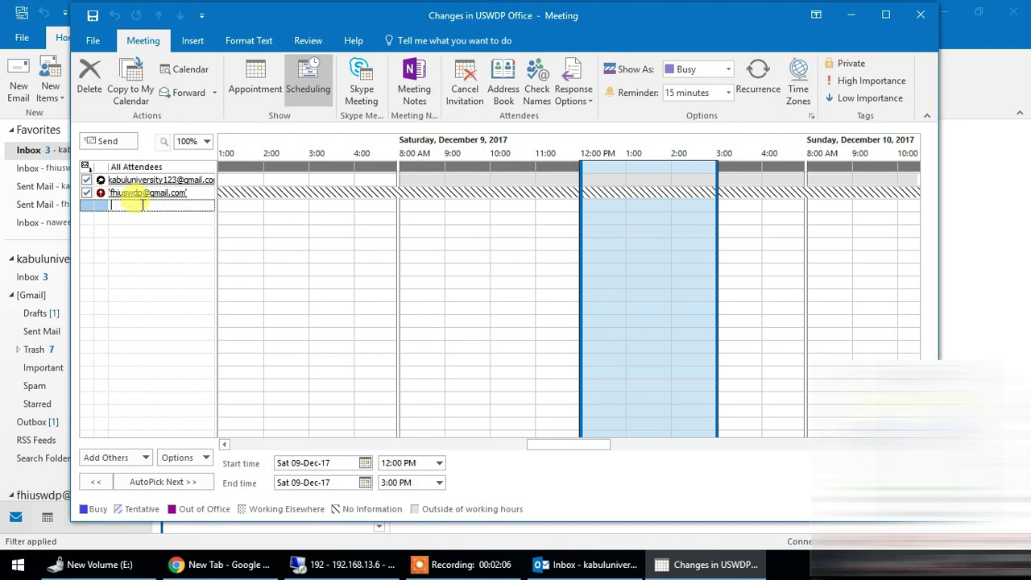
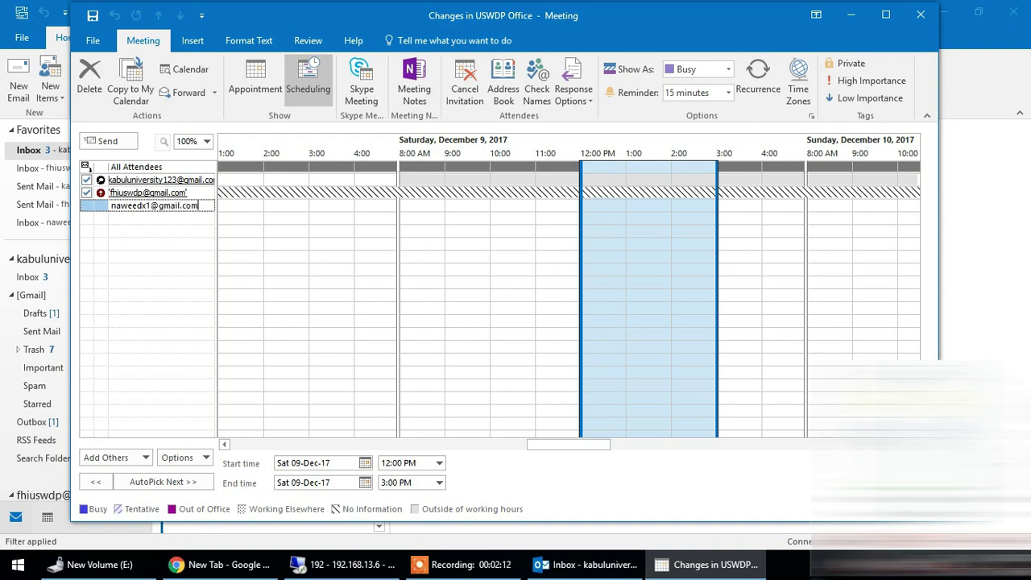
click(101, 207)
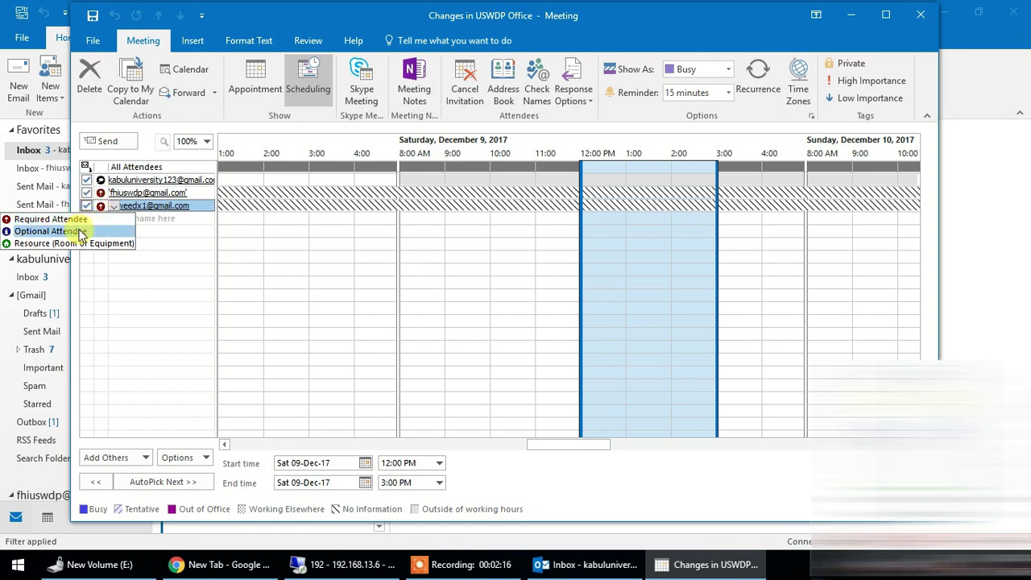
click(79, 231)
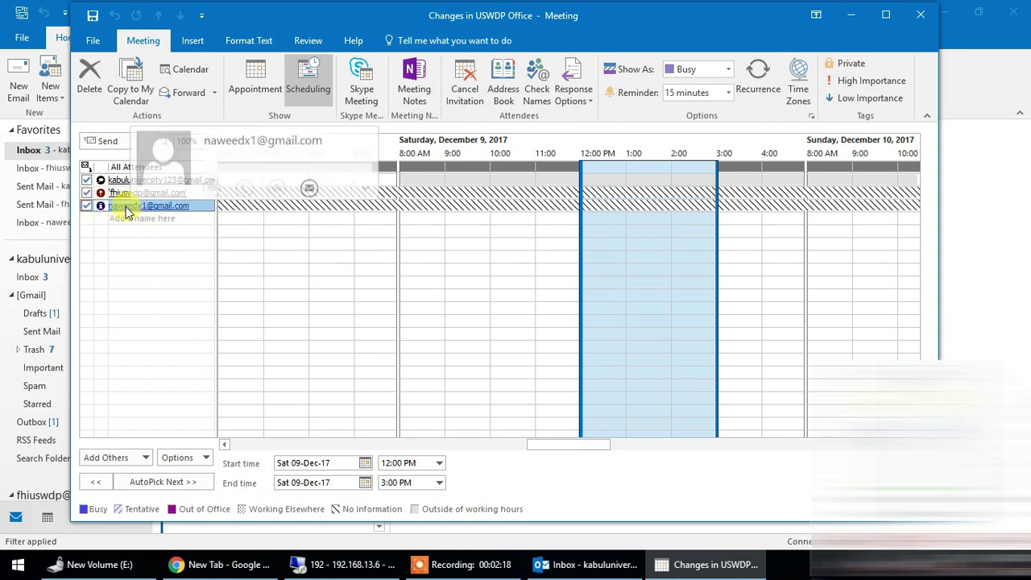
click(139, 219)
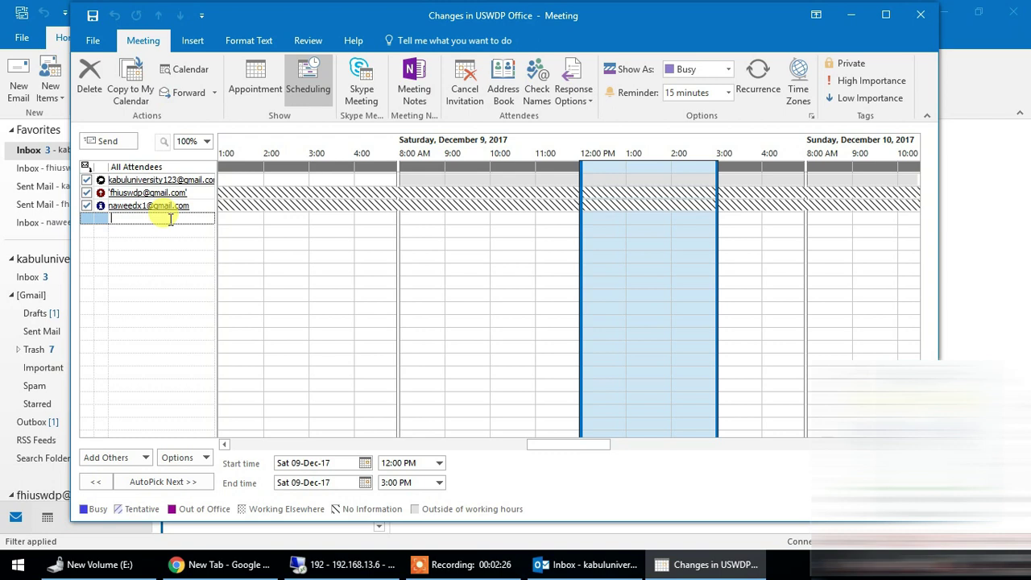
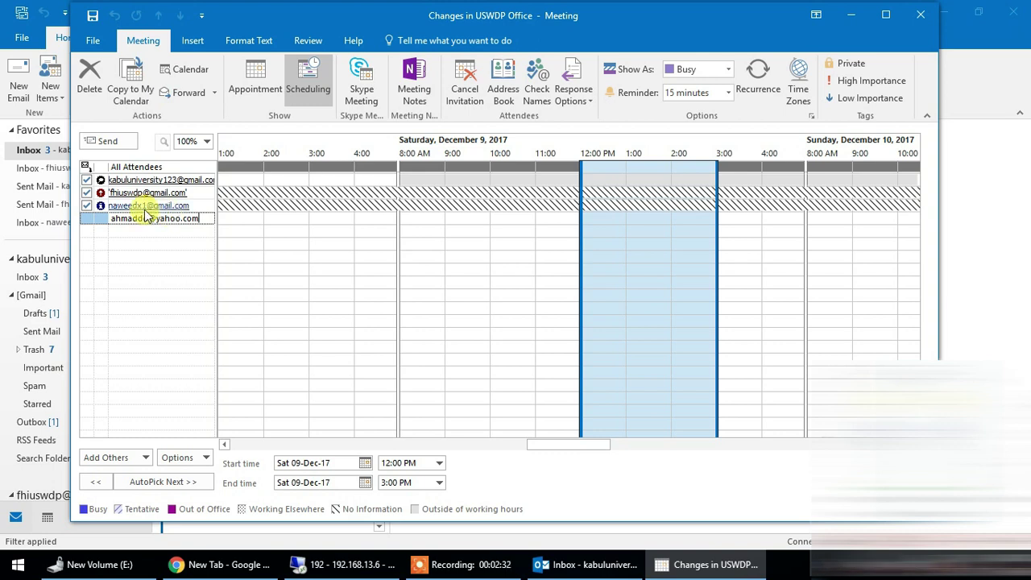
- Make the third attendee a Resource (Room or Equipment), accepting the location update
click(101, 219)
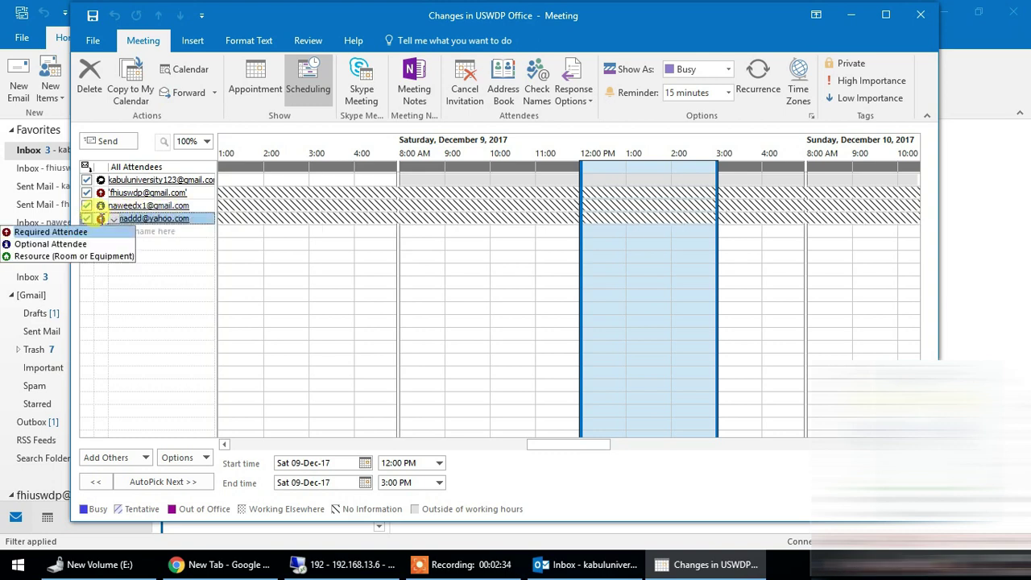
click(75, 256)
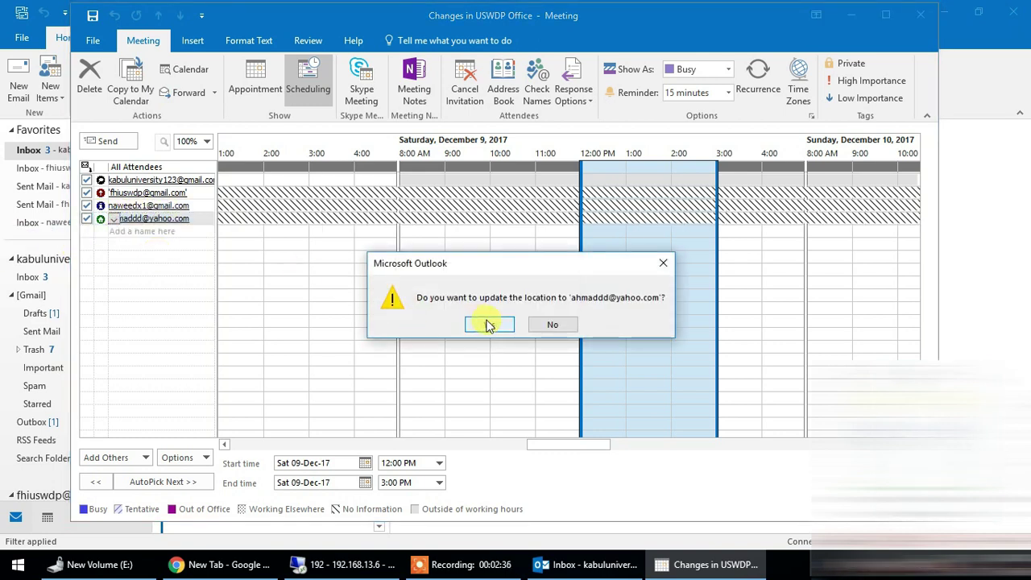
click(489, 324)
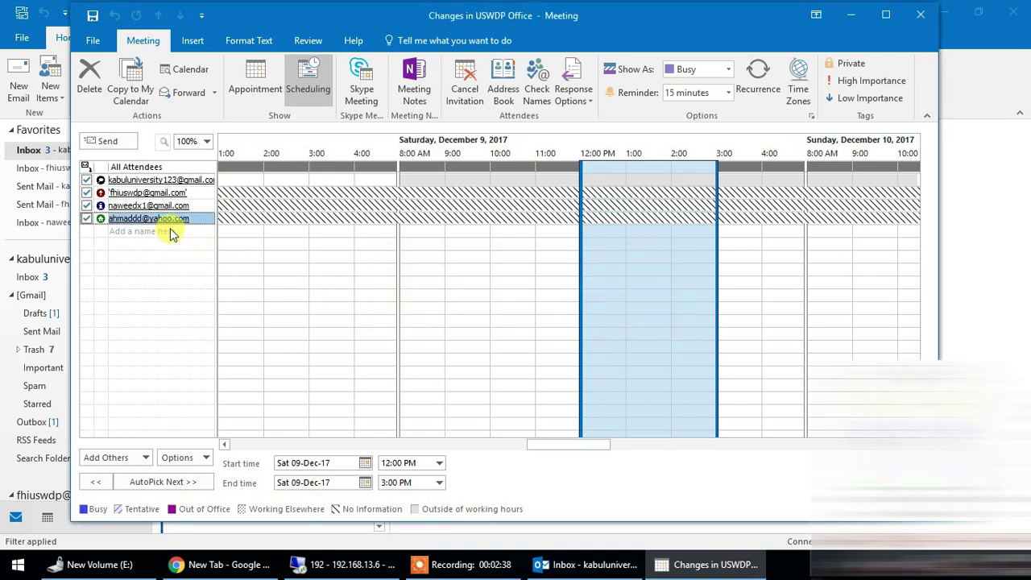
mouse_move(151, 220)
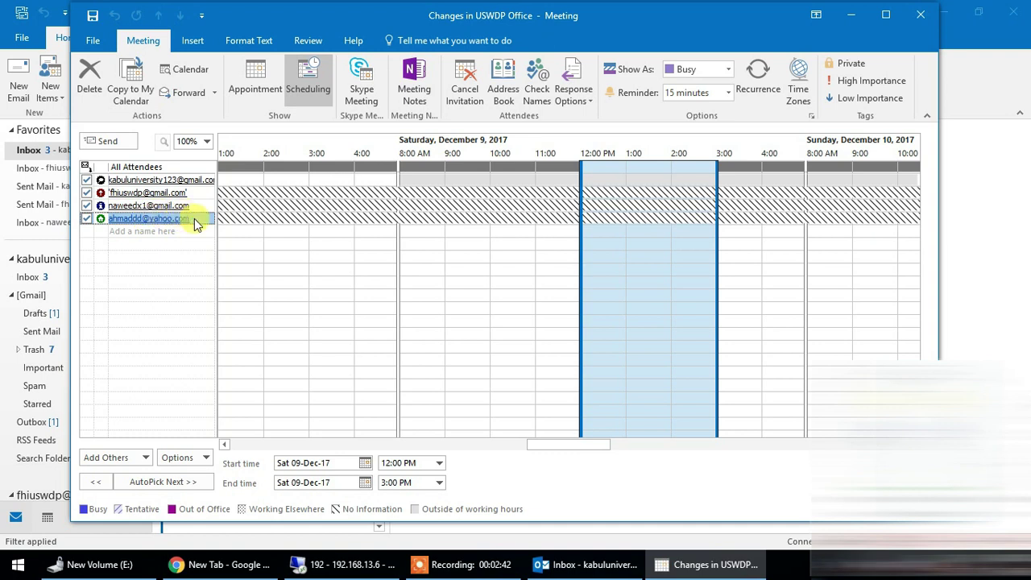
mouse_move(195, 219)
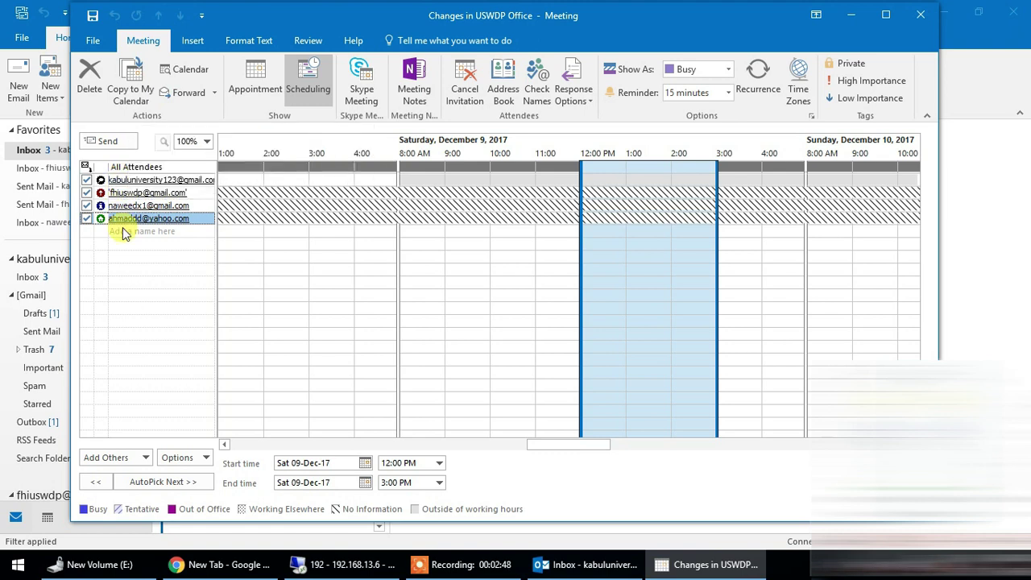
click(101, 218)
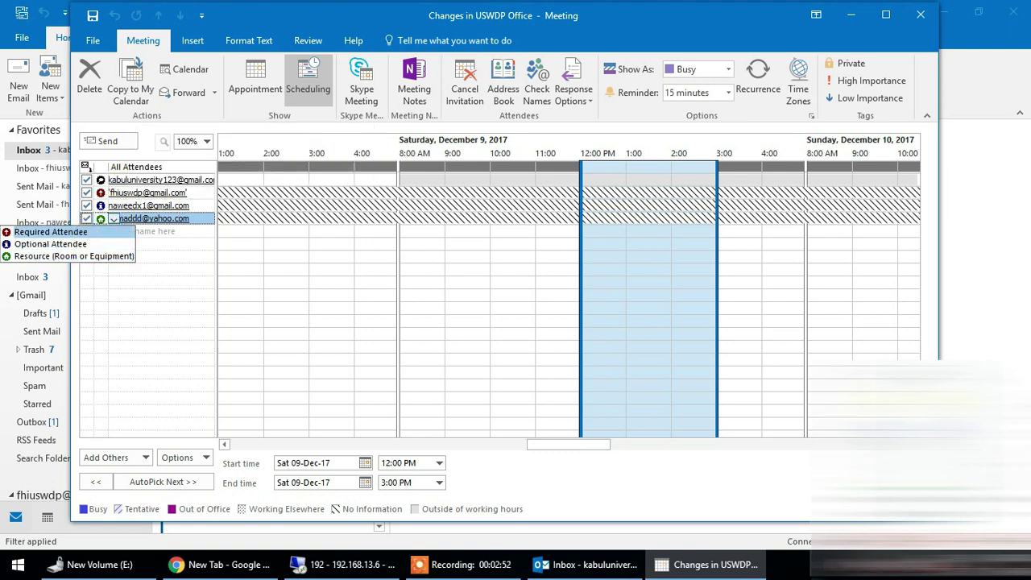
click(114, 222)
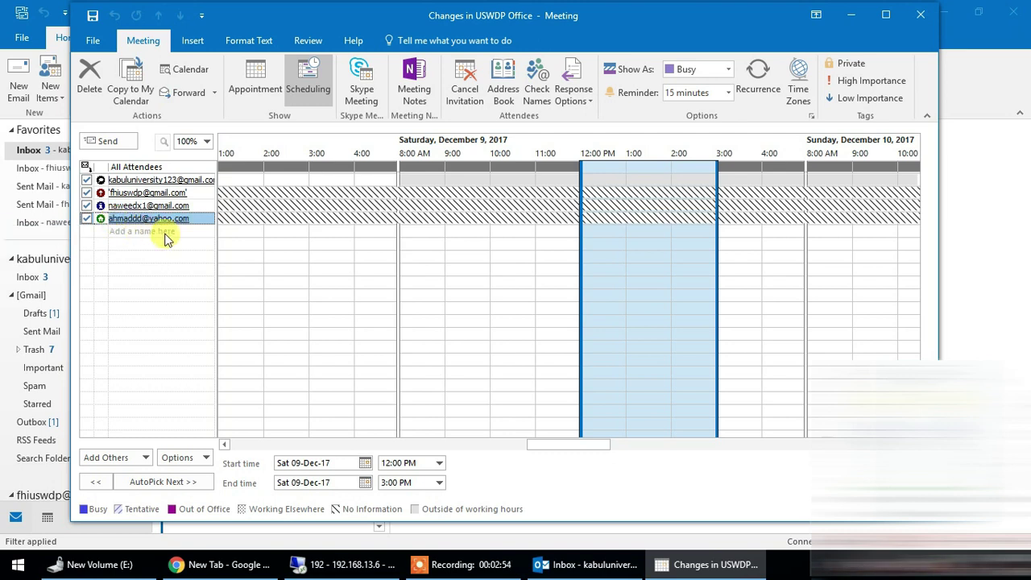
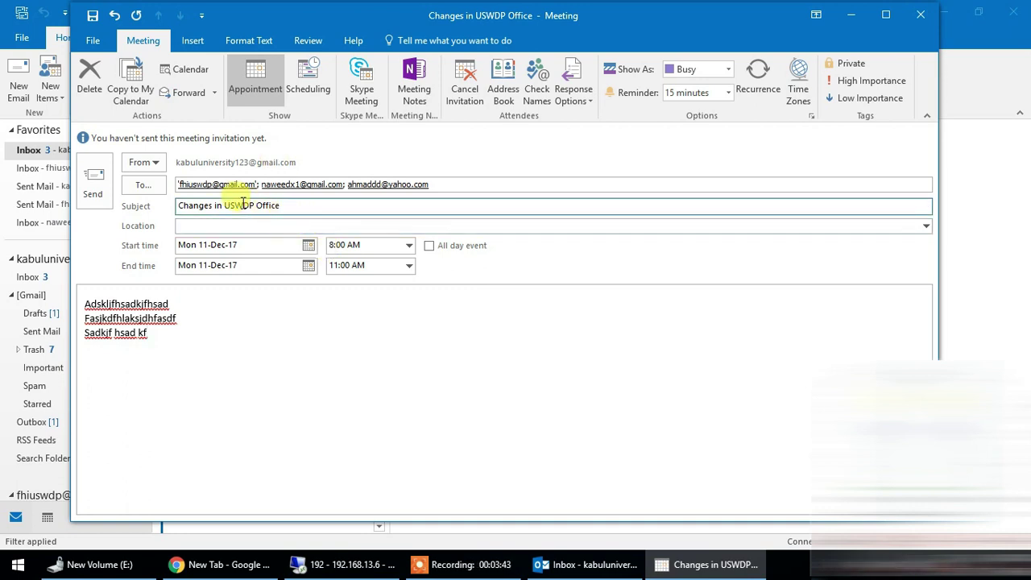
- Select the last invitee's address in the invitation's recipients line
click(431, 183)
drag(431, 184, 179, 184)
click(472, 185)
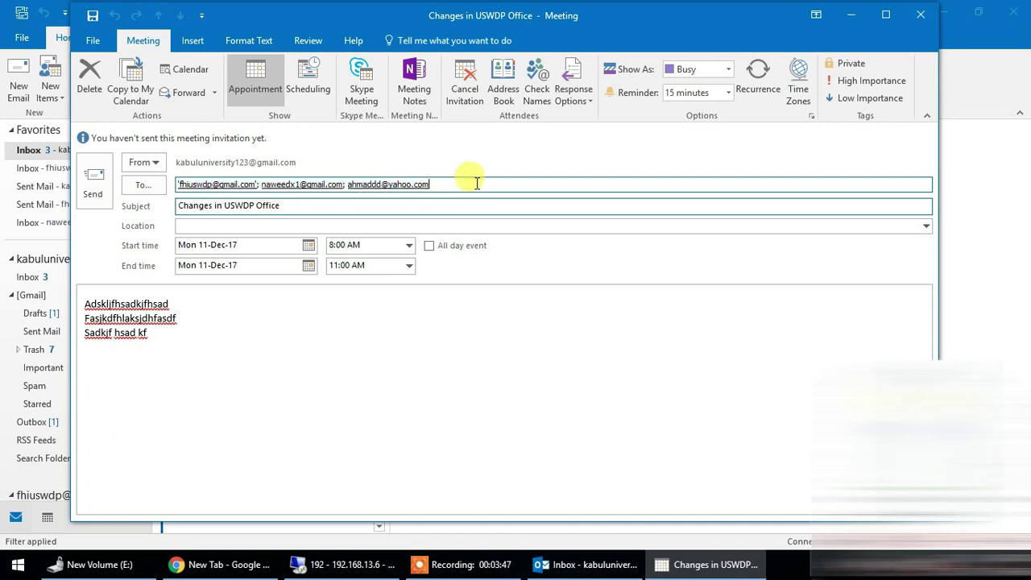
mouse_move(384, 185)
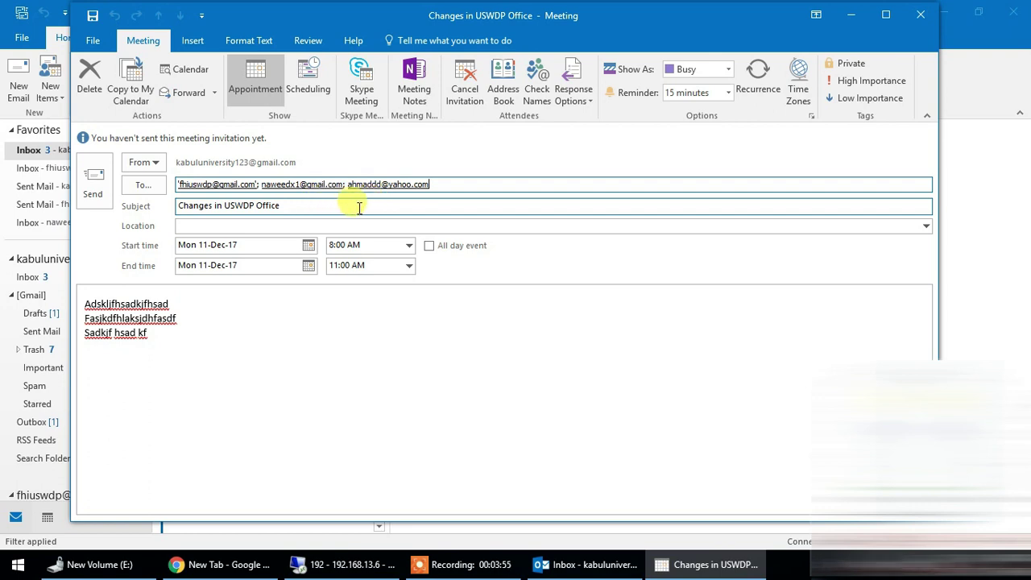
click(364, 185)
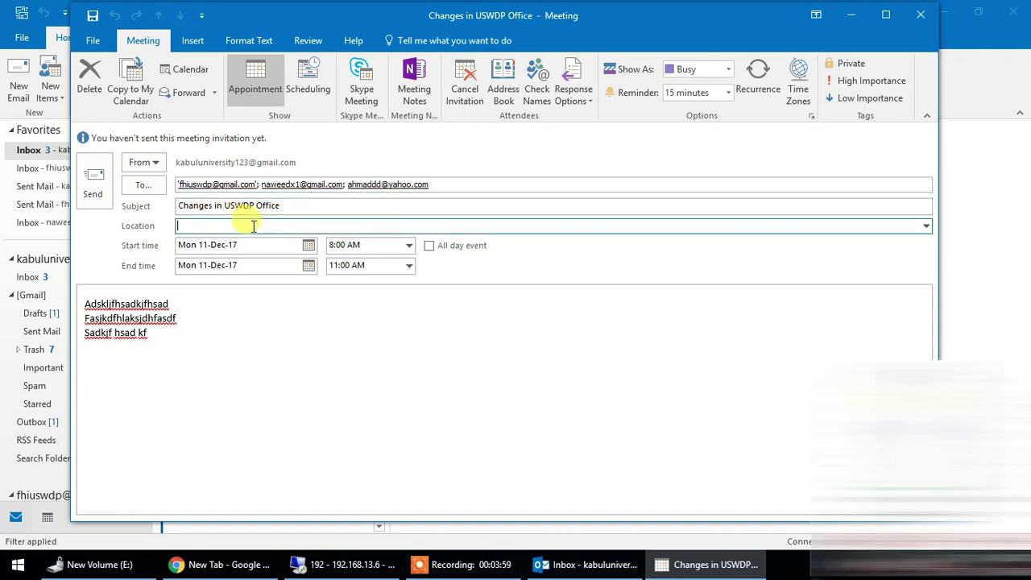
- Set the location to the invitee's address from the suggestions and send the Changes in USWDP Office invitation
click(292, 226)
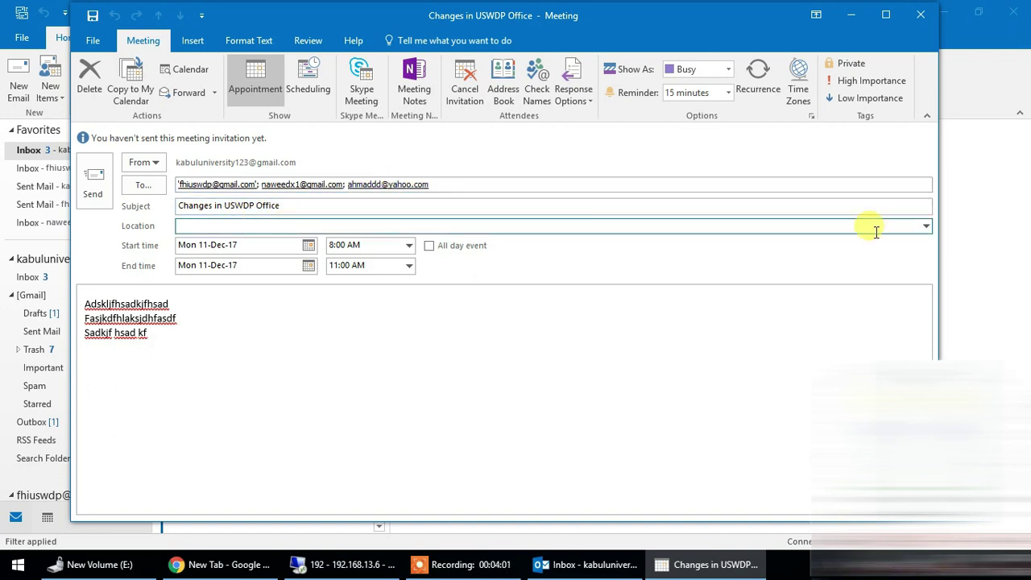
click(925, 226)
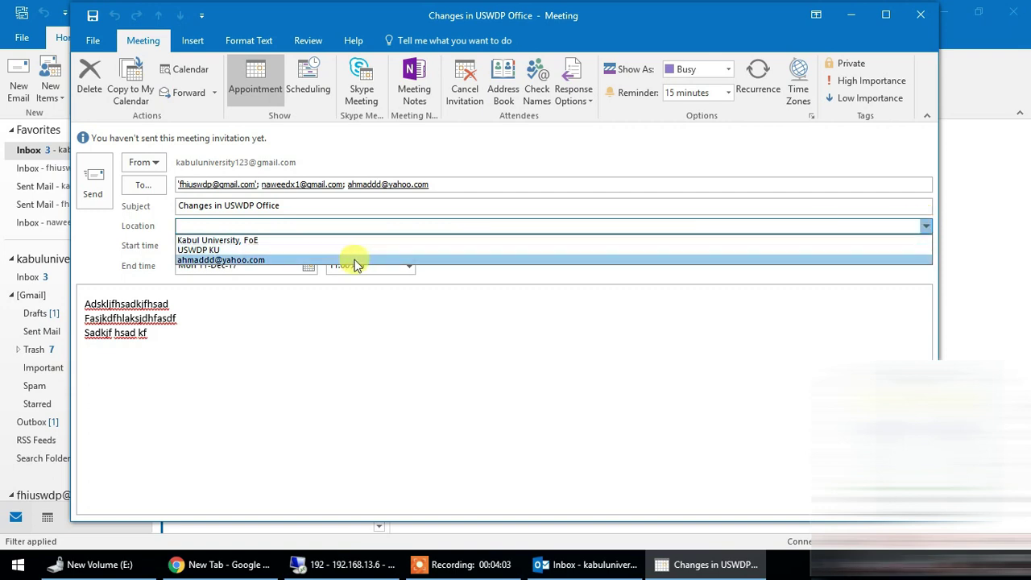
click(231, 260)
click(285, 230)
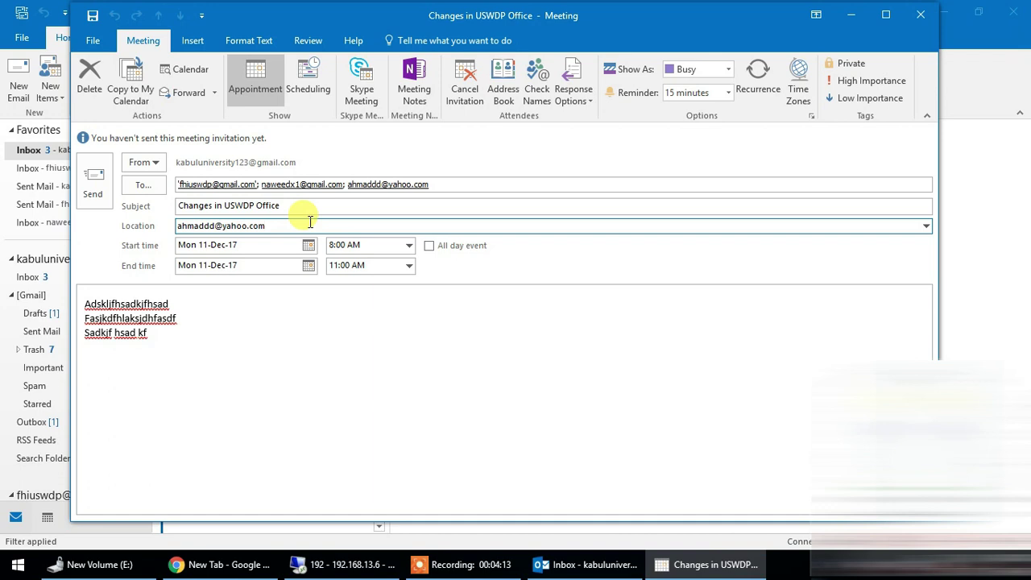
key(alt+s)
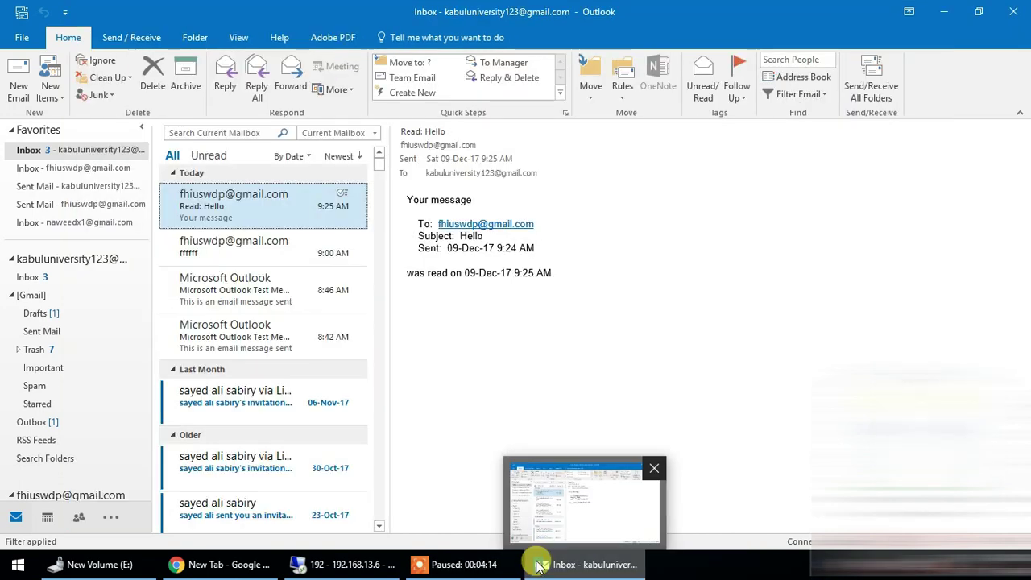
- In the remote session's meeting request, set Show As to Out of Office
click(344, 568)
click(311, 211)
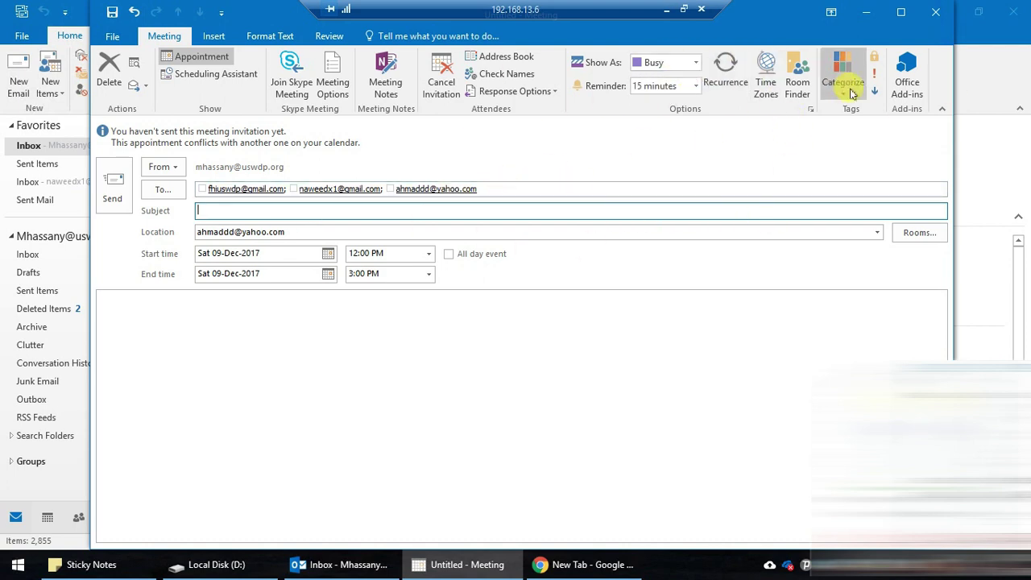
click(695, 62)
click(661, 154)
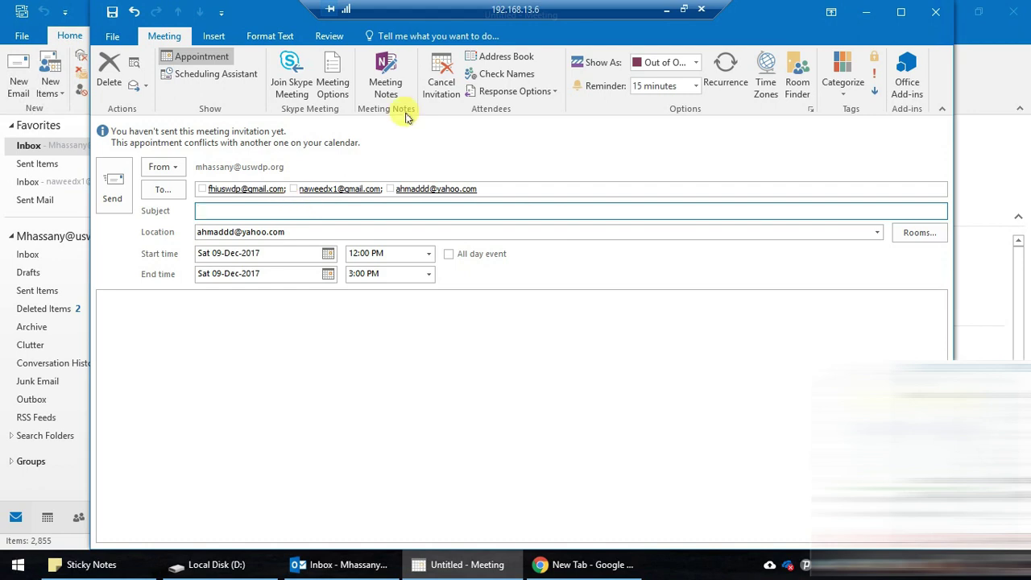
- Enter 'asfasdfsadf' as the description, send the request and minimize the remote desktop
click(153, 297)
text(asfasdfsadfsadfsdf)
click(211, 211)
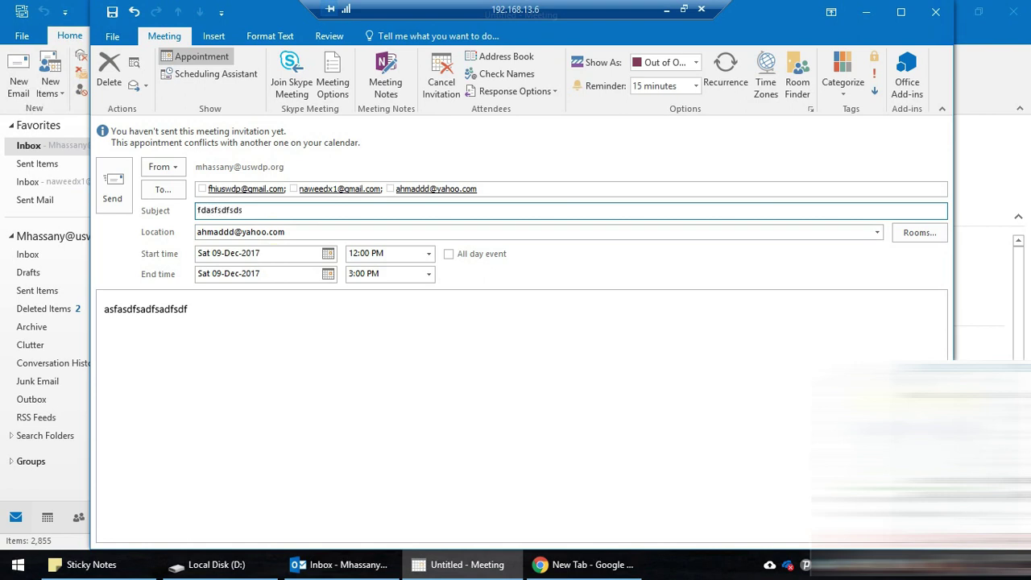
click(117, 184)
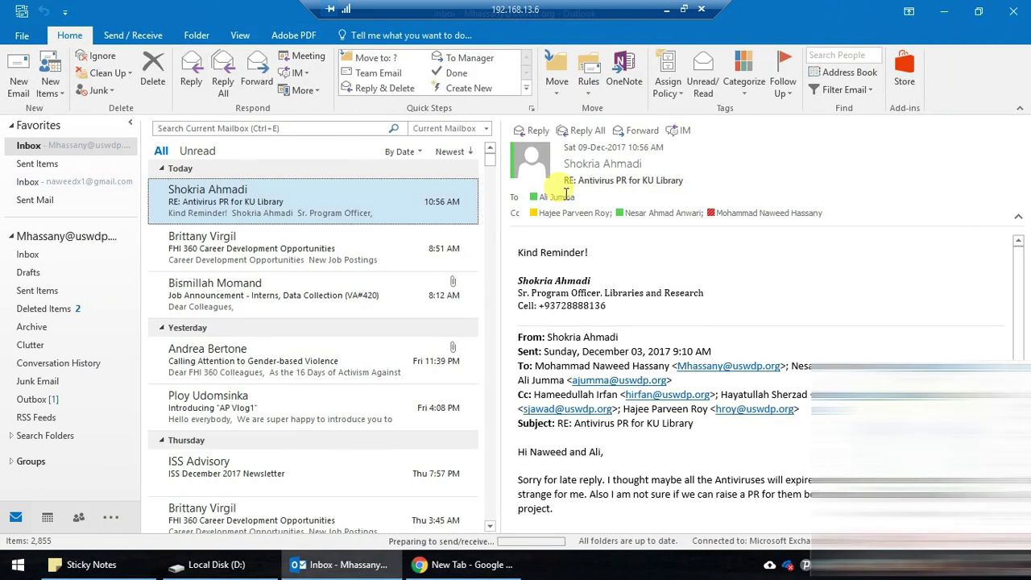
click(666, 9)
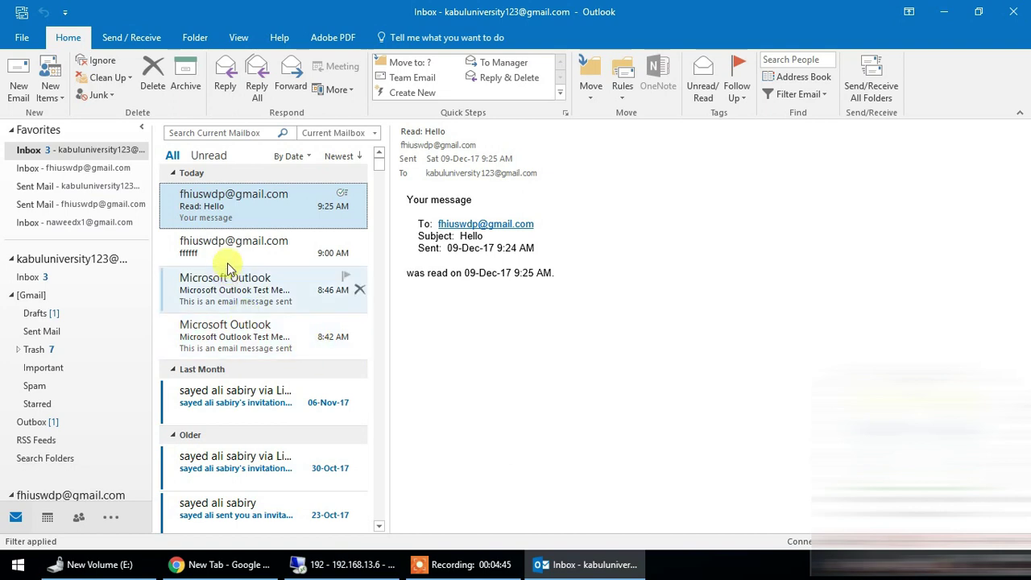
- Open the second account's Inbox, run Send/Receive and select the new 11:31 fdasfsdfsdsgfsd meeting request
click(241, 207)
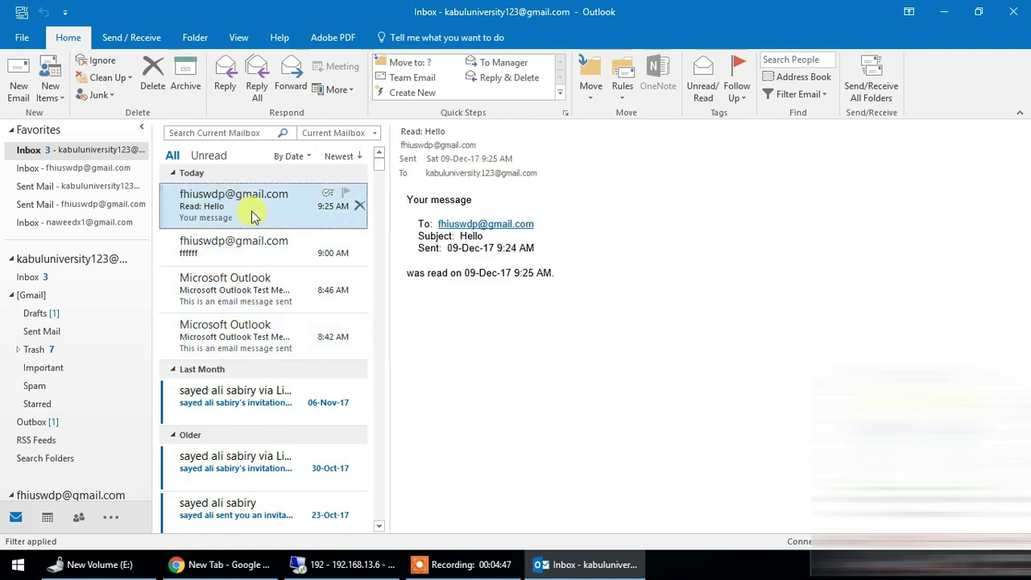
click(73, 167)
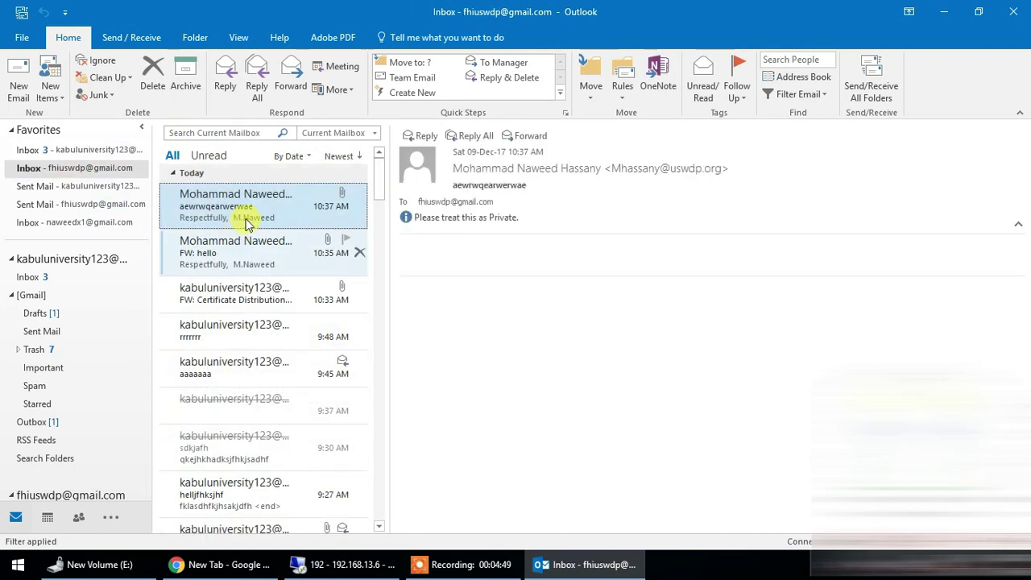
click(254, 192)
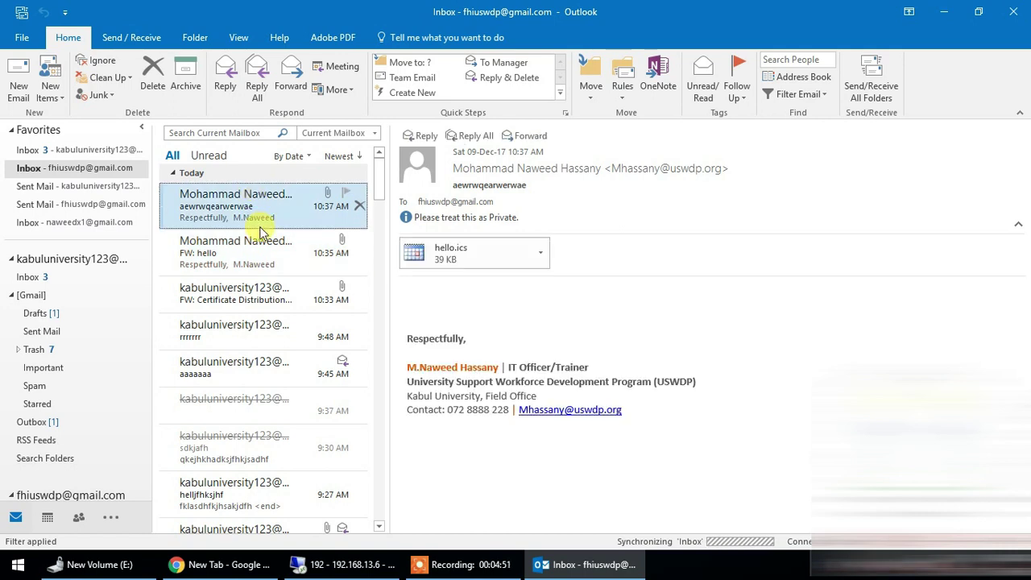
click(20, 11)
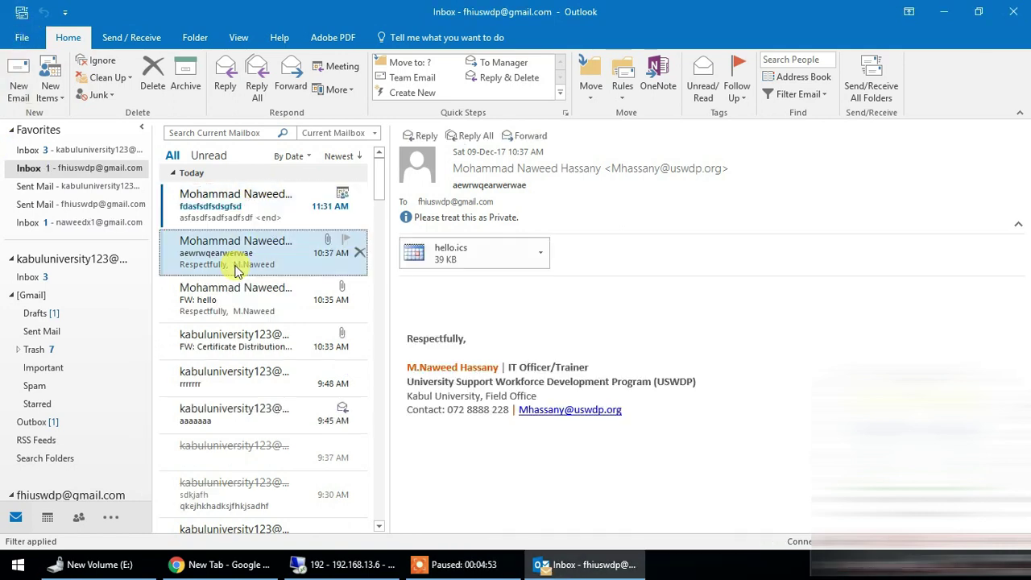
click(246, 205)
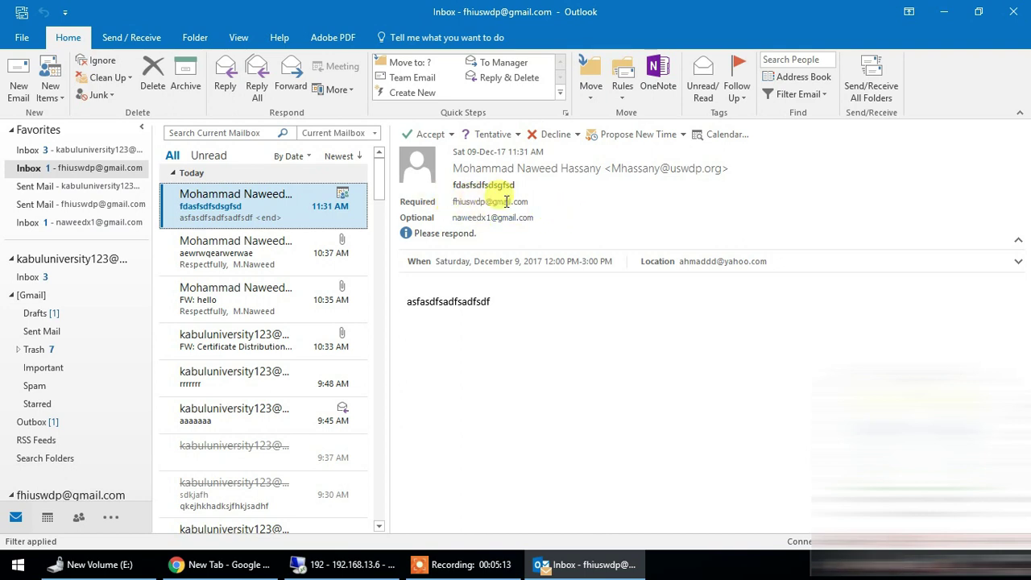
- Choose Accept > Edit the Response before Sending for the fdasfsdfsdsgfsd meeting request
drag(536, 200, 443, 202)
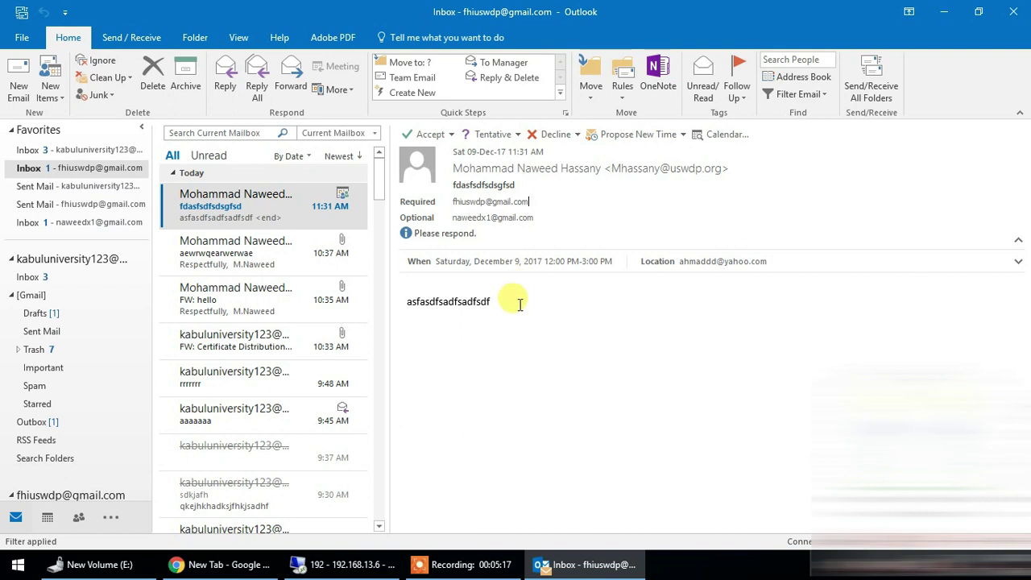
click(442, 137)
click(493, 135)
click(501, 137)
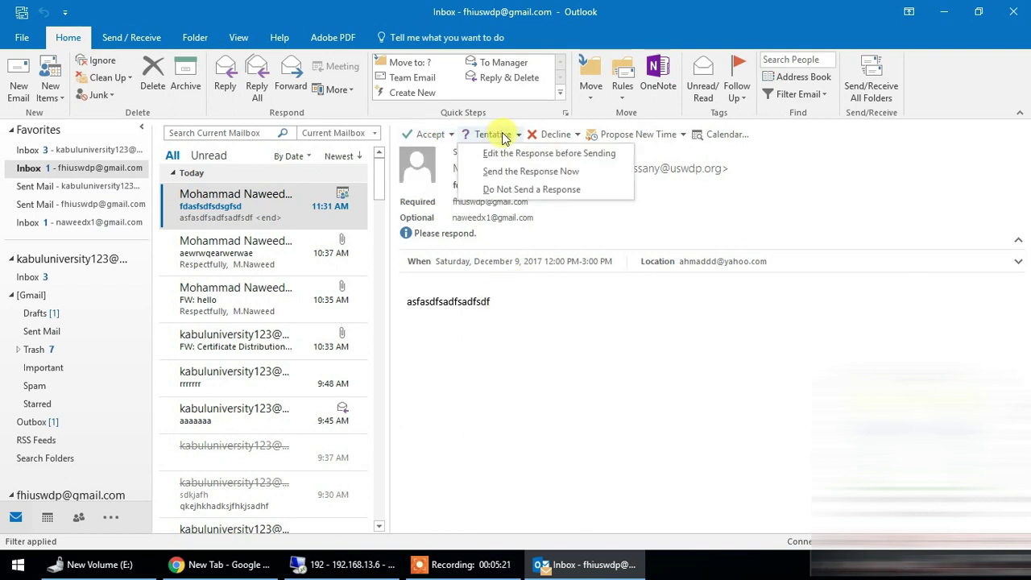
click(501, 137)
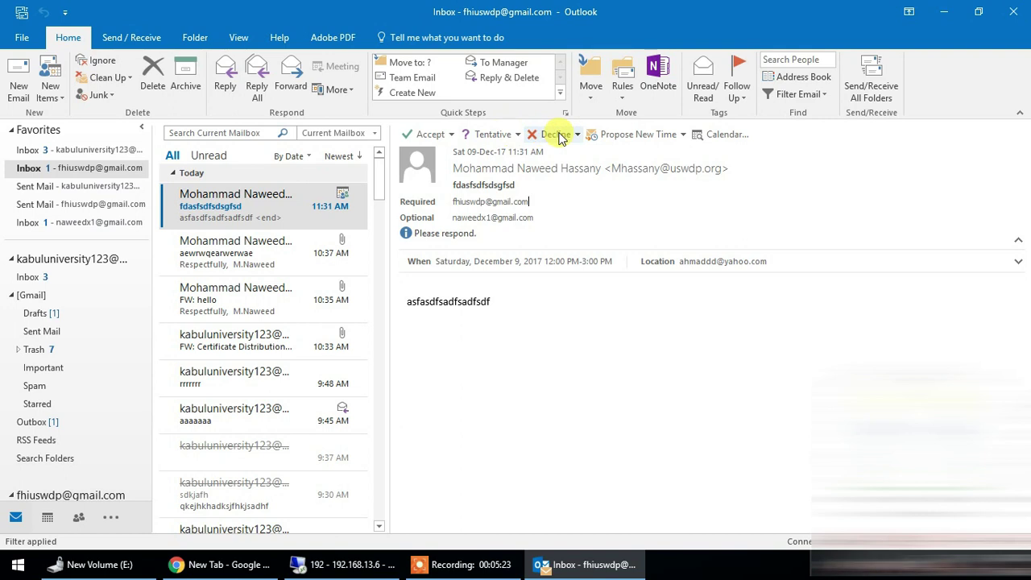
click(445, 138)
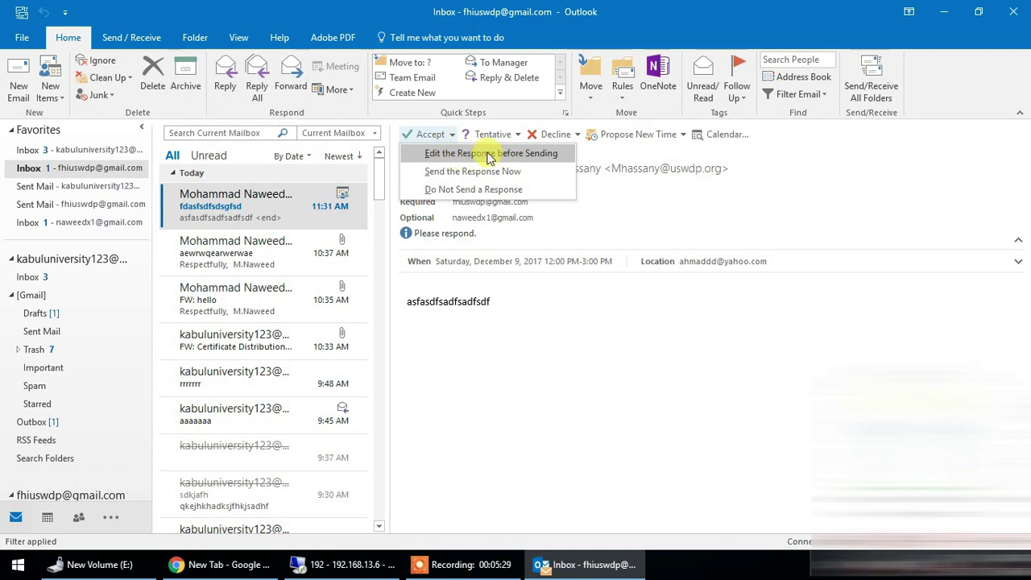
click(489, 155)
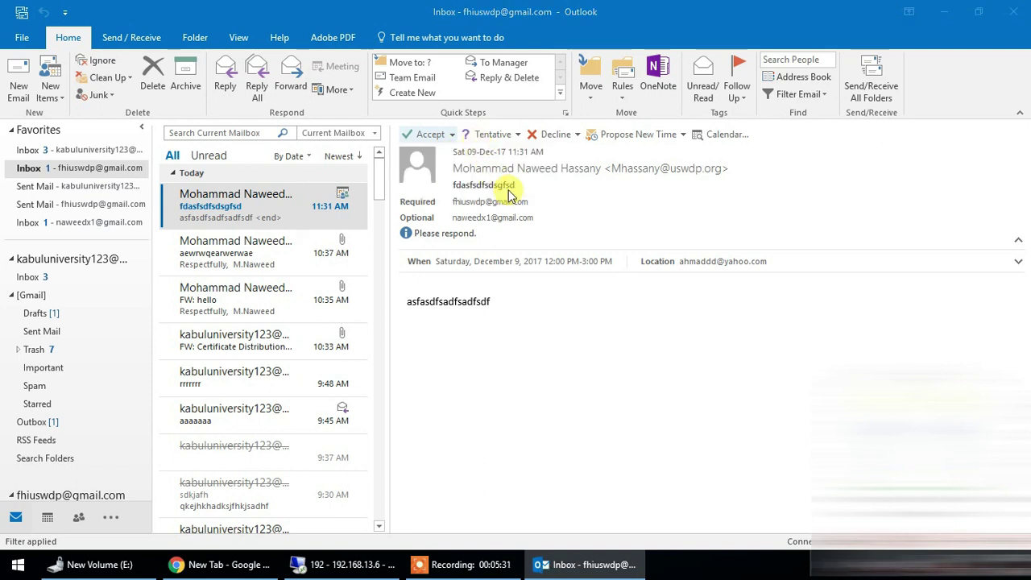
drag(369, 40, 461, 29)
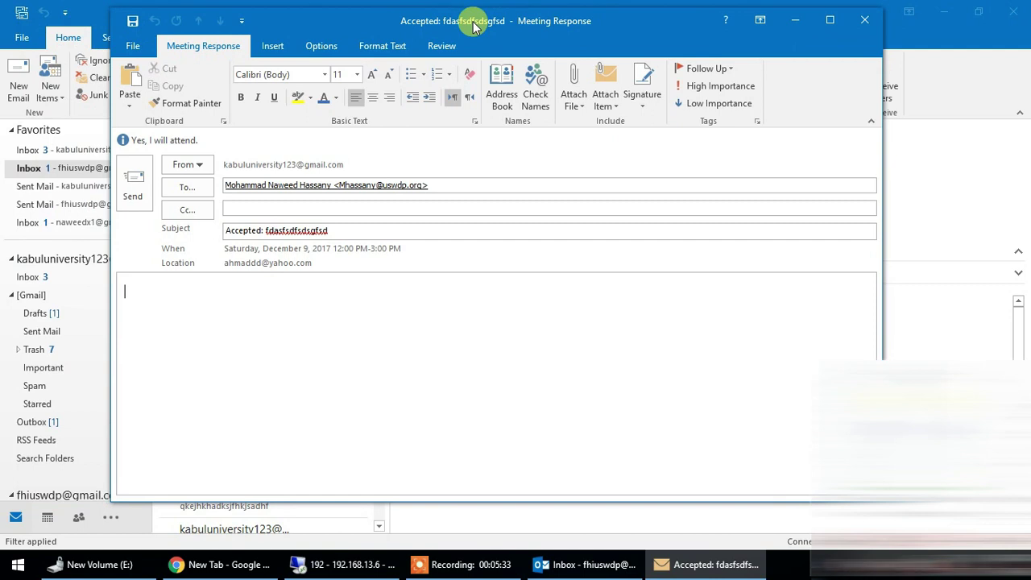
- Write 'sdd' as the message of the Accepted: fdasfsdfsdsgfsd reply and send it
click(351, 208)
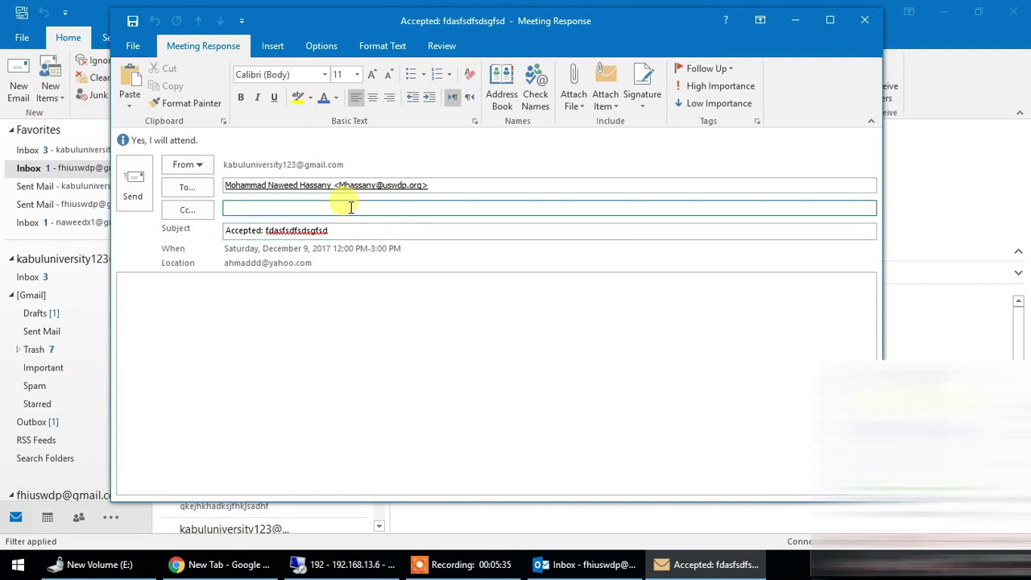
click(477, 186)
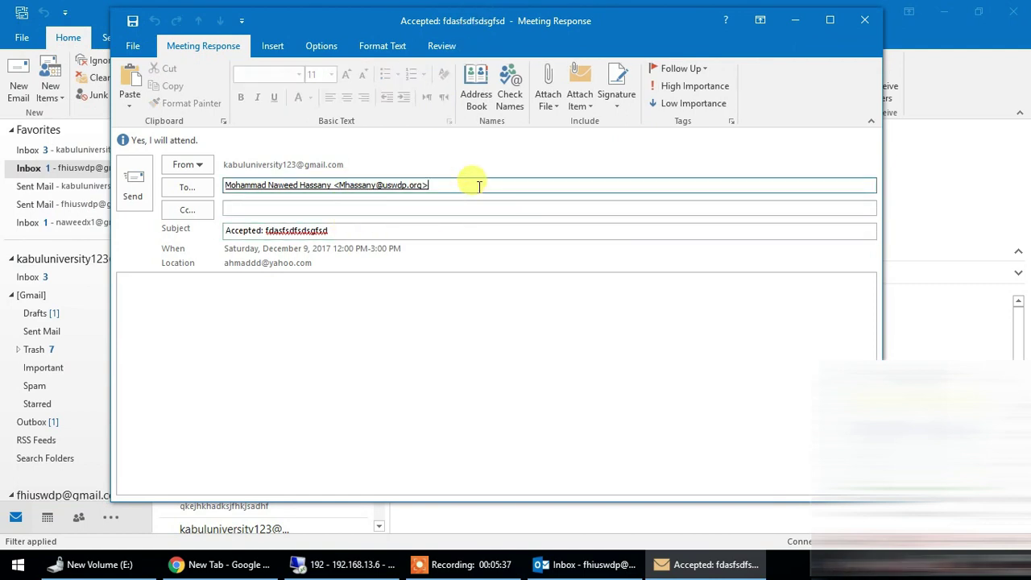
click(345, 229)
drag(269, 231, 203, 233)
drag(339, 232, 271, 231)
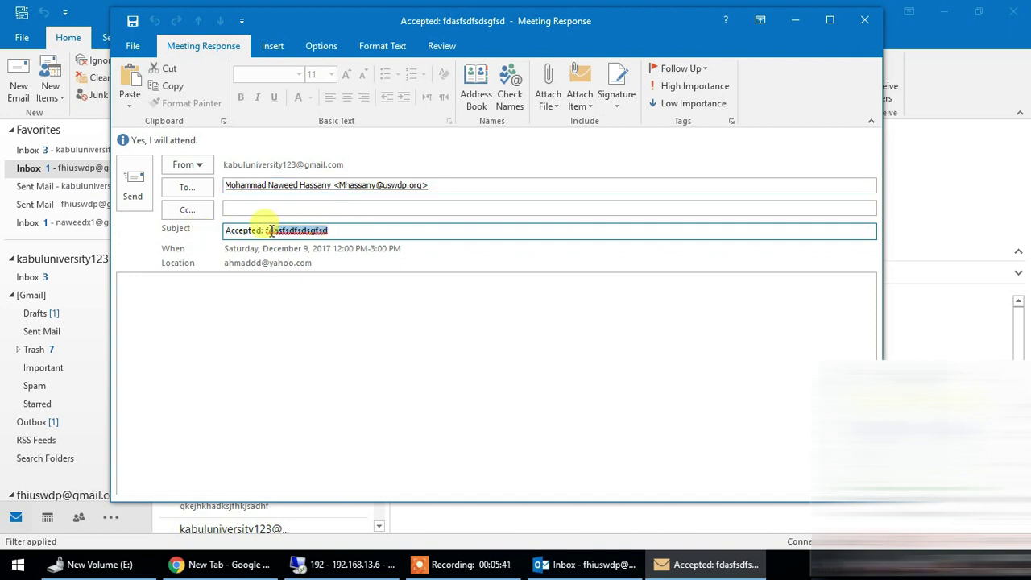
click(182, 284)
text(sddfsadfsadfsdfsd)
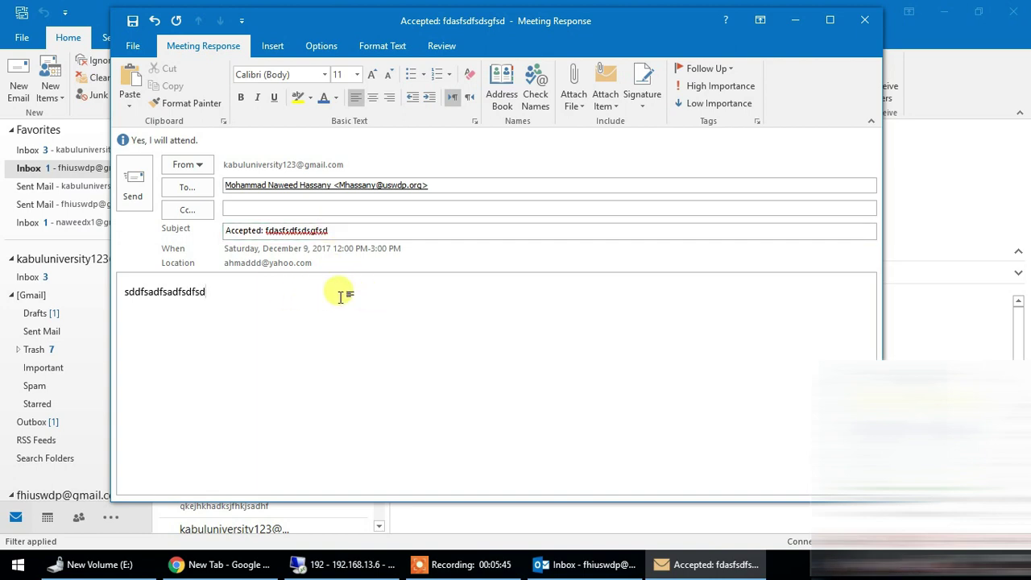
click(137, 187)
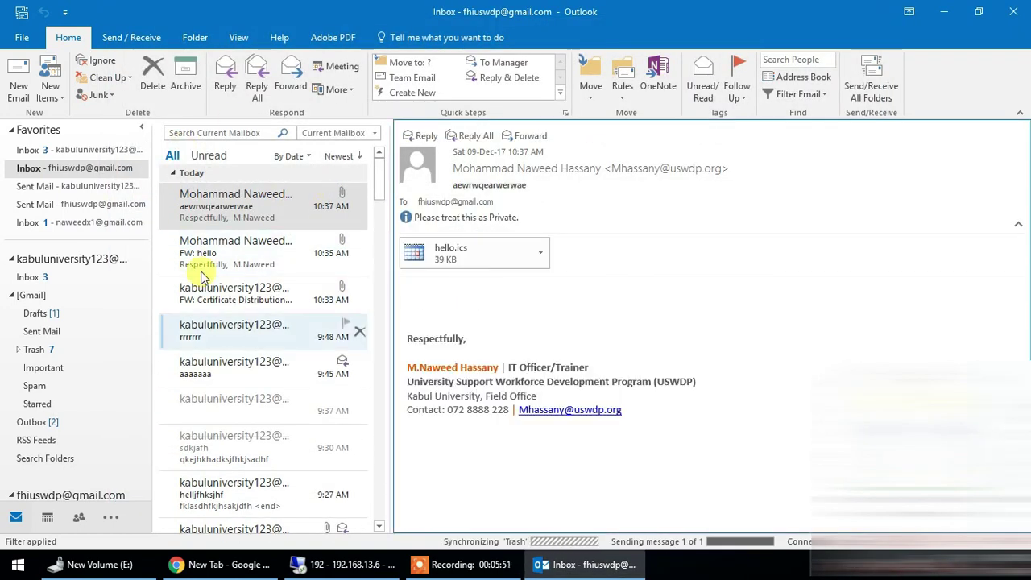
- View the 10:37 AM hello.ics message, then open the December 9 fdasfsdfsdsgfsd meeting from the calendar
click(230, 253)
click(249, 216)
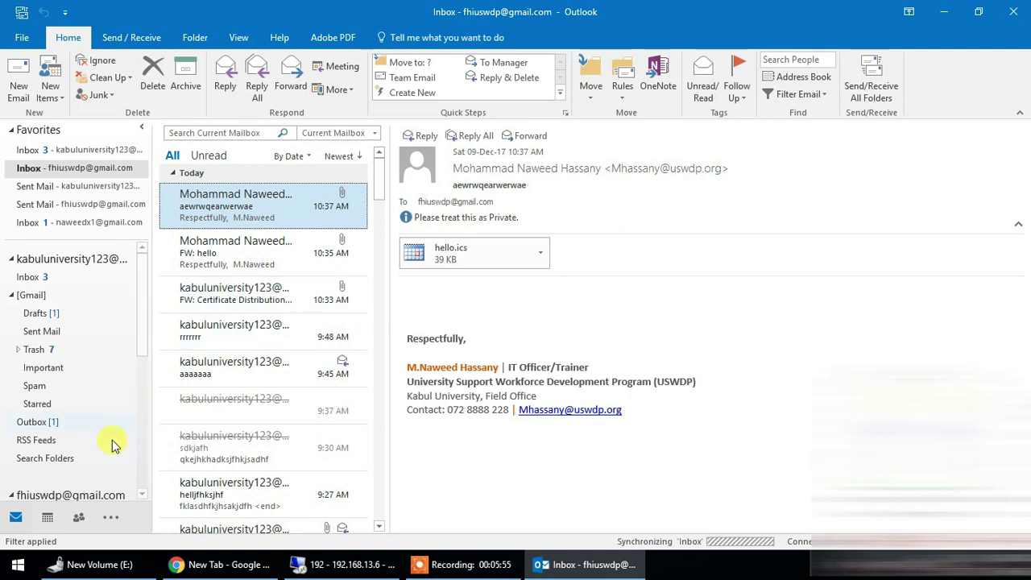
click(47, 517)
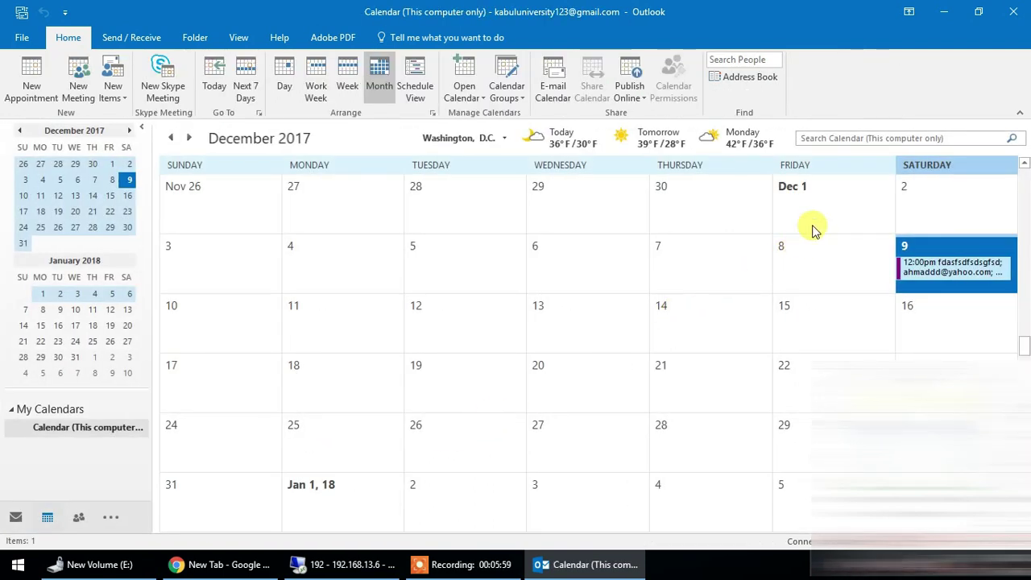
double_click(935, 272)
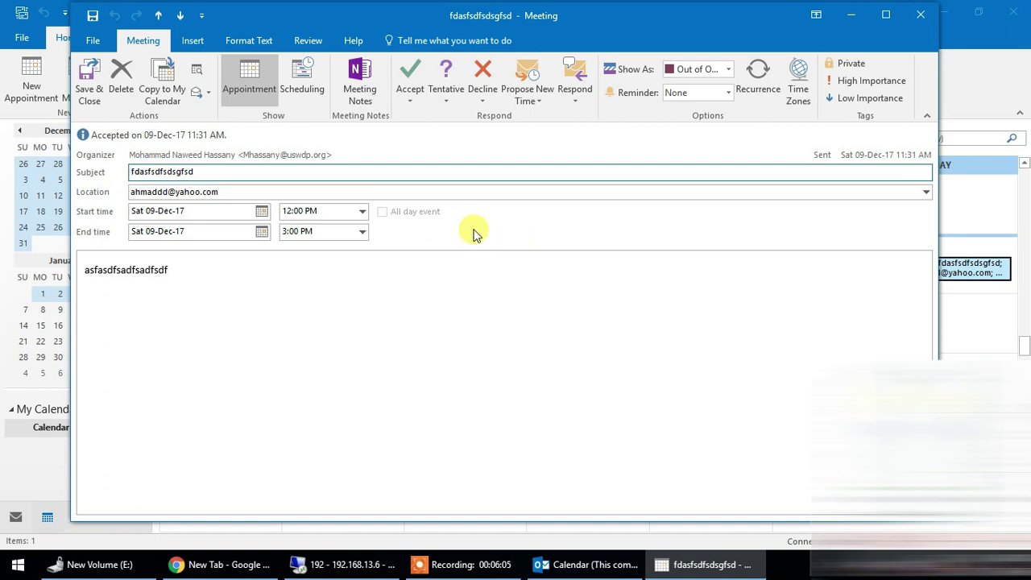
- Accept the meeting with Do Not Send a Response and switch to the organizer's remote Outlook
click(411, 95)
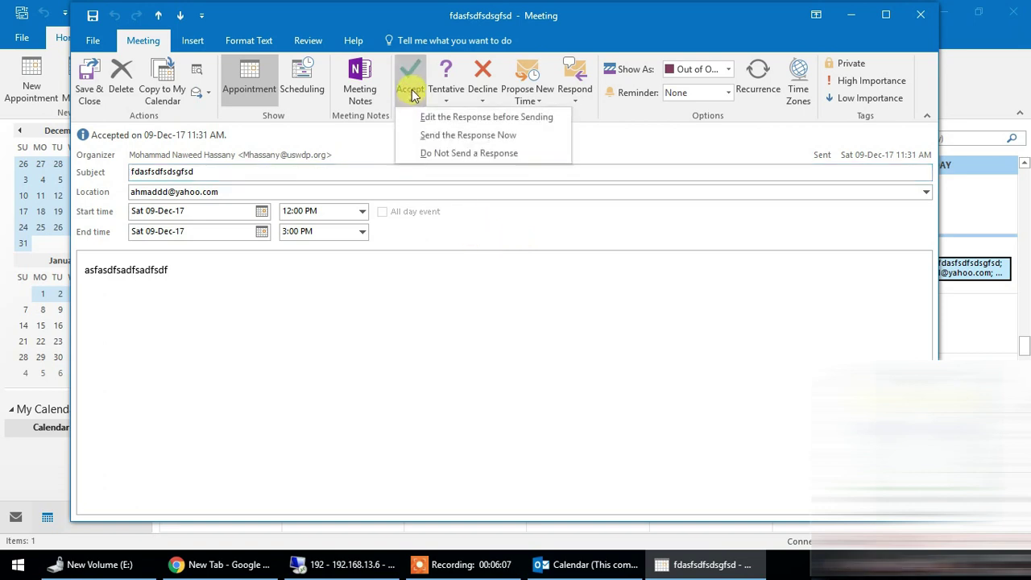
click(487, 95)
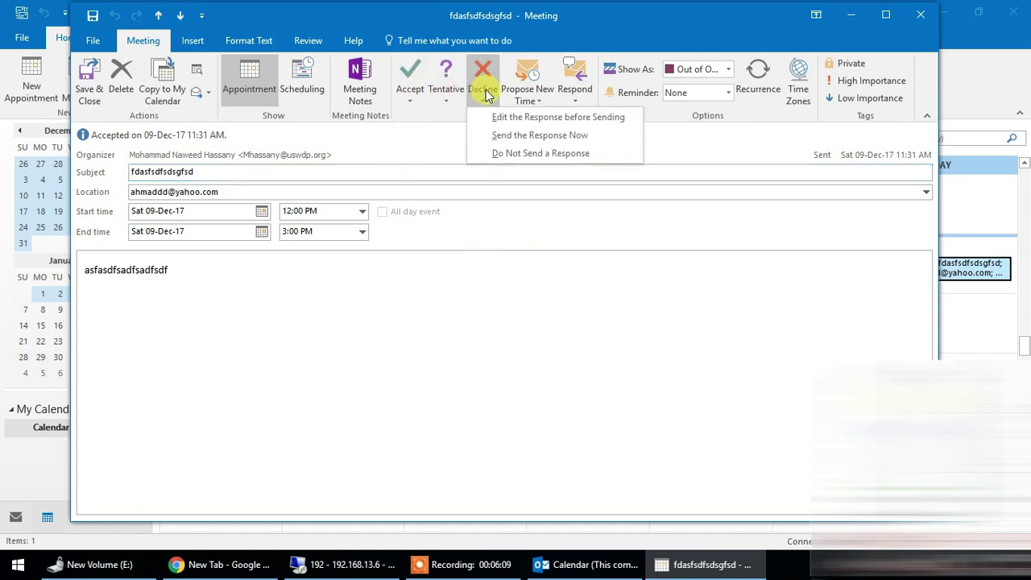
click(411, 95)
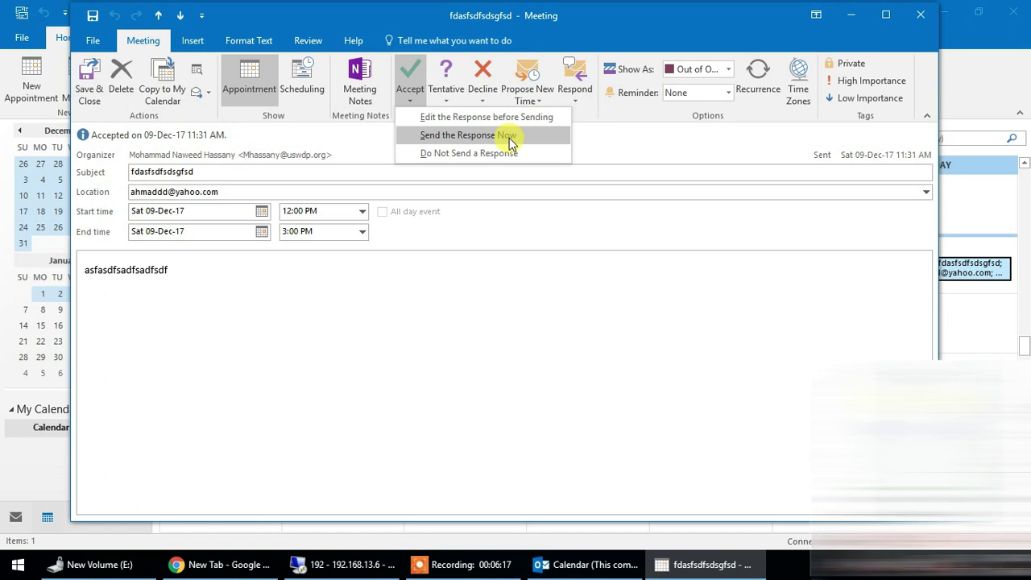
click(463, 154)
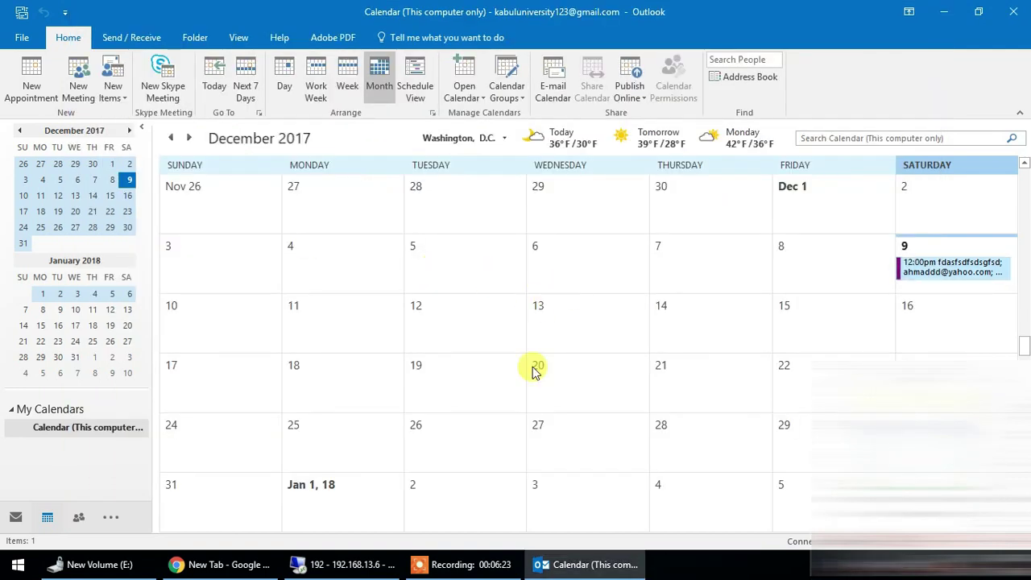
click(354, 565)
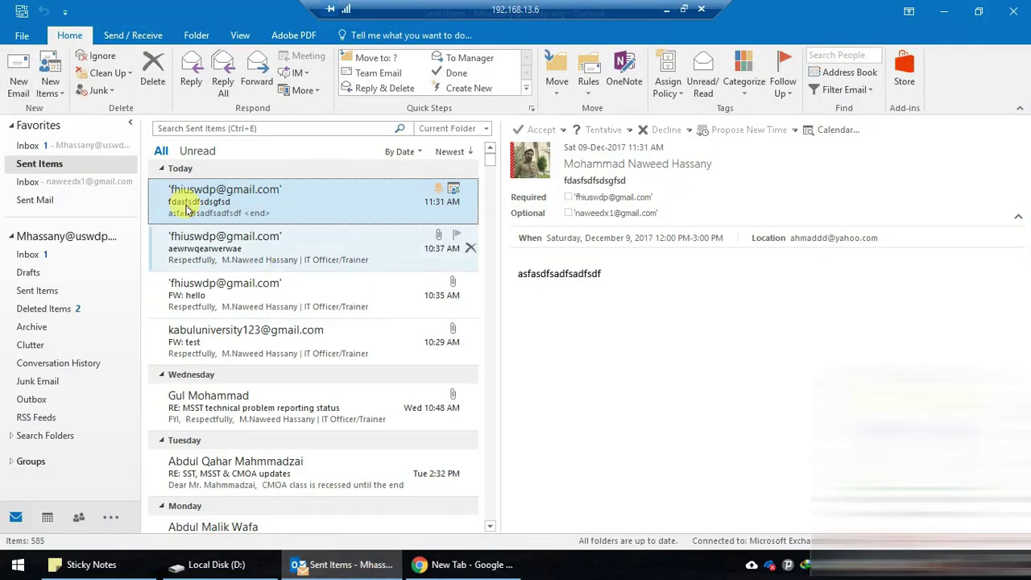
- View the 11:32 AM Accepted: fdasfsdfsdsgfsd reply in the organizer's Inbox, then return to the local calendar
click(81, 146)
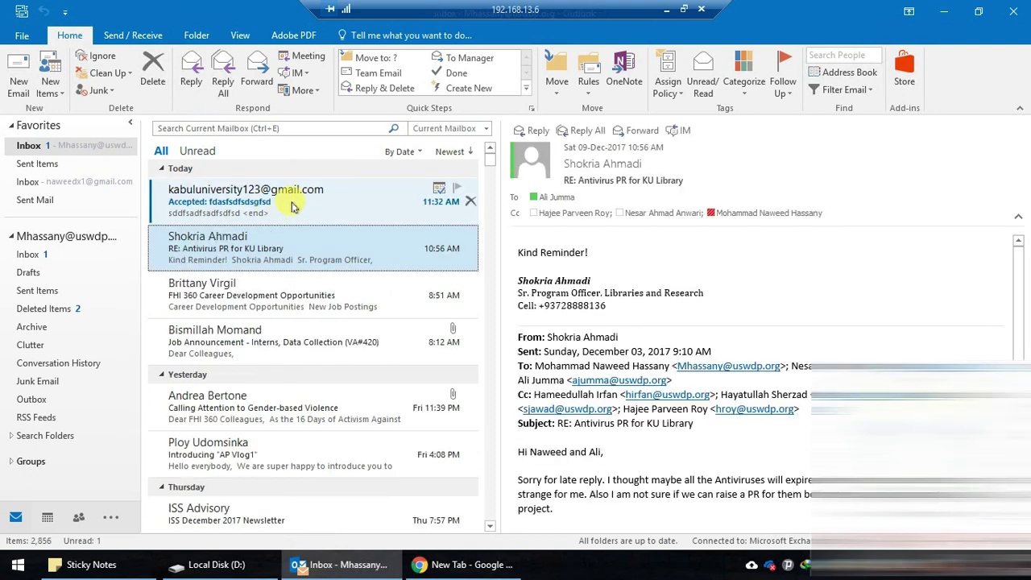
click(292, 206)
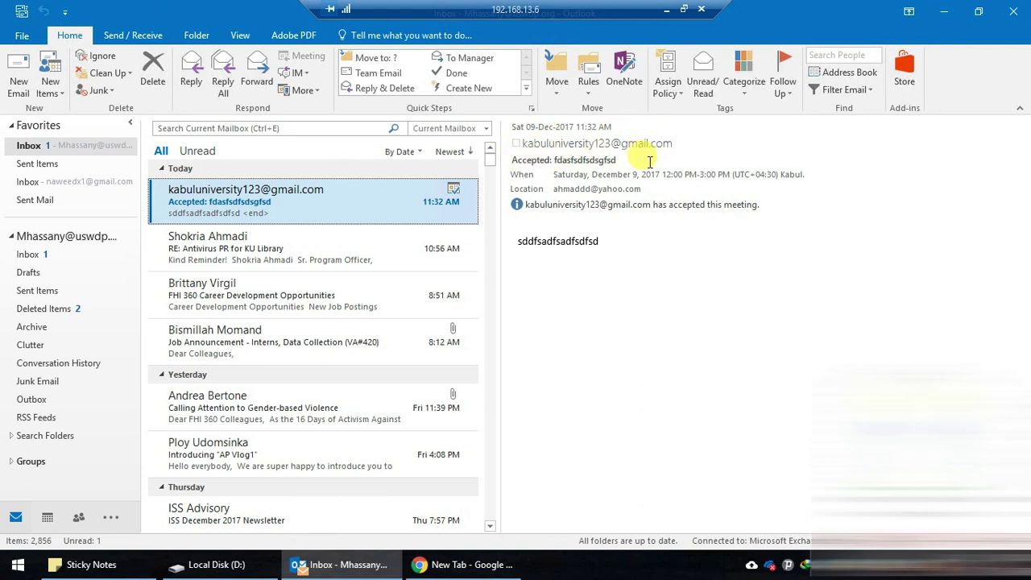
click(562, 239)
double_click(562, 239)
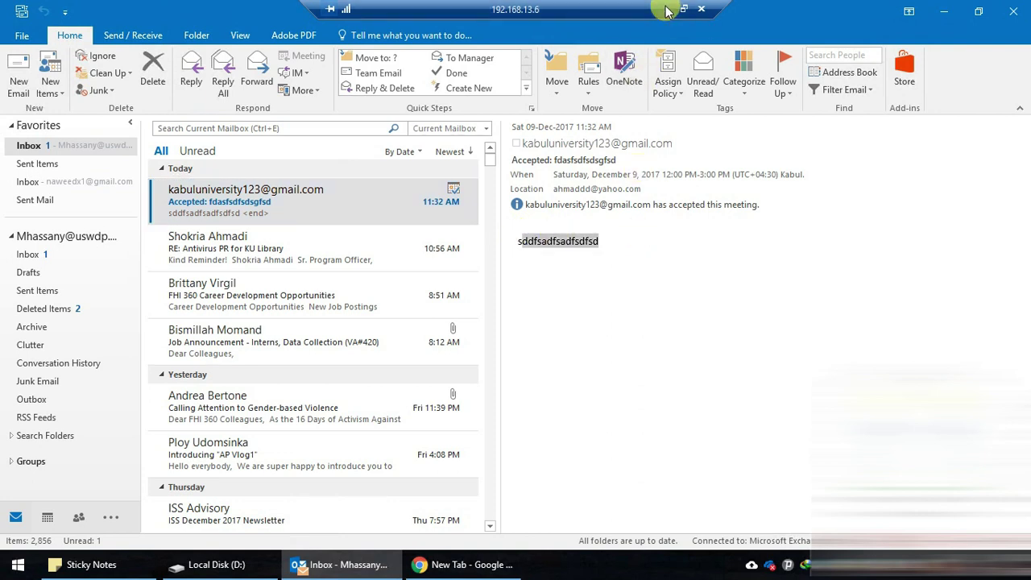
click(666, 10)
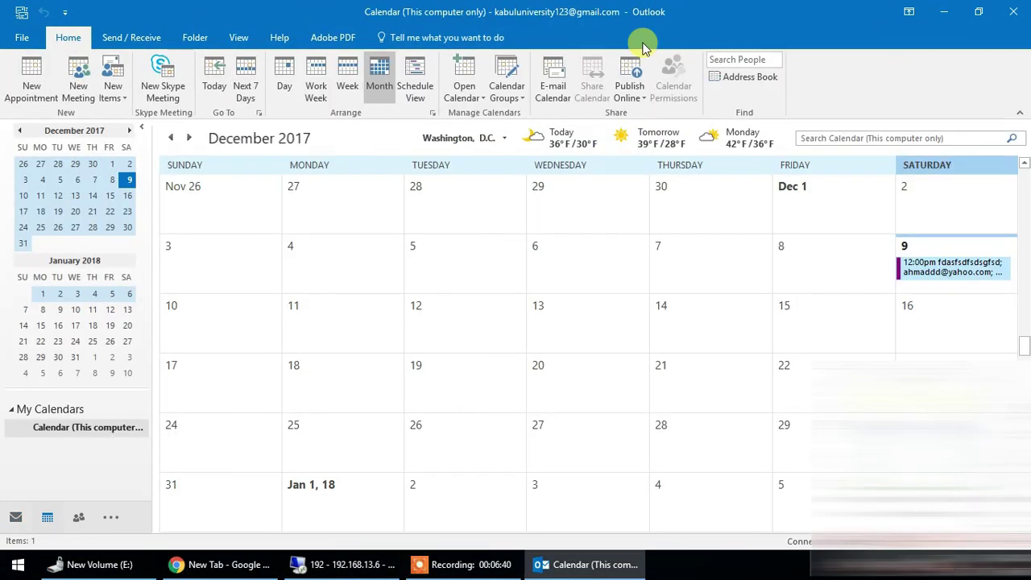
- Reopen the December 9 meeting, review the Accept, Tentative and Decline options, and close it without responding
double_click(948, 262)
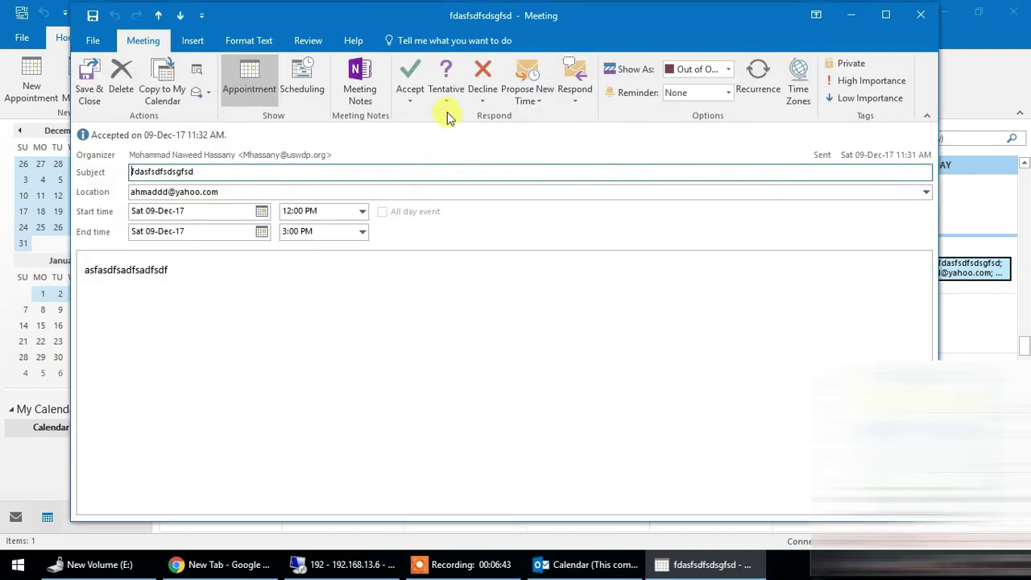
click(410, 80)
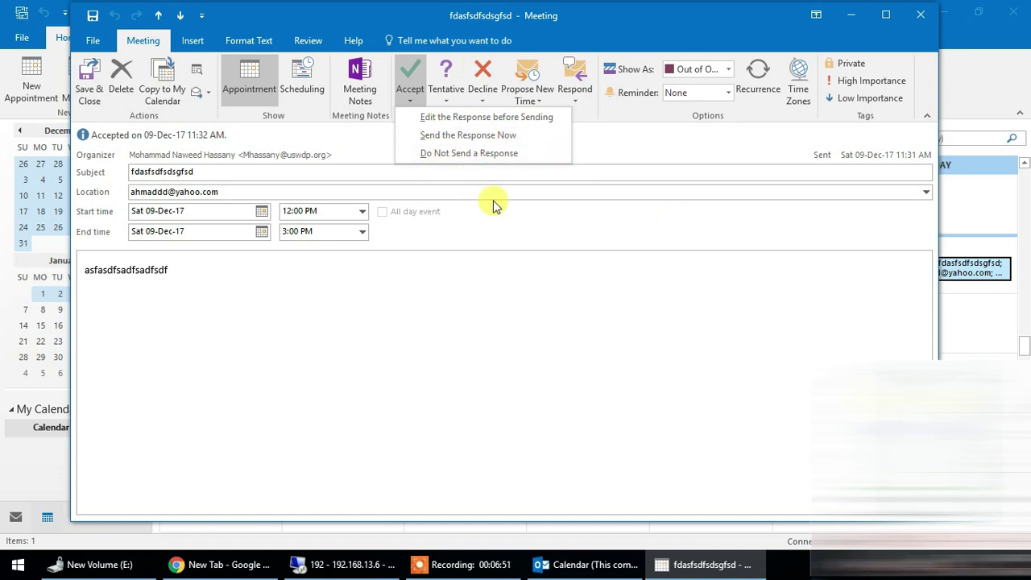
click(446, 92)
click(447, 92)
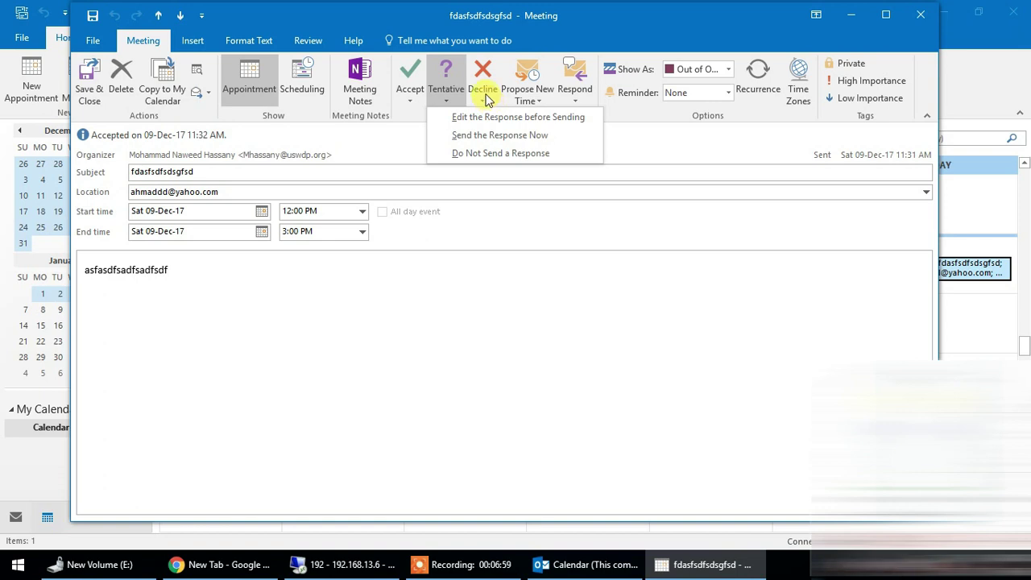
click(487, 98)
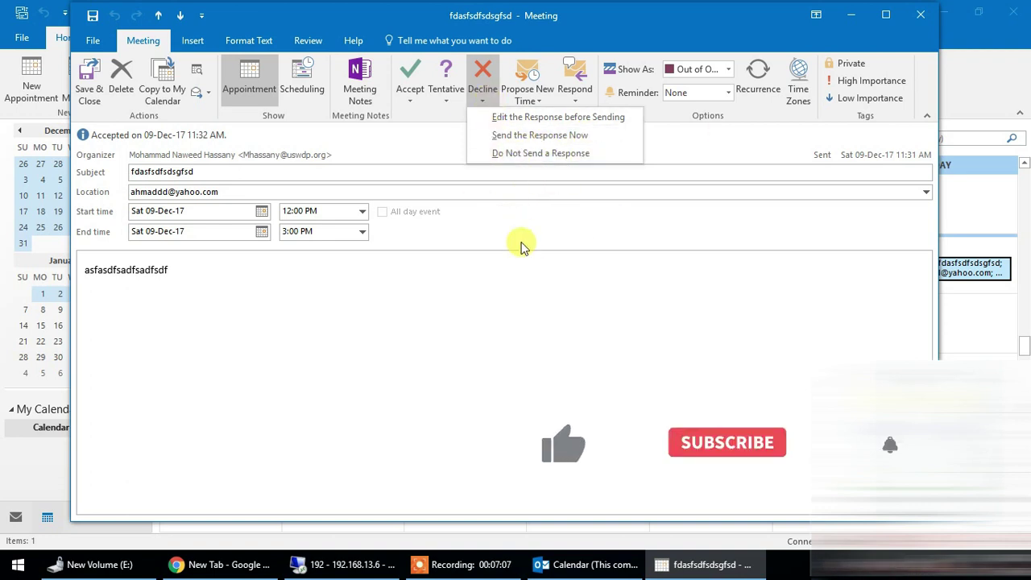
click(921, 16)
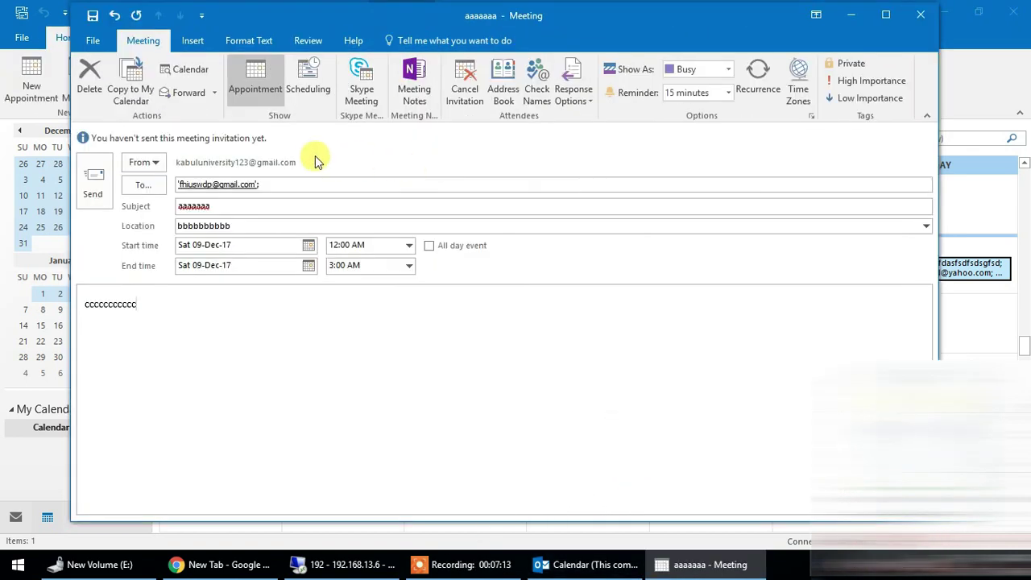
- Select the aaaaaaa invitation's recipient, subject and bbbbbbbbbb location text in turn
drag(271, 182, 179, 185)
click(286, 205)
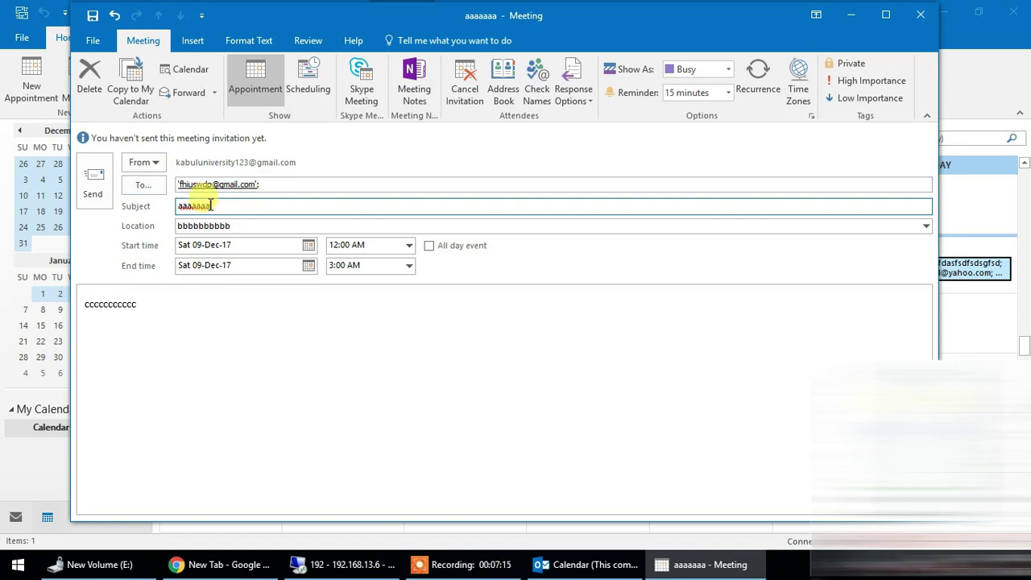
click(290, 184)
drag(299, 203, 133, 207)
double_click(298, 225)
click(174, 302)
- Set the meeting time to 11:30 AM–1:00 PM
click(410, 250)
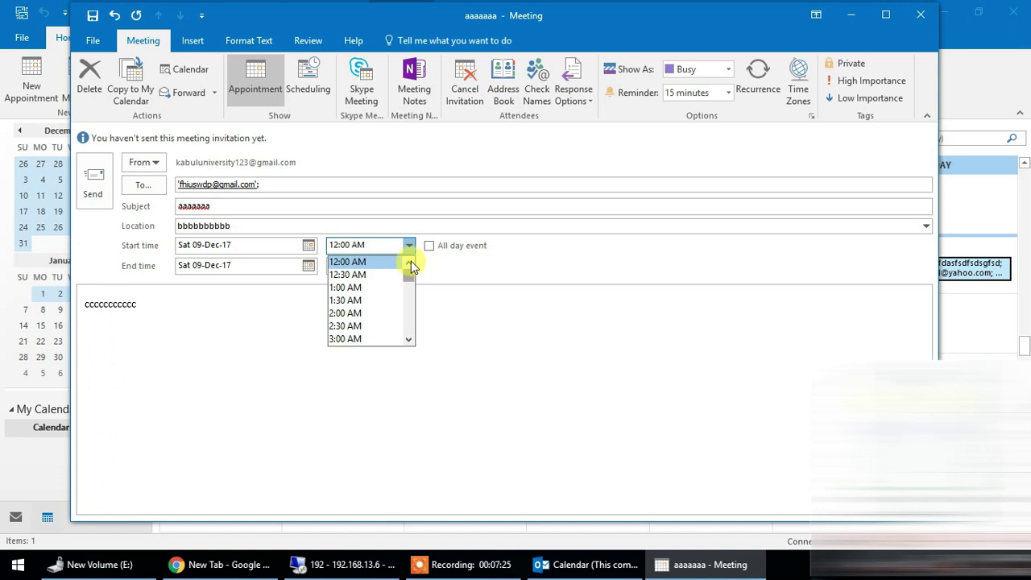
drag(412, 279, 411, 299)
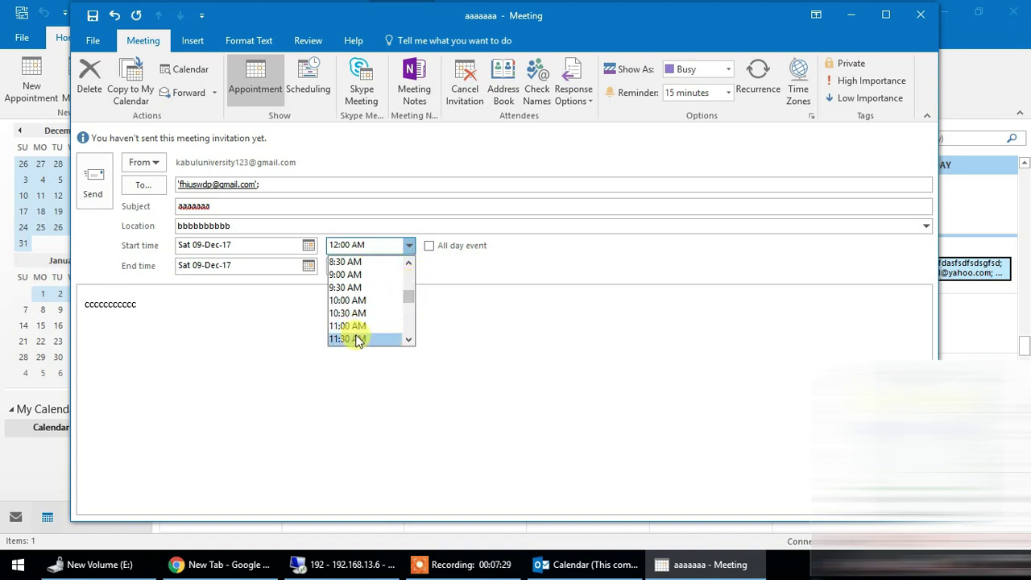
drag(410, 300, 398, 301)
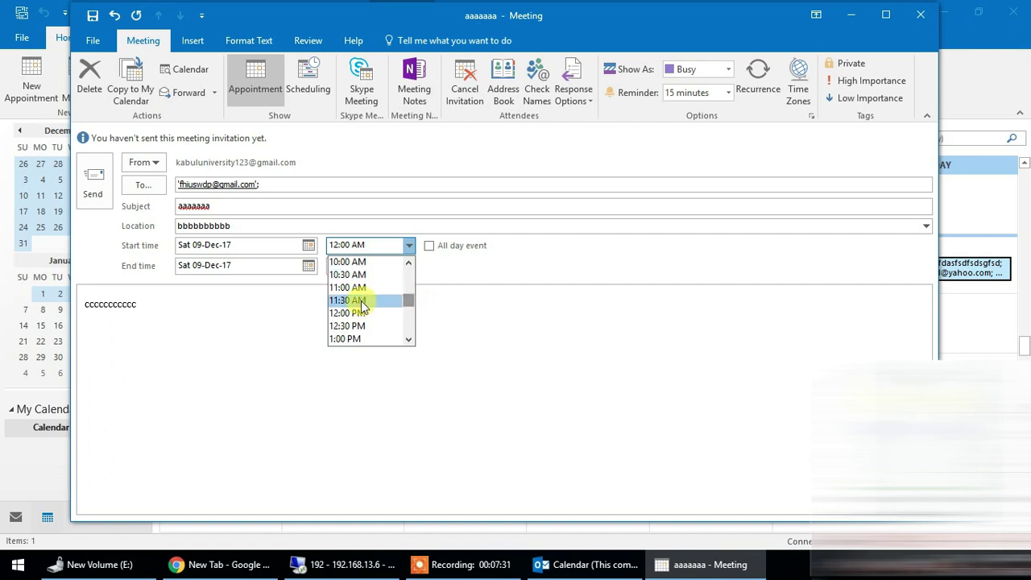
click(364, 301)
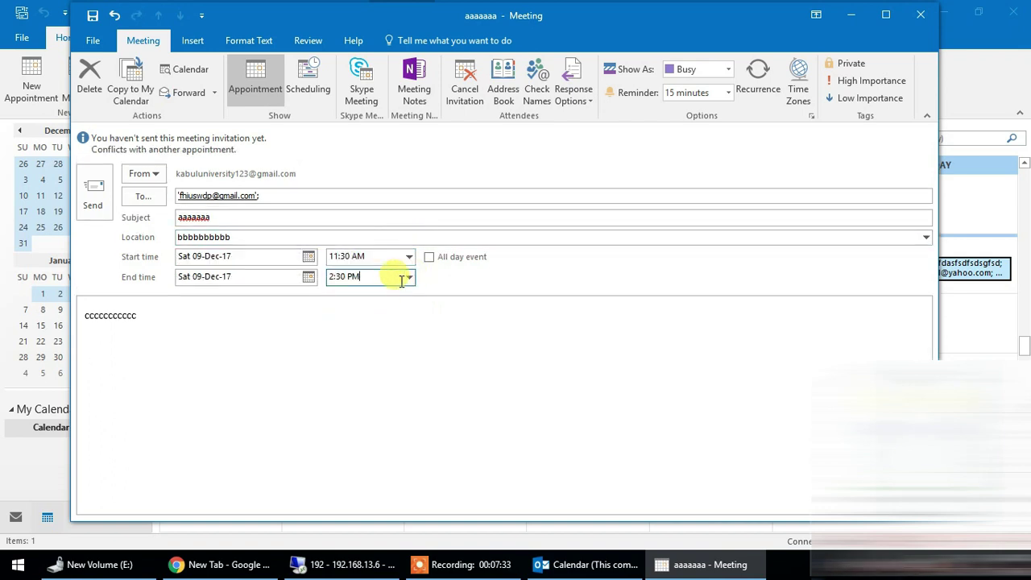
click(408, 278)
scroll(416, 301, up, 3)
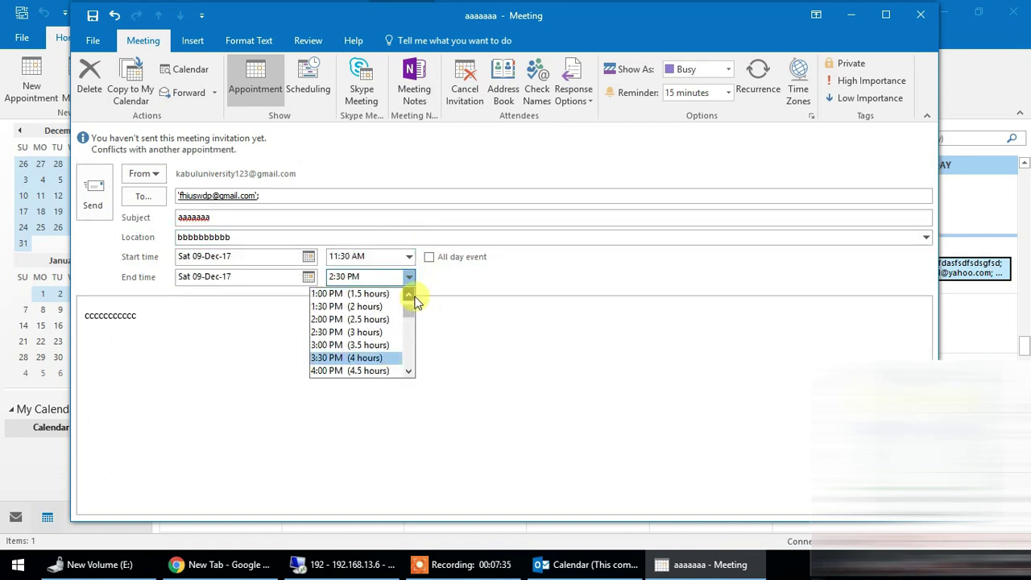
click(401, 307)
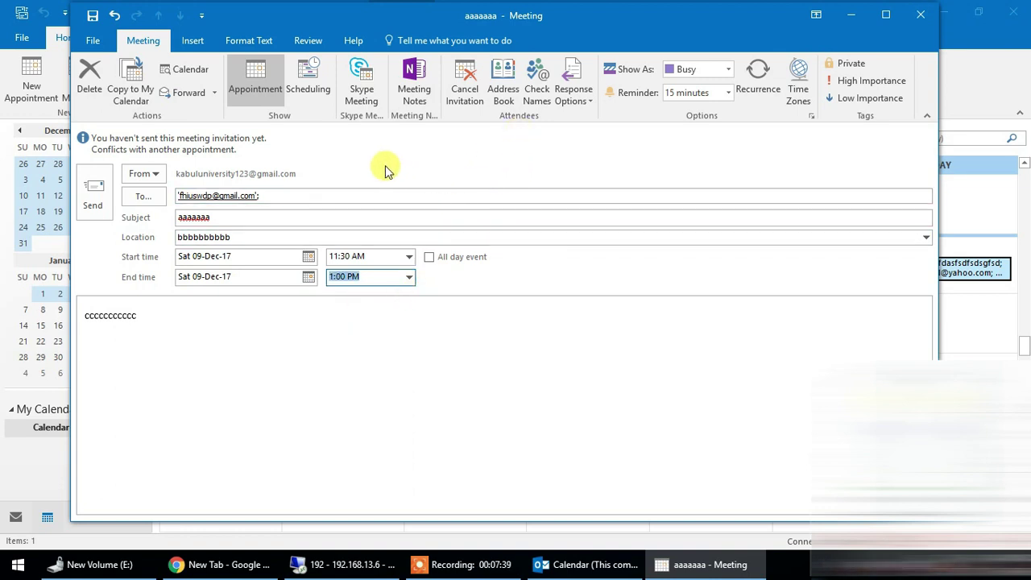
- Check the attendees' free/busy schedule and open the attendee picker, closing it without changes
click(311, 80)
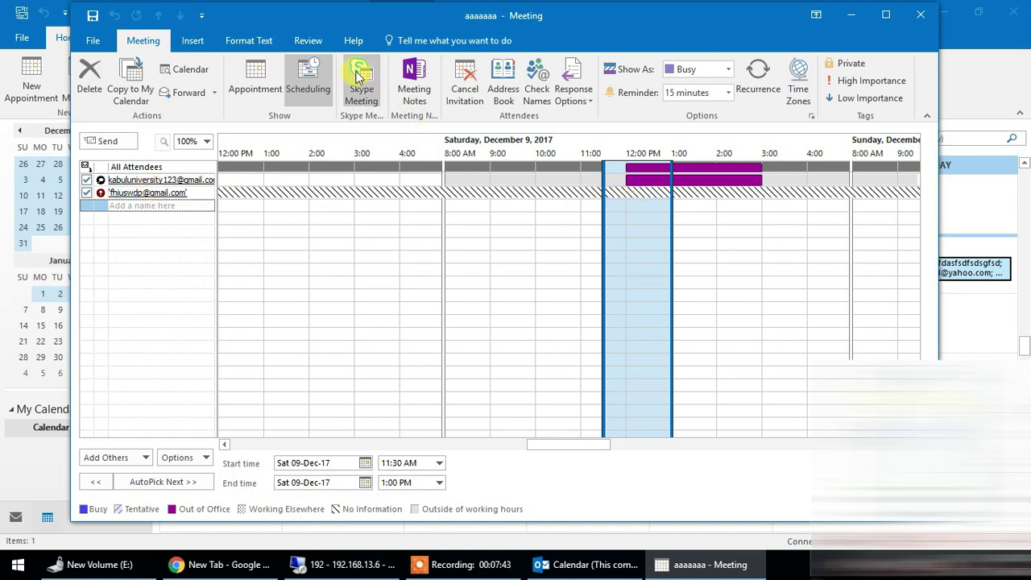
click(258, 85)
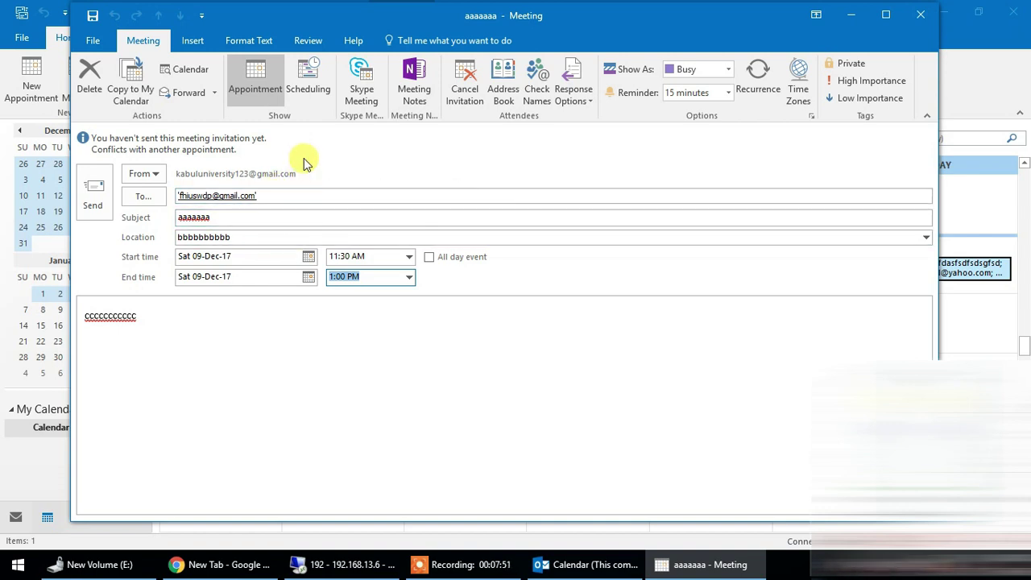
key(shift+F2)
click(143, 200)
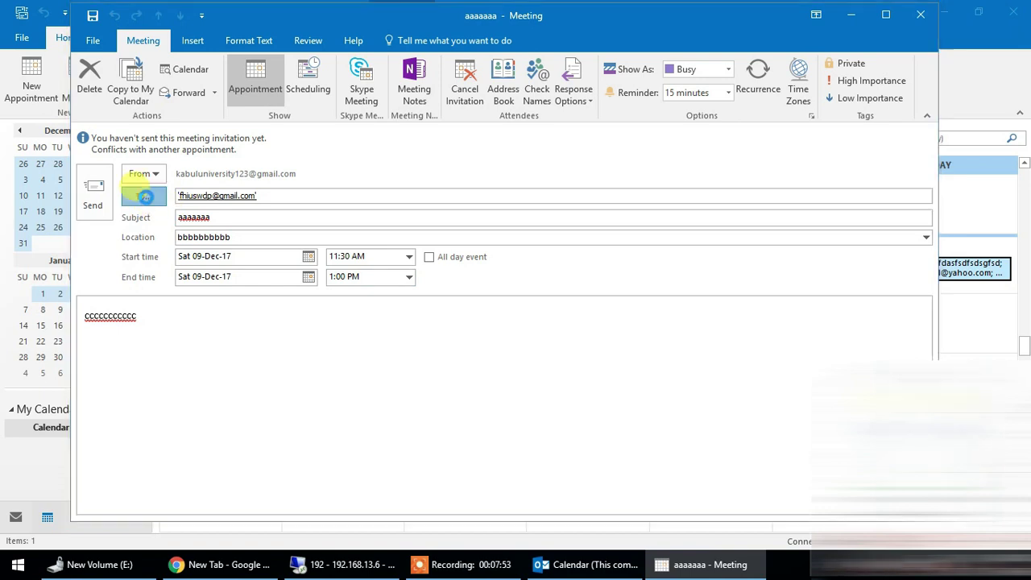
click(386, 363)
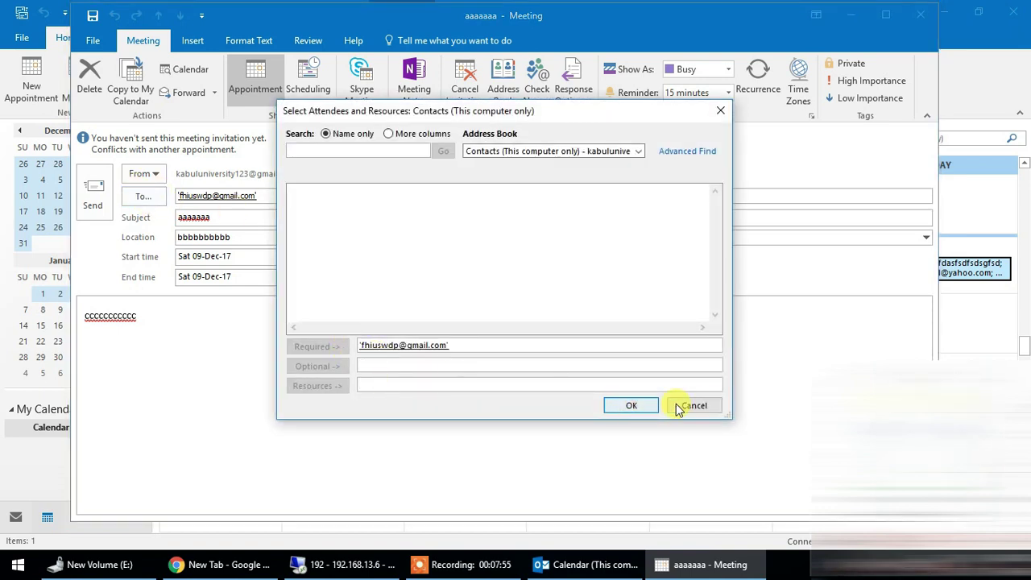
click(707, 408)
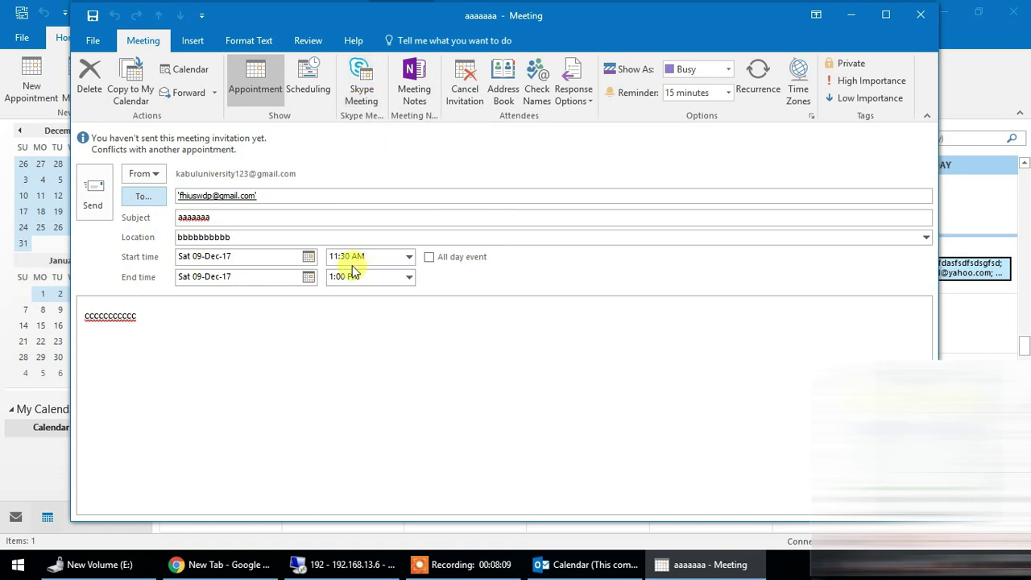
- View the meeting acceptance message in the remote computer's Outlook Inbox
click(326, 567)
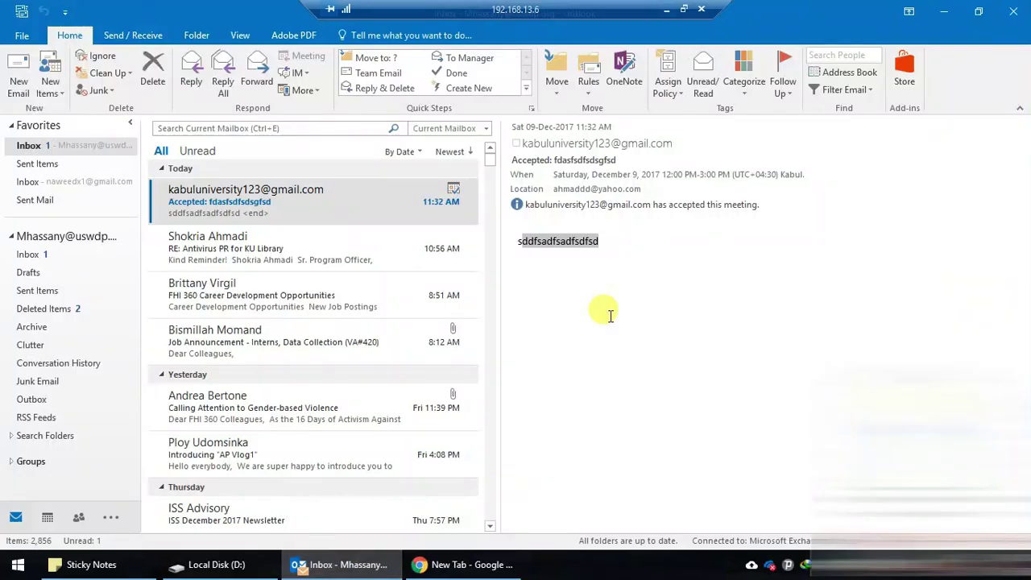
click(247, 244)
click(283, 202)
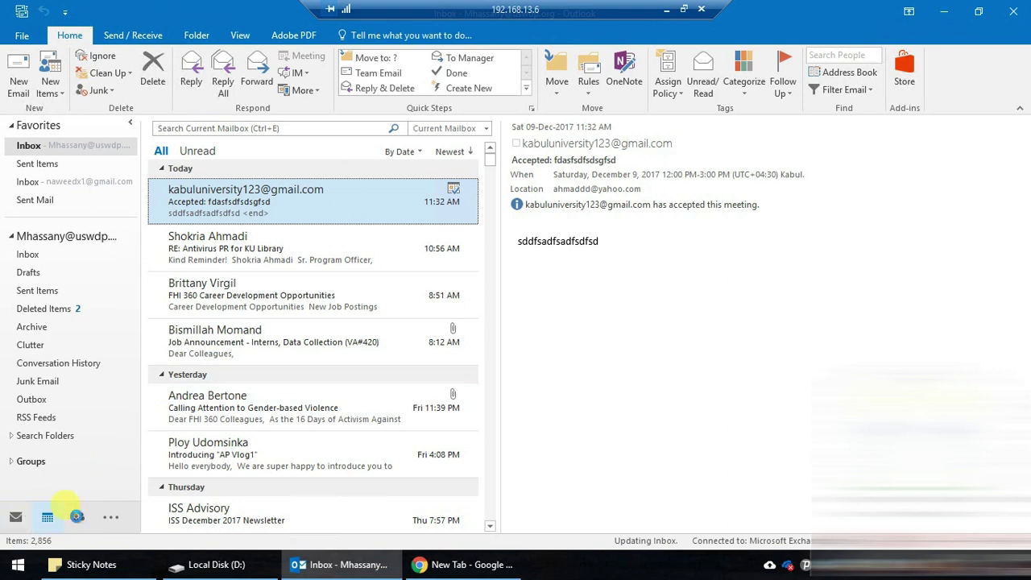
- Start canceling the fdasfsdfsdsgfsd meeting twice, each time choosing Don't cancel the meeting and close
click(47, 517)
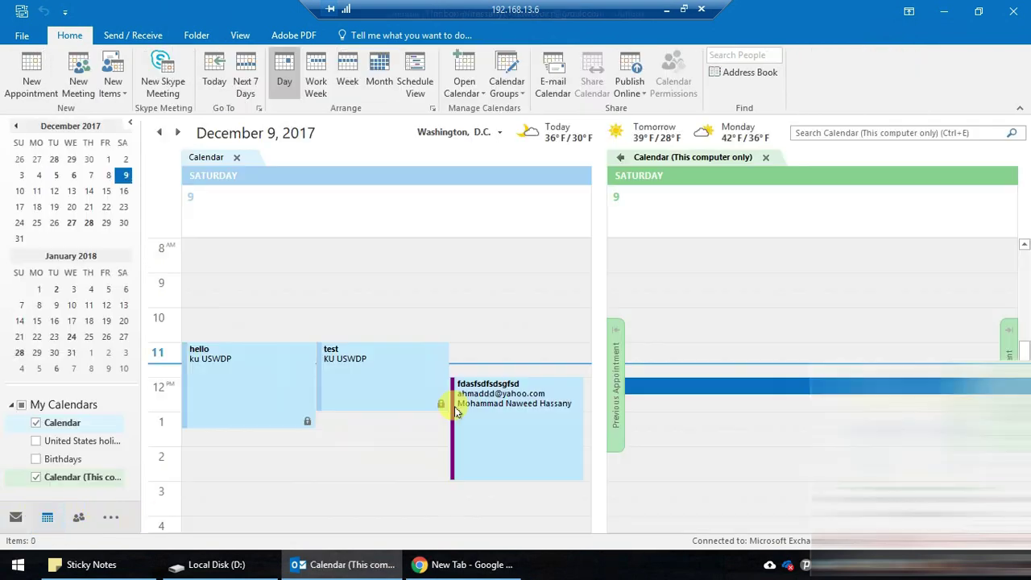
right_click(499, 394)
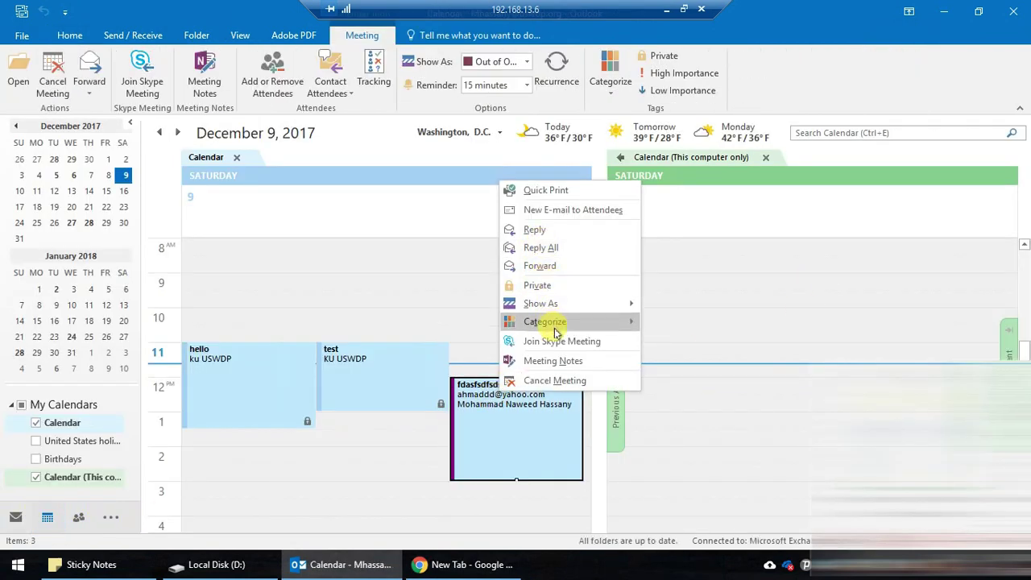
click(532, 380)
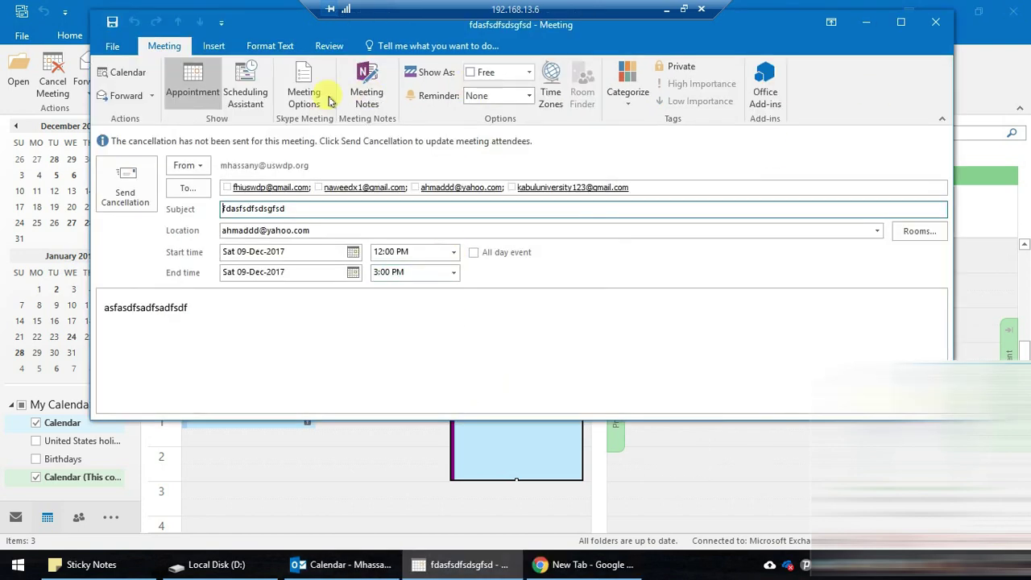
click(936, 22)
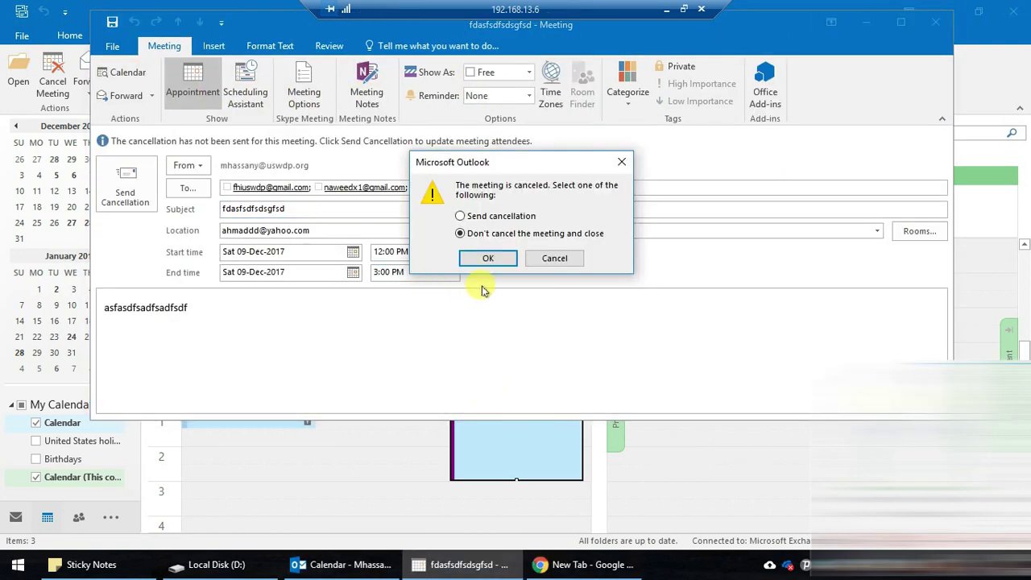
click(489, 262)
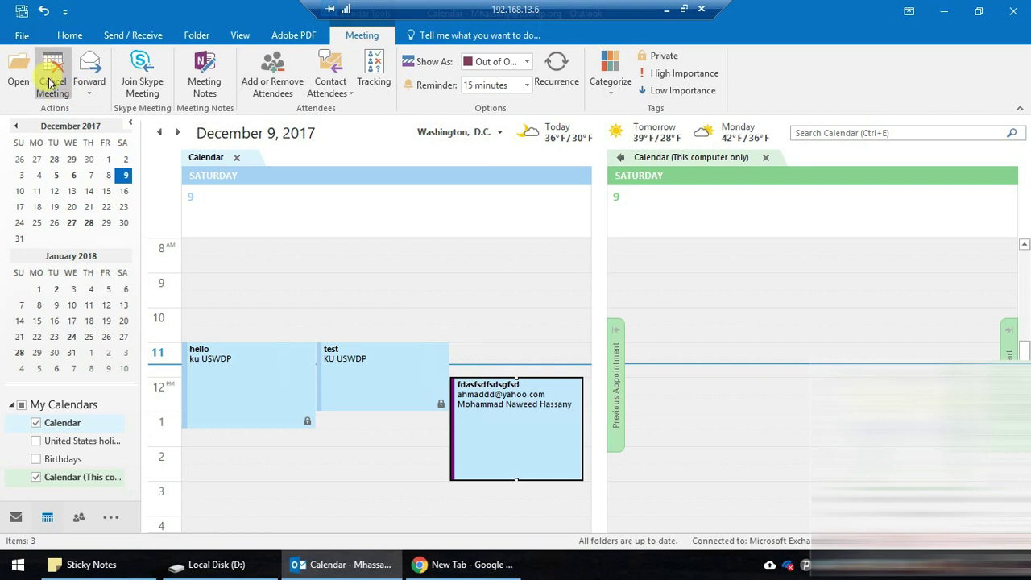
click(53, 74)
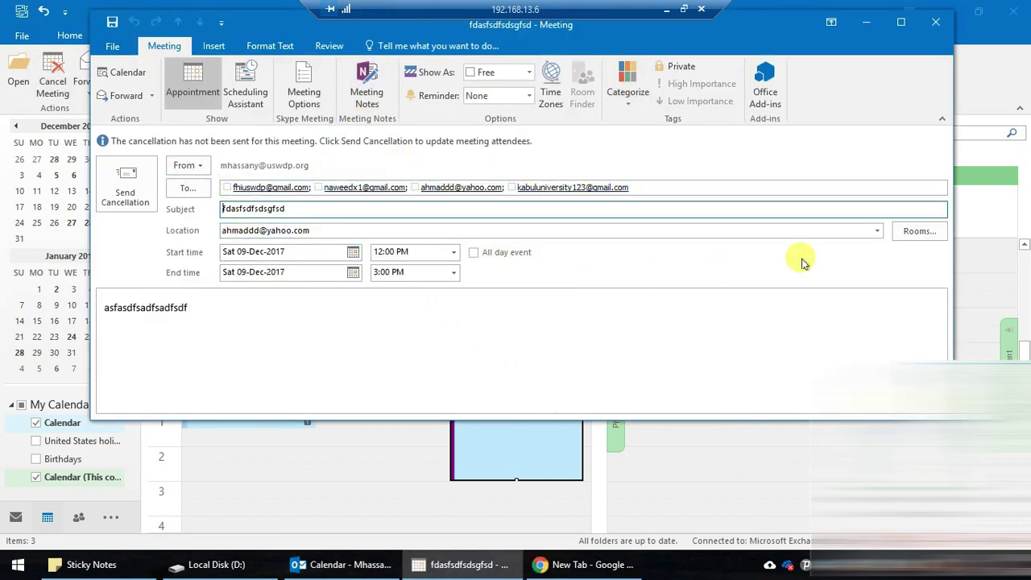
click(946, 22)
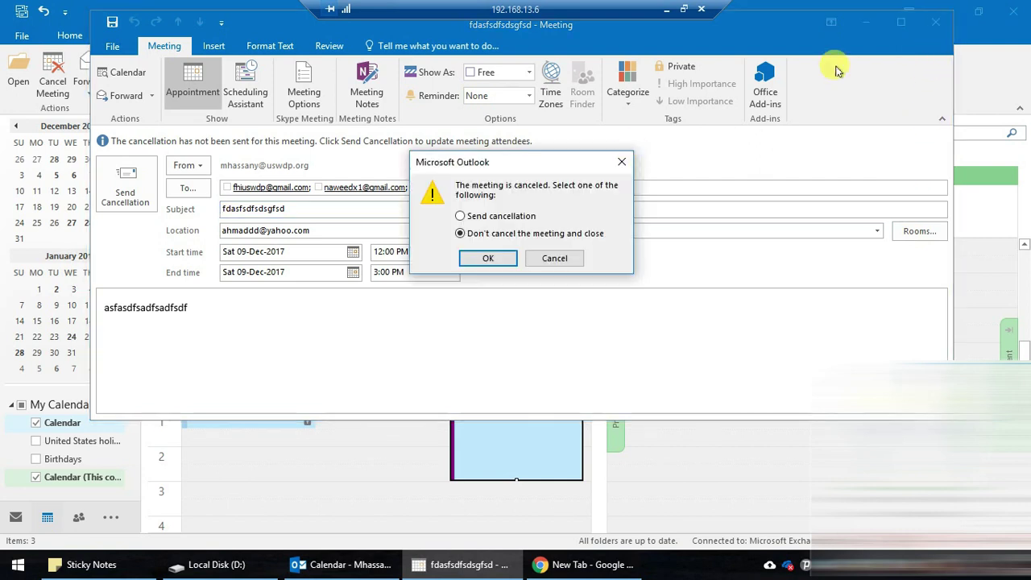
click(489, 258)
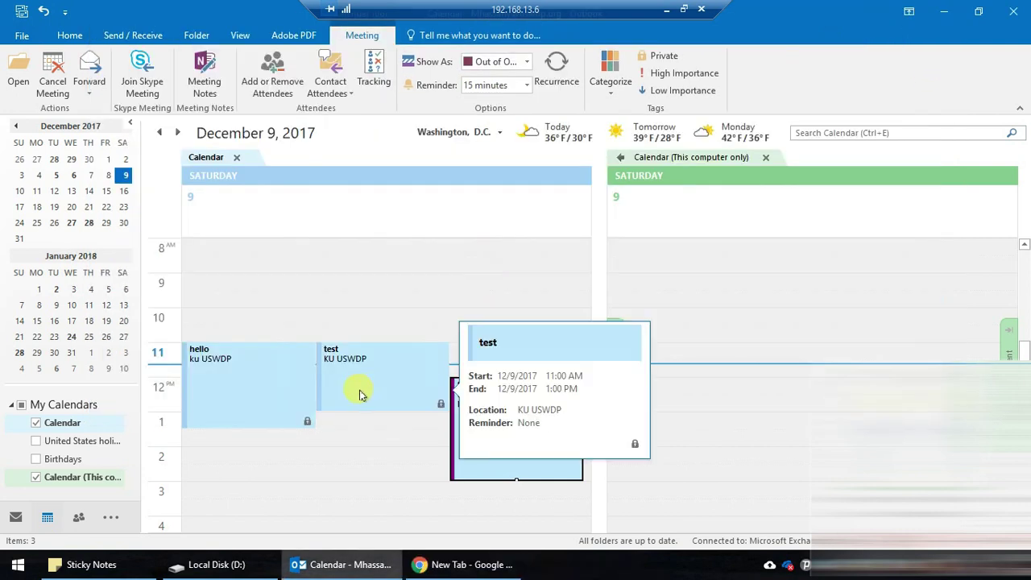
click(69, 35)
- Start a meeting request to the Gmail attendee with subject 'asdfasddfasdfa' and location 'sdfasdf'
click(78, 76)
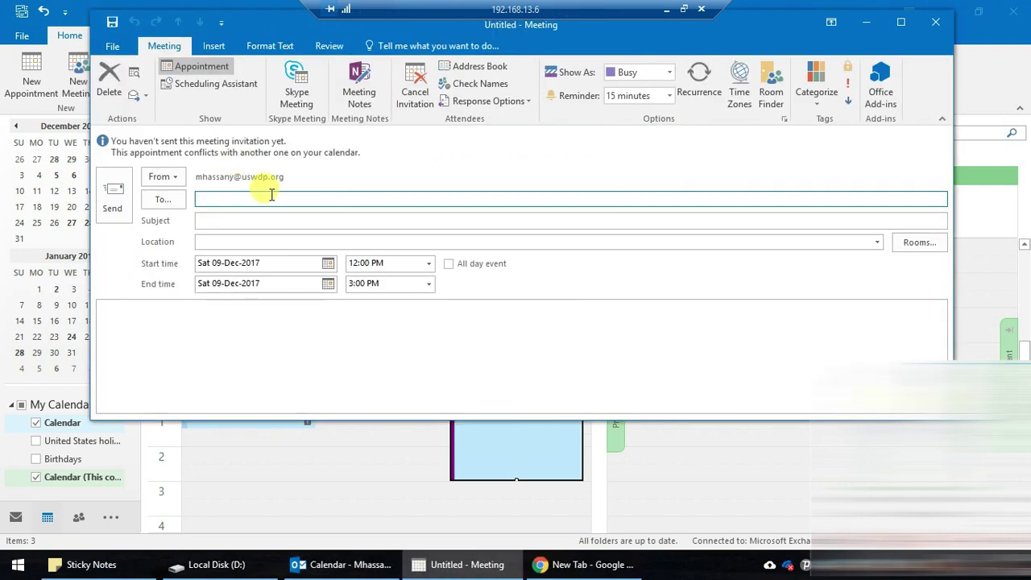
text(babu)
key(BackSpace)
key(BackSpace)
key(BackSpace)
key(BackSpace)
text(fh)
key(Return)
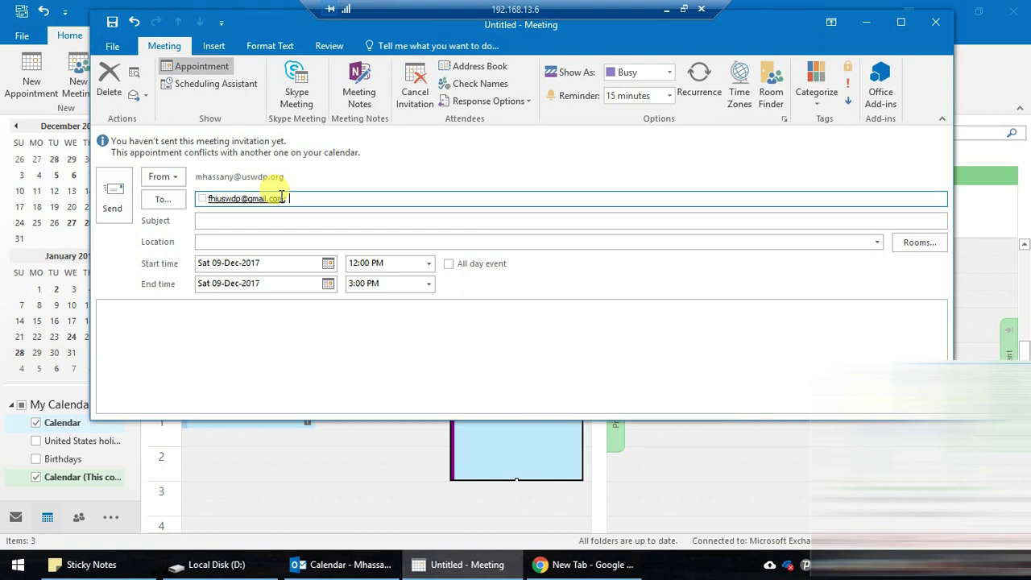
key(Tab)
text(asdfasddfasdfa)
key(Tab)
text(sdfasdf)
- Add body text 'asdfasdf' and Skype Meeting details, then send the invitation
click(263, 326)
text(asdfasdf)
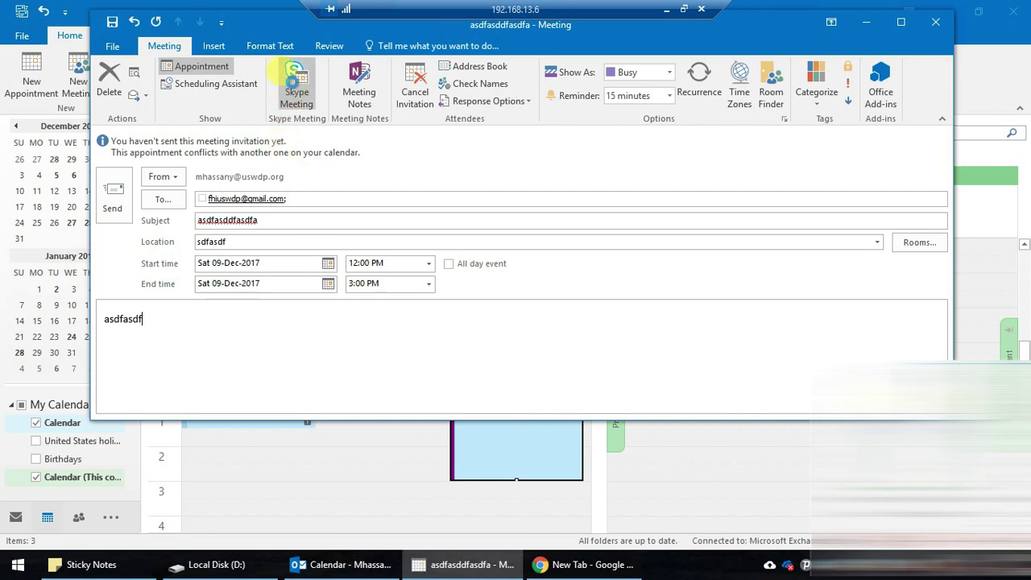
click(314, 198)
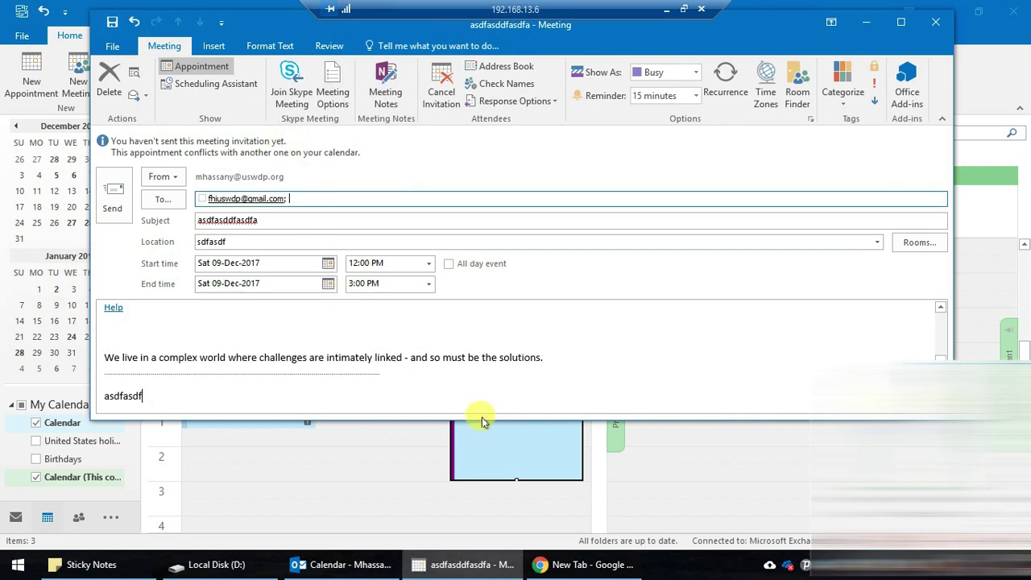
drag(479, 419, 467, 579)
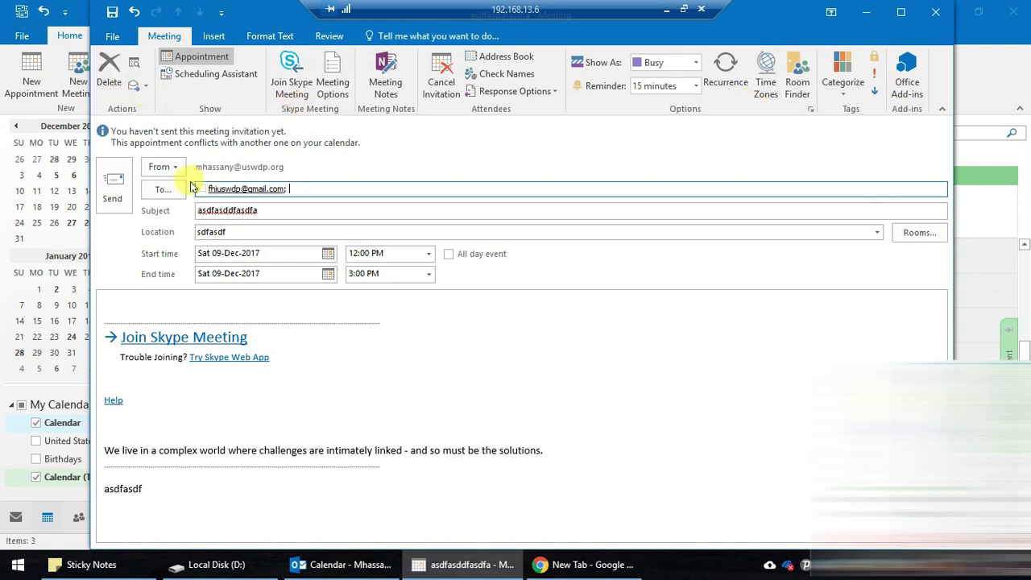
click(112, 182)
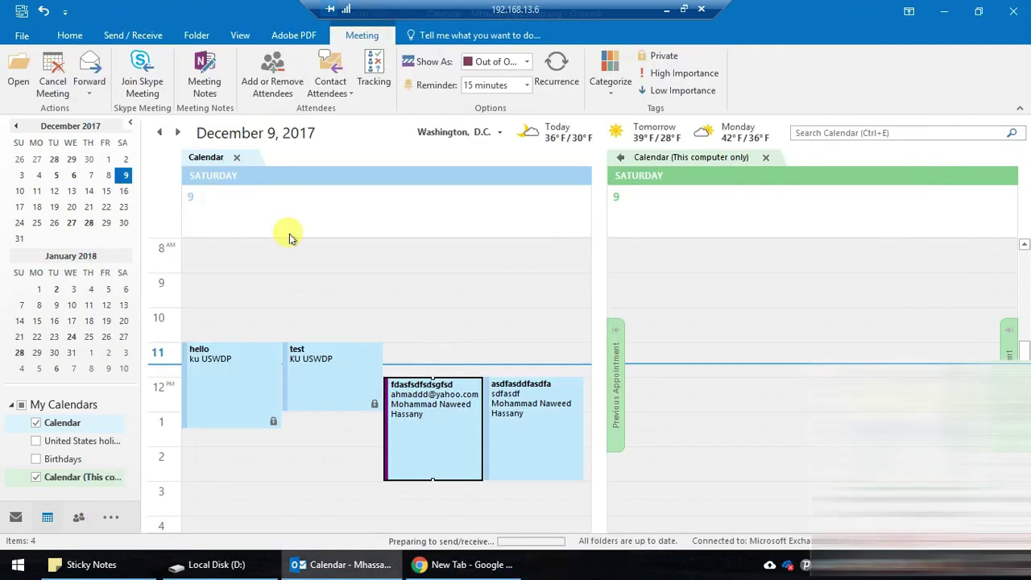
- Confirm the invitation appears in Sent Items, then return to the local computer
click(16, 517)
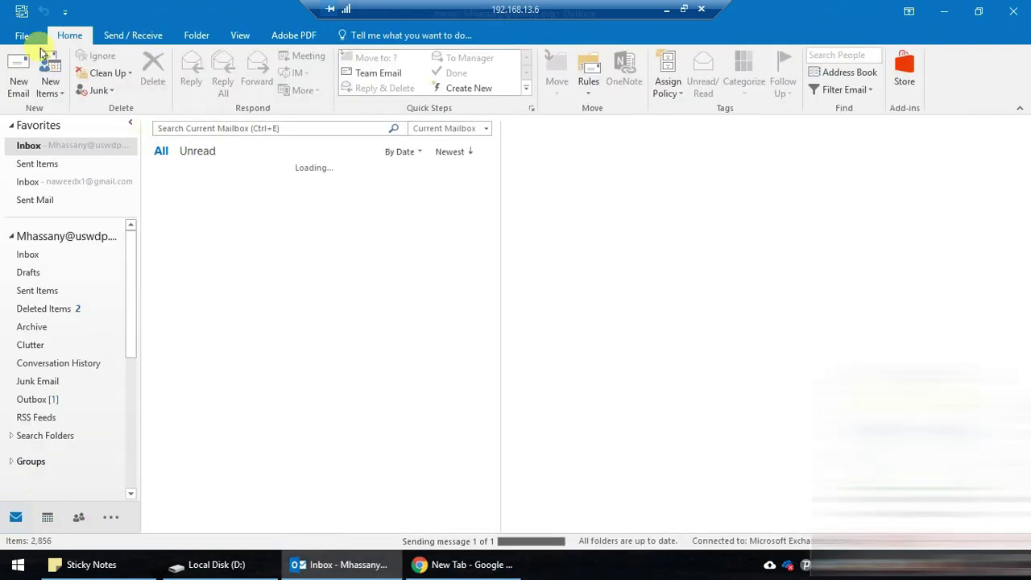
click(66, 163)
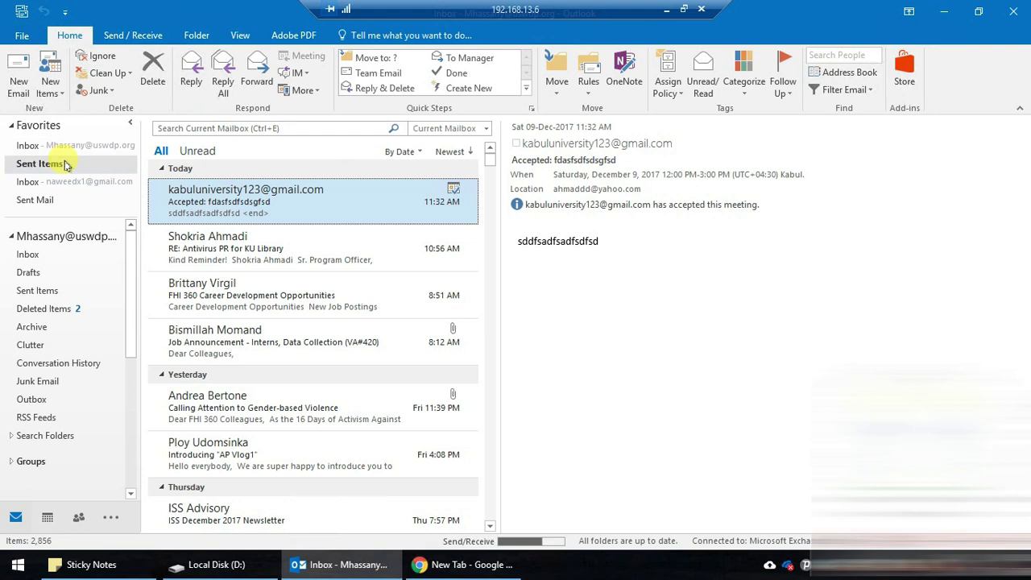
click(329, 211)
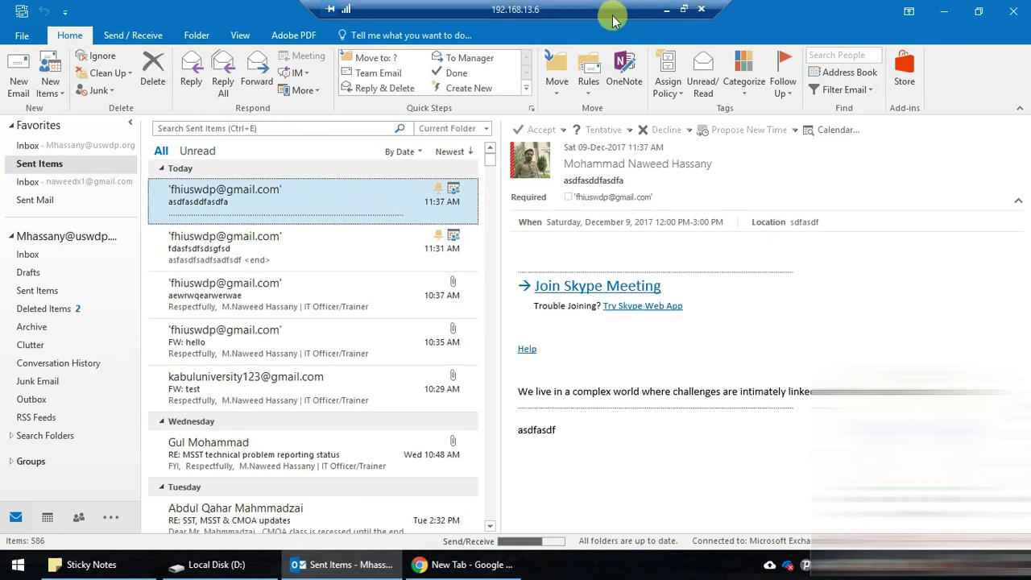
click(667, 10)
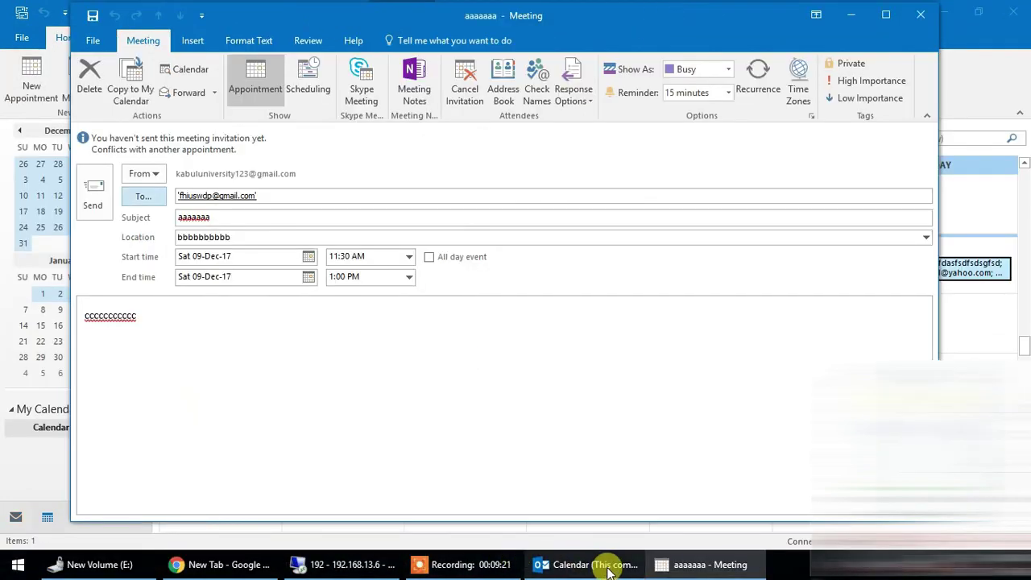
- Delete the December 9 fdasfsdfsdsgfsd meeting without sending a response, then go back to Mail
click(608, 567)
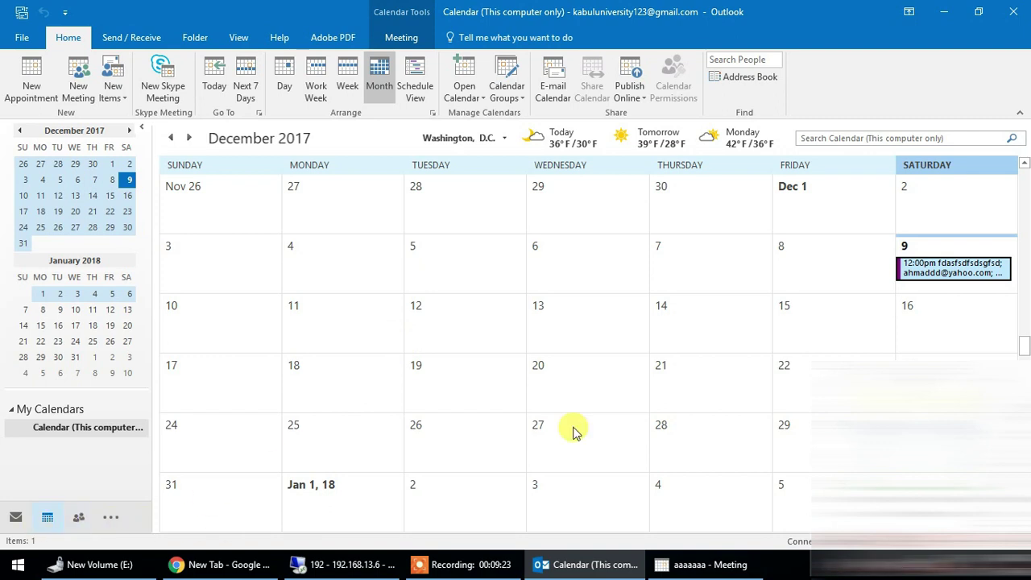
right_click(938, 276)
mouse_move(870, 489)
click(762, 522)
click(460, 323)
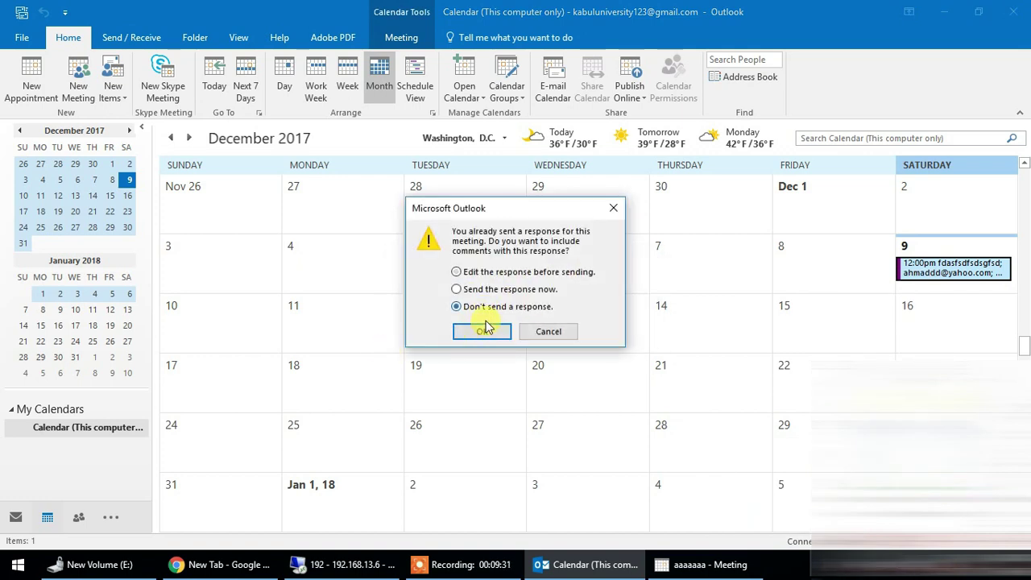
click(483, 330)
click(4, 520)
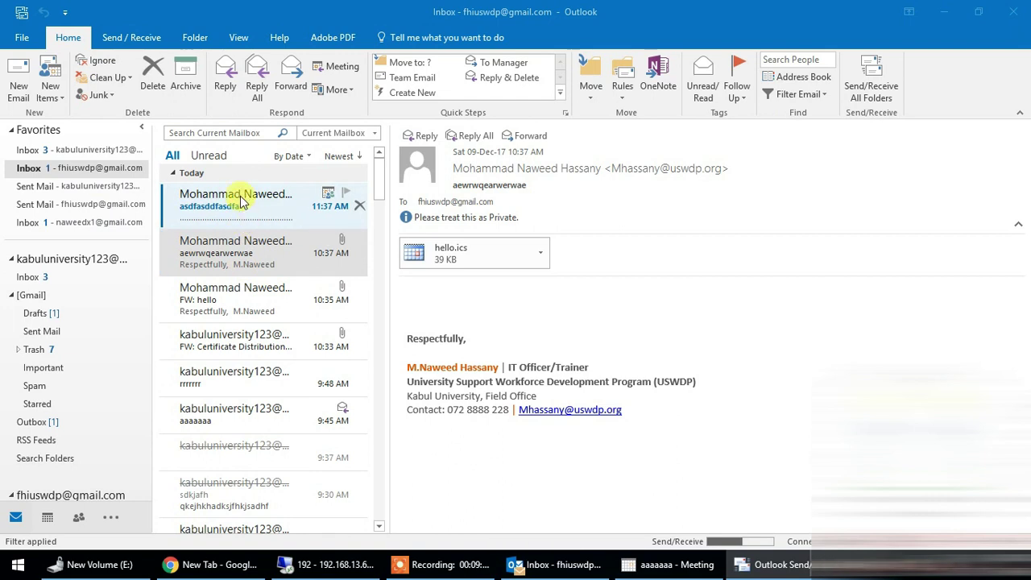
- Open the 11:37 AM asdfasddfasdfa invitation and try its Skype Web App link, then close Chrome
click(240, 202)
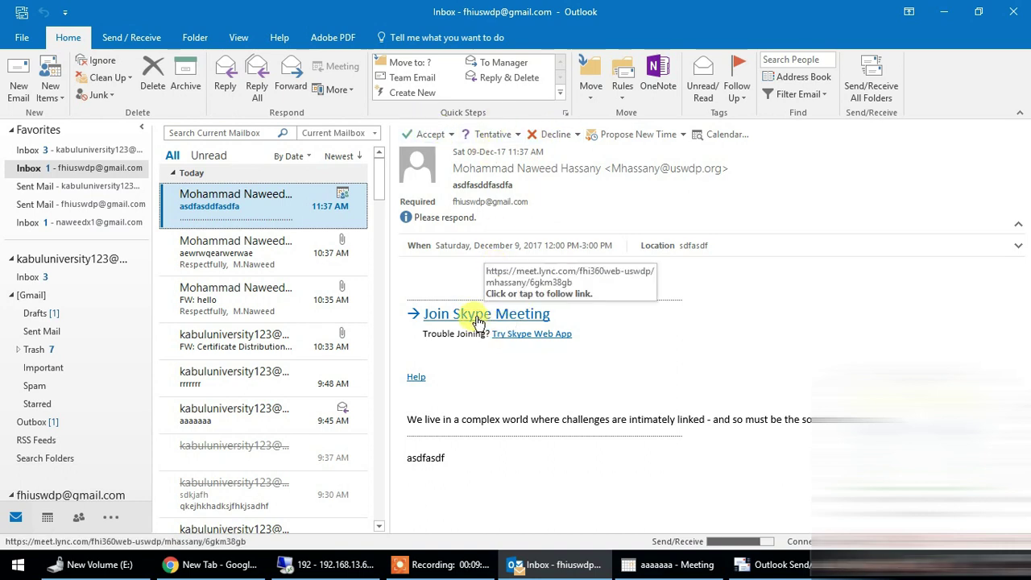
click(566, 335)
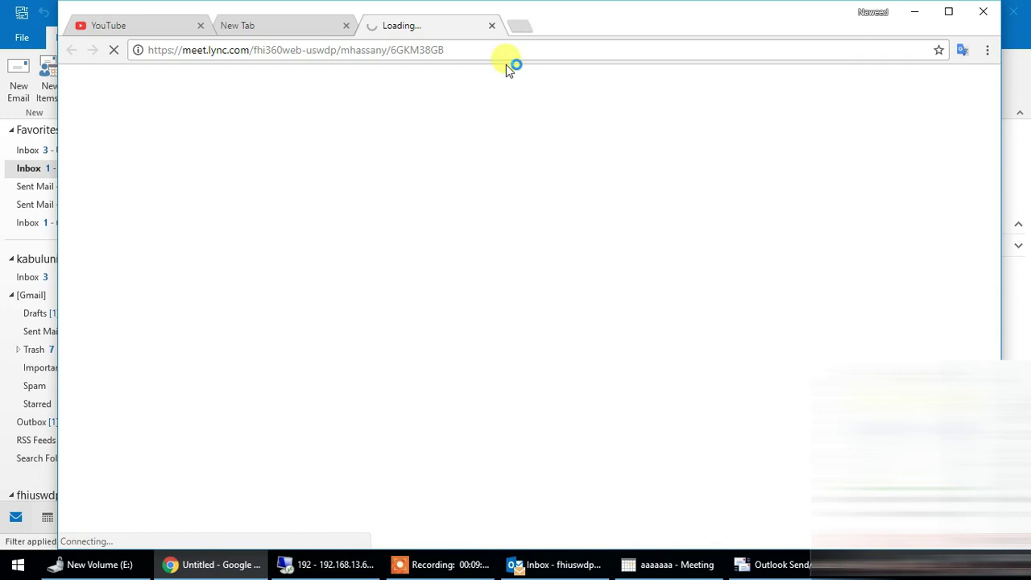
click(493, 26)
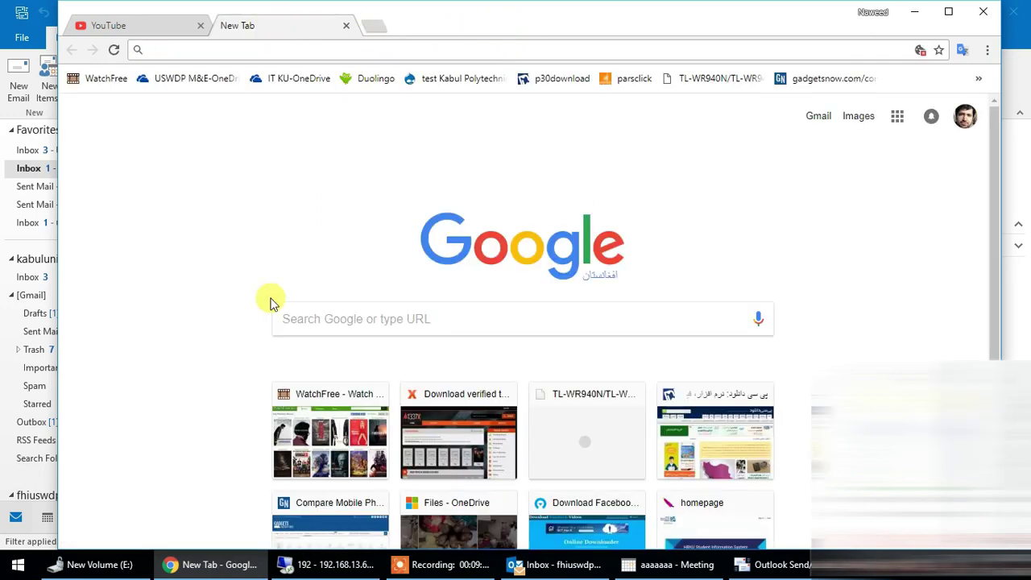
click(219, 565)
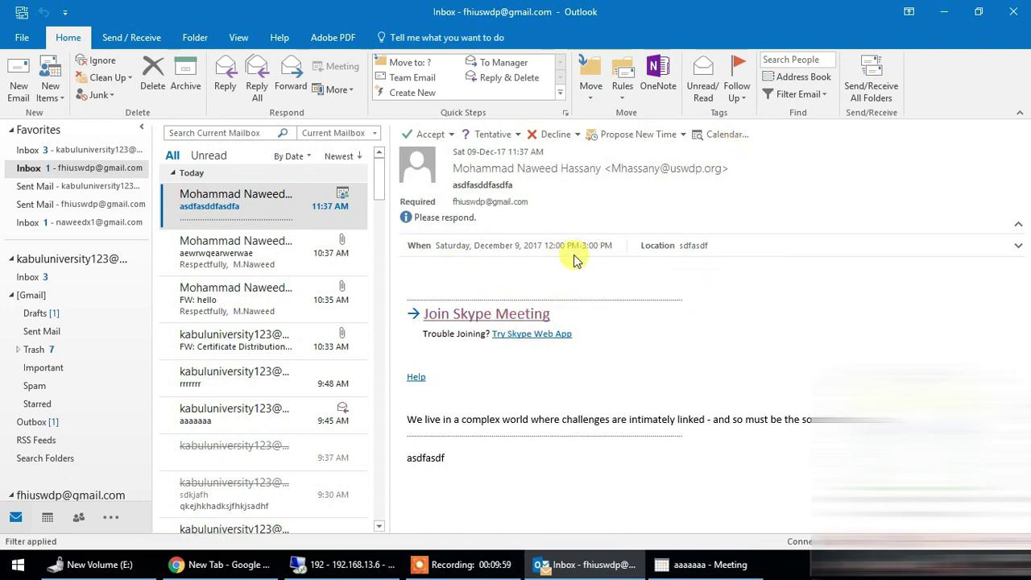
- Check both accounts' inboxes, then show the organizer's December 9 calendar in the remote Outlook
click(241, 211)
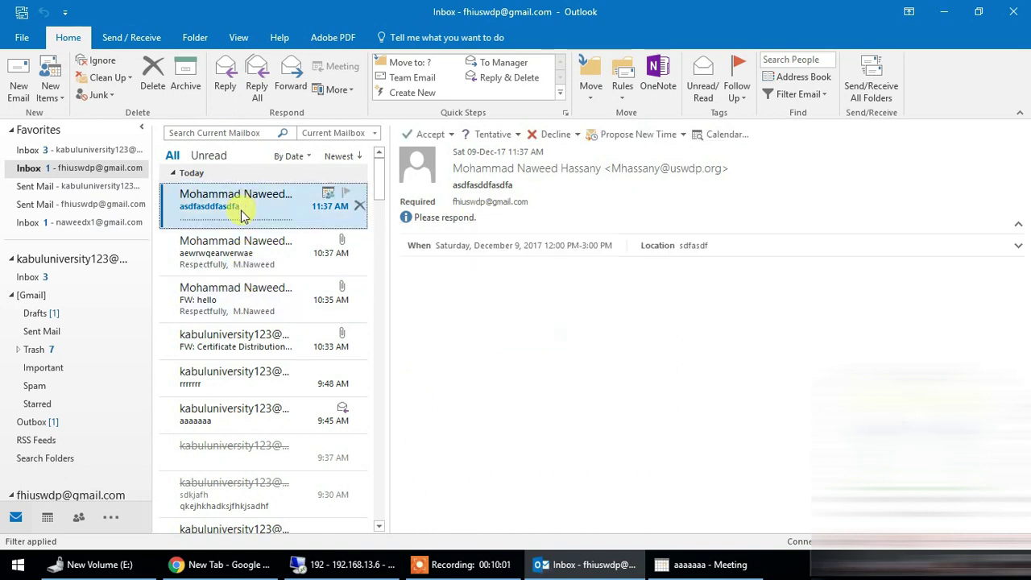
click(72, 150)
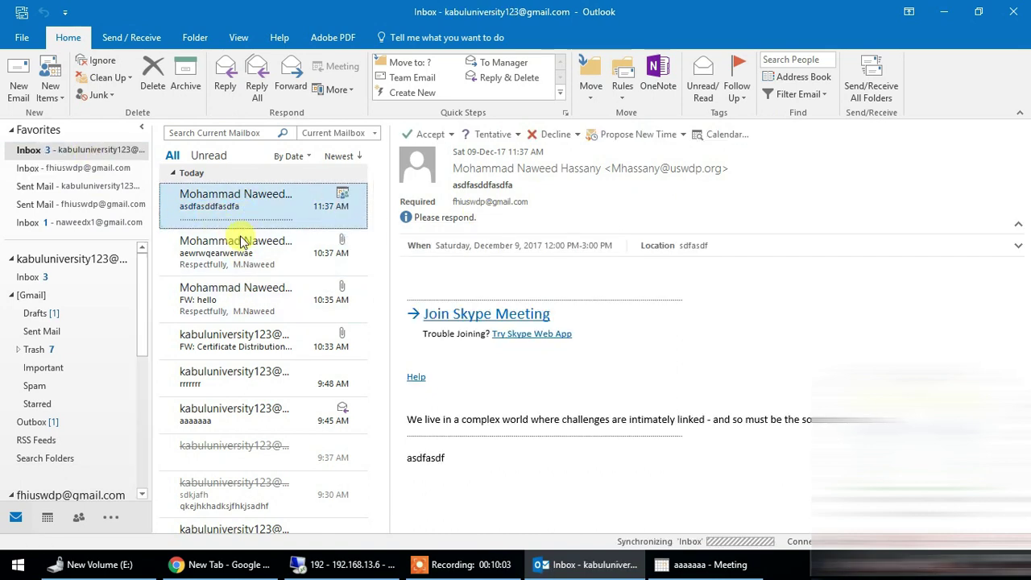
key(ctrl+2)
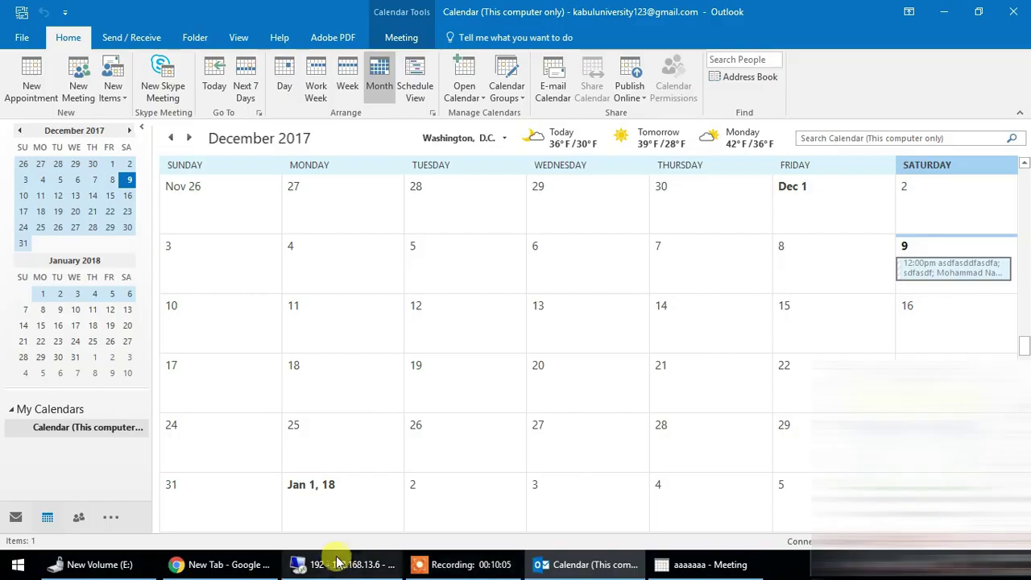
click(337, 561)
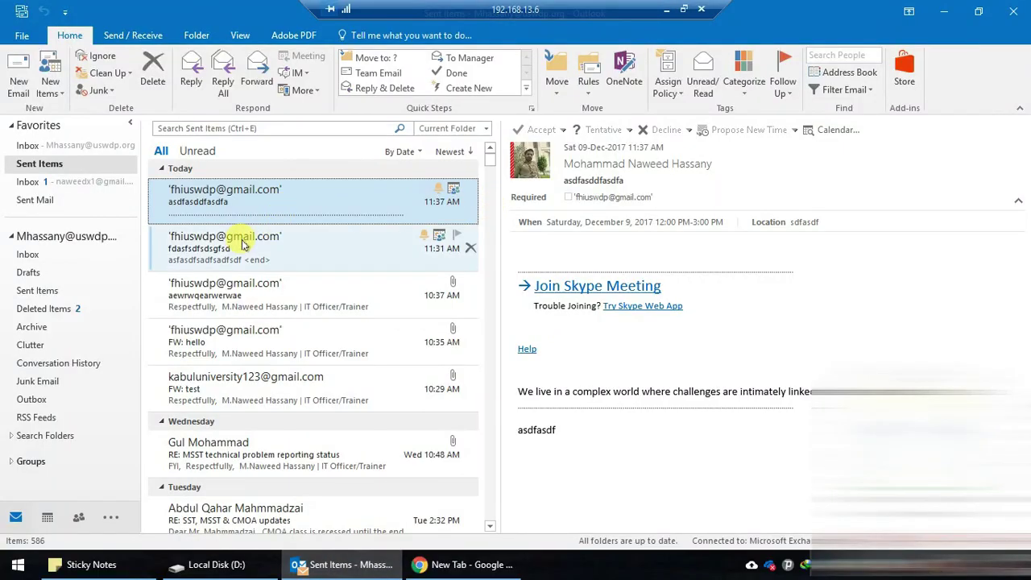
click(29, 145)
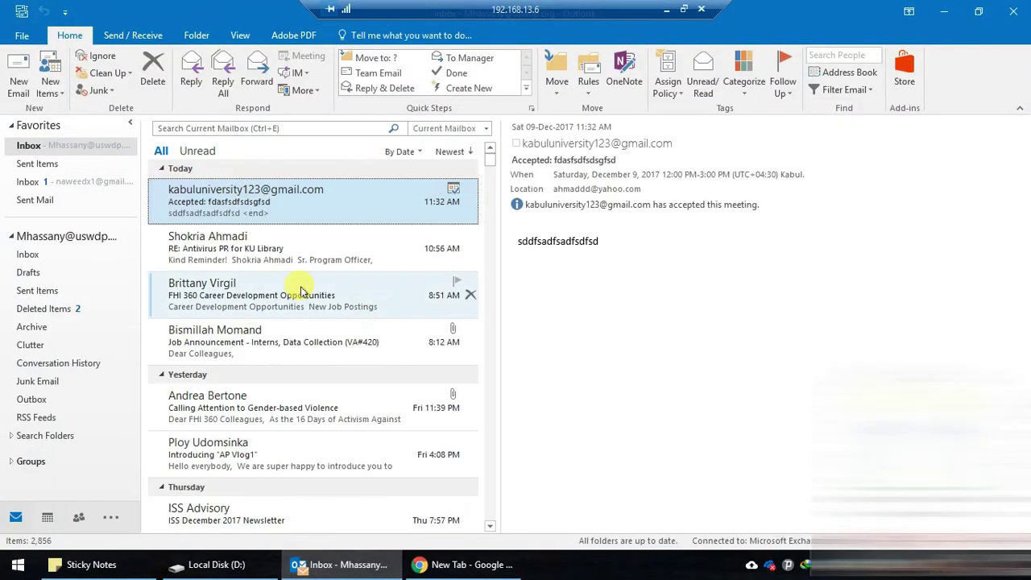
click(667, 9)
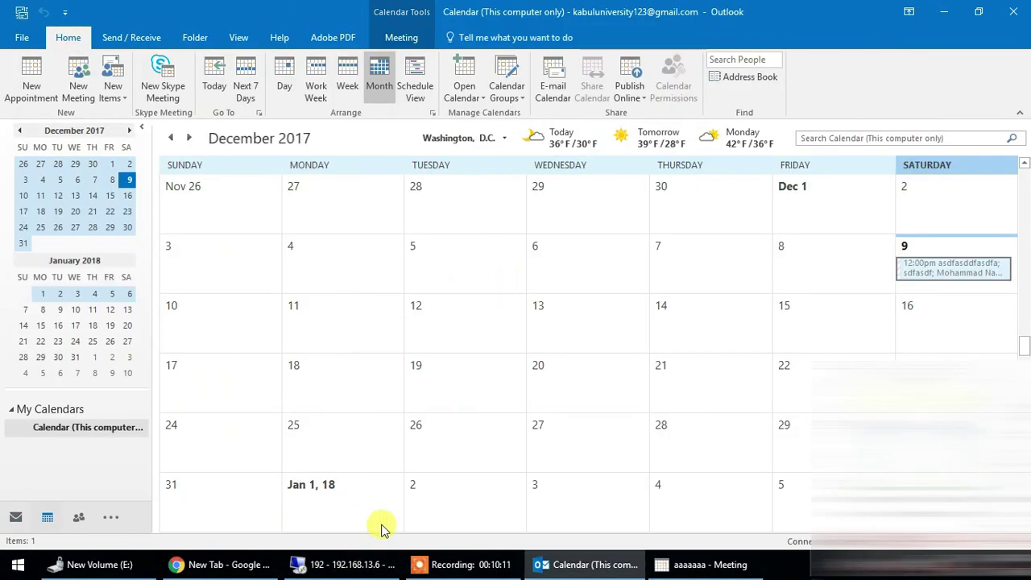
click(606, 558)
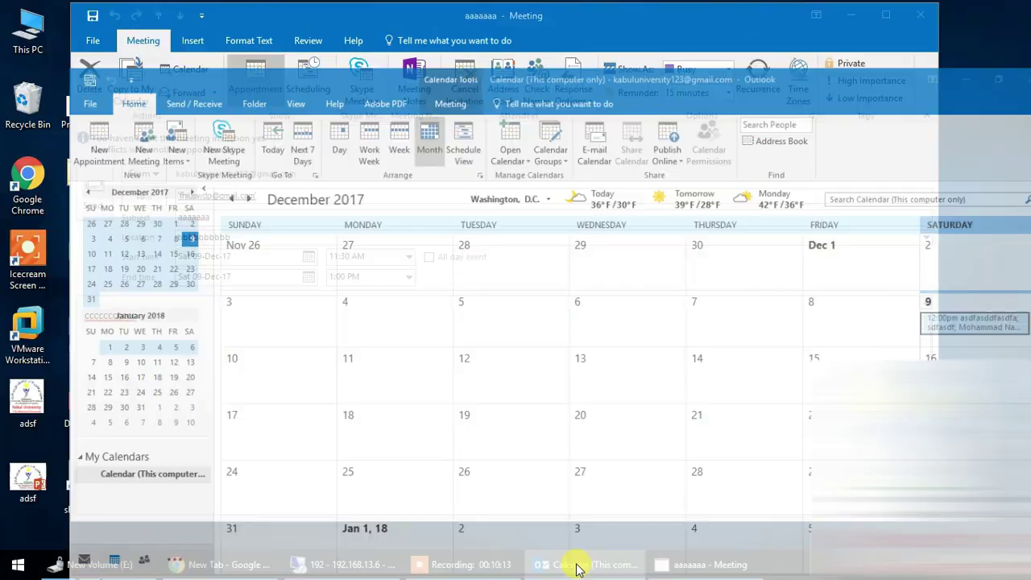
click(342, 564)
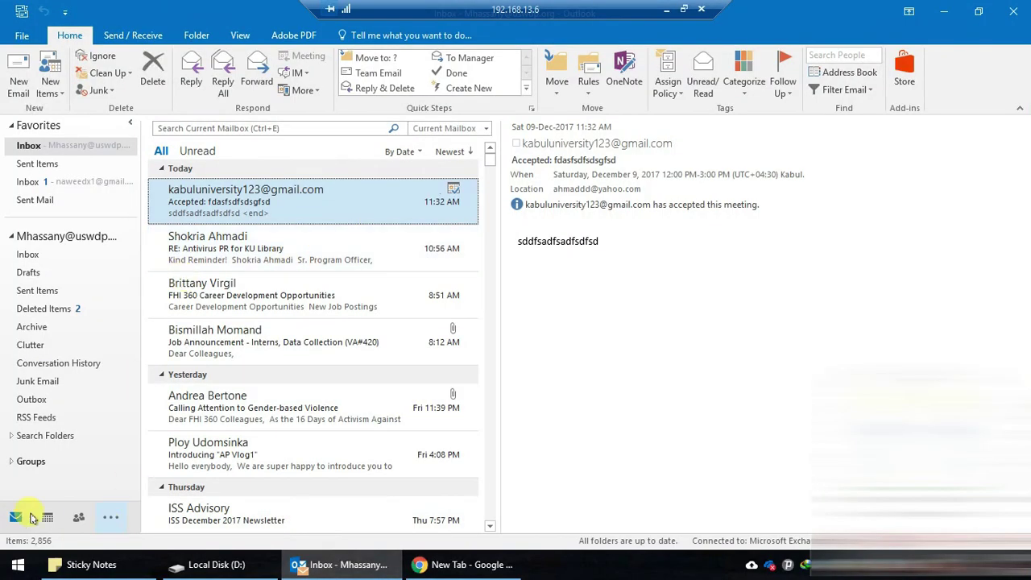
click(48, 517)
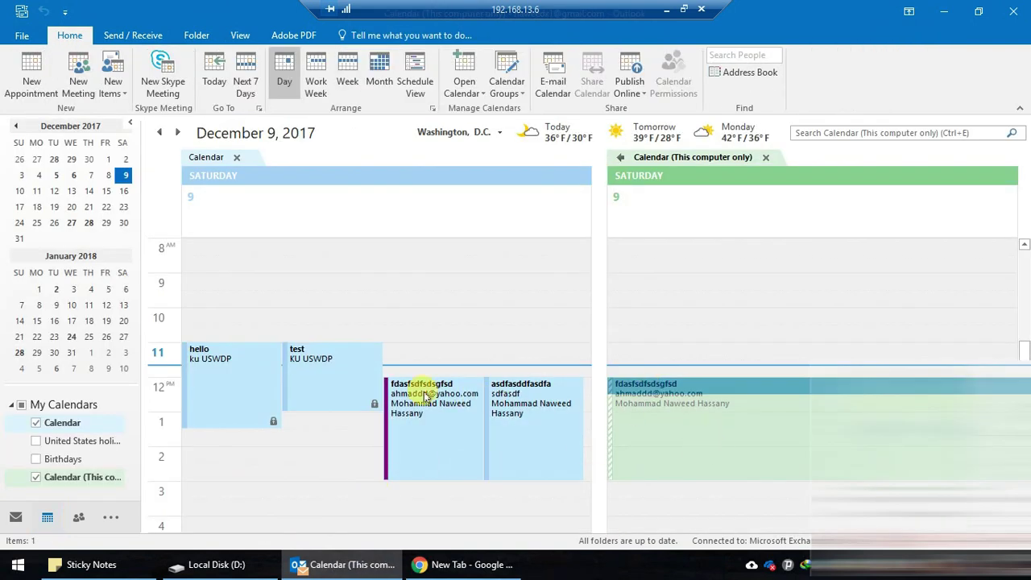
- Review the fdasfsdfsdsgfsd meeting, then create a new Skype meeting with Ctrl+Shift+Q
double_click(673, 388)
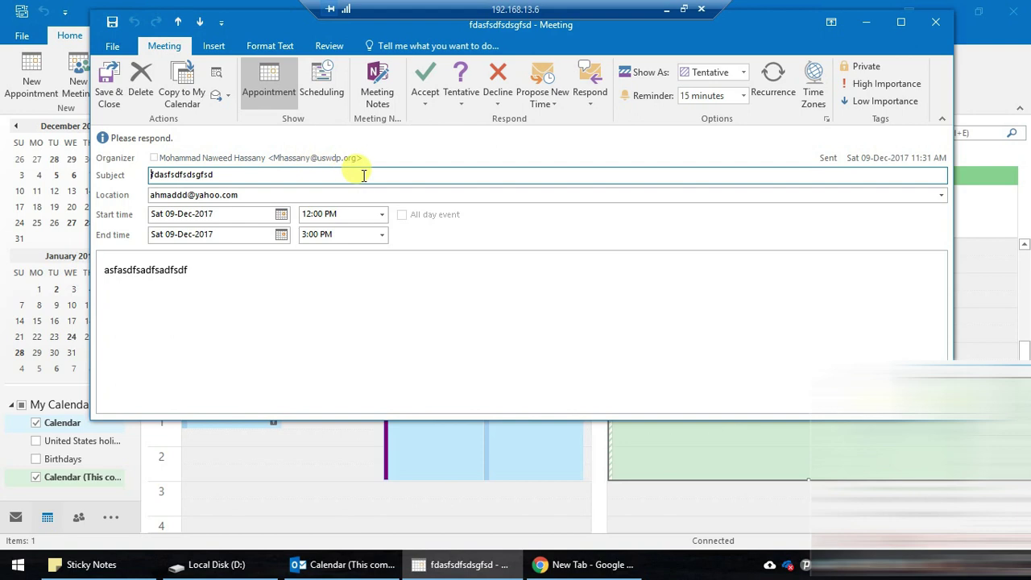
click(935, 22)
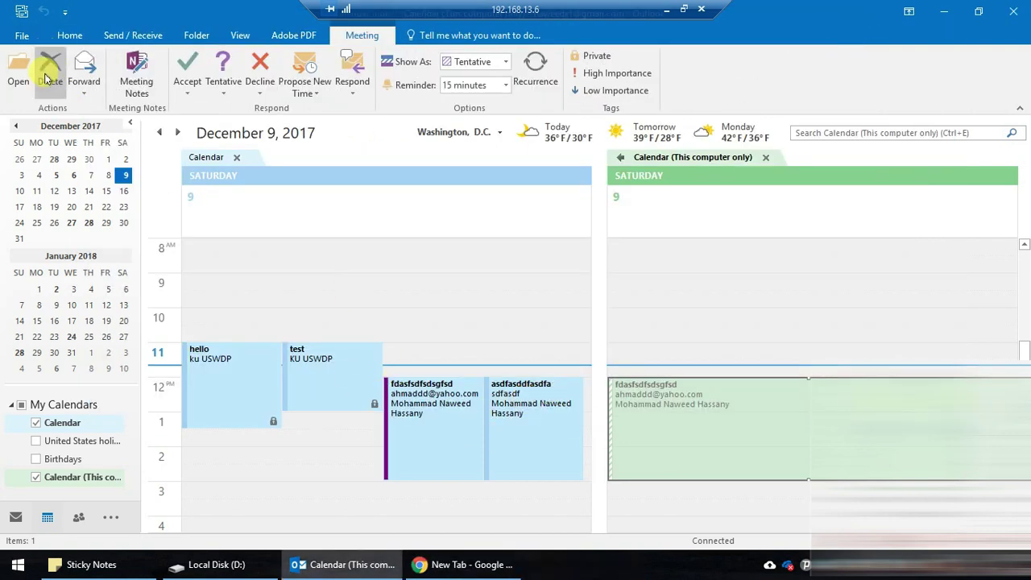
click(70, 35)
key(ctrl+shift+q)
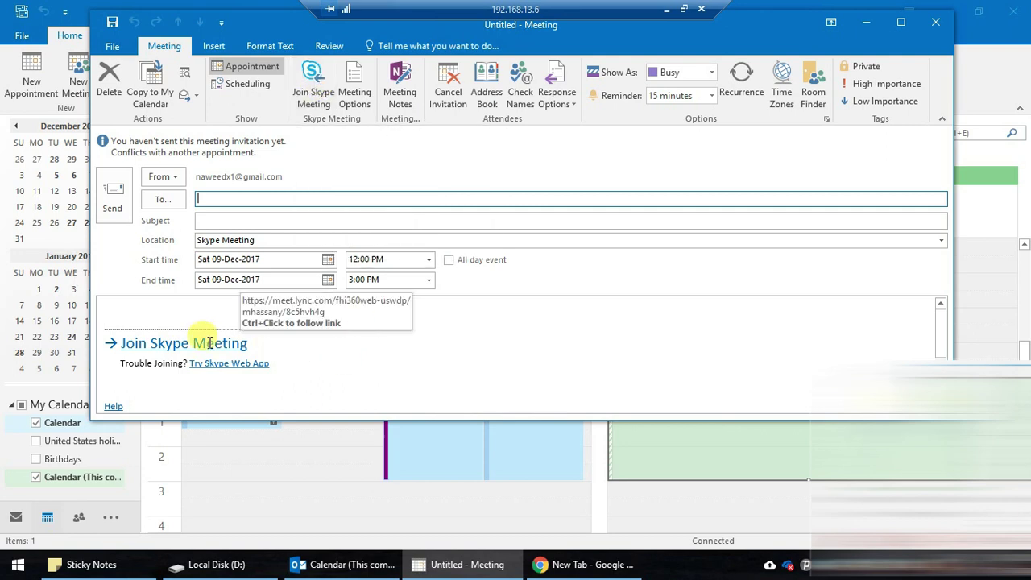
- Join the test Skype meeting, then close the conversation and Skype contacts windows
click(313, 88)
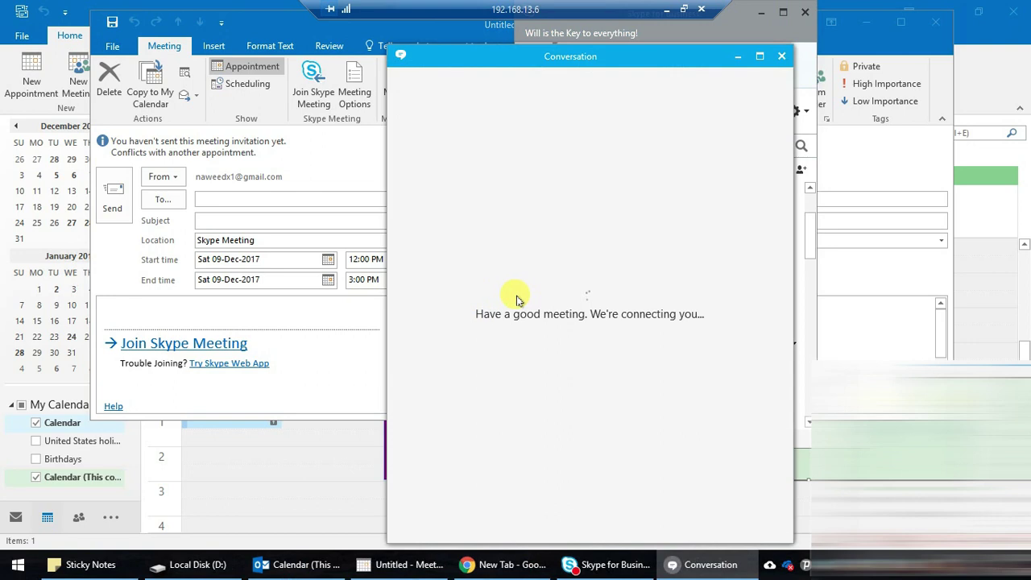
drag(645, 62, 411, 26)
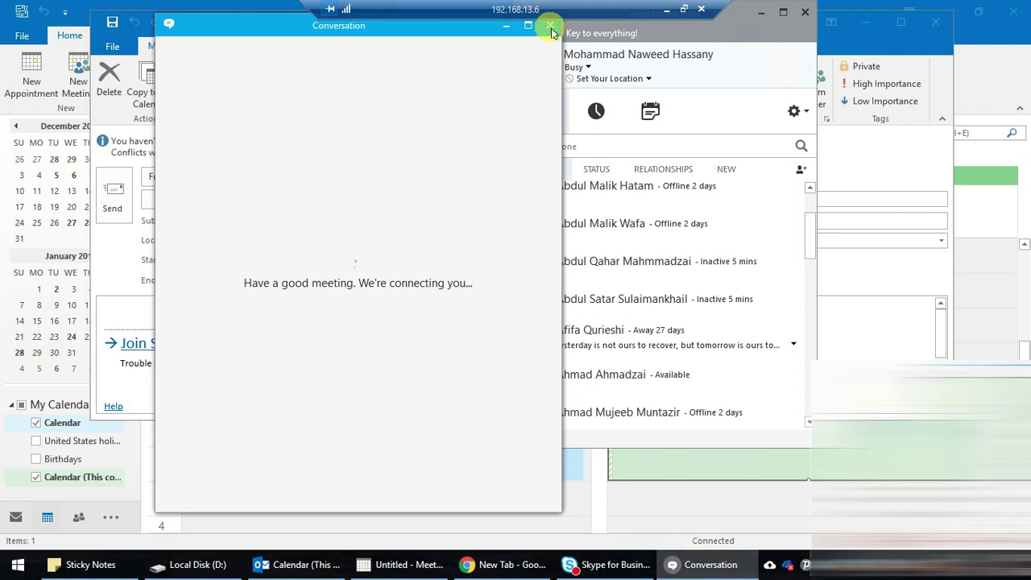
click(551, 28)
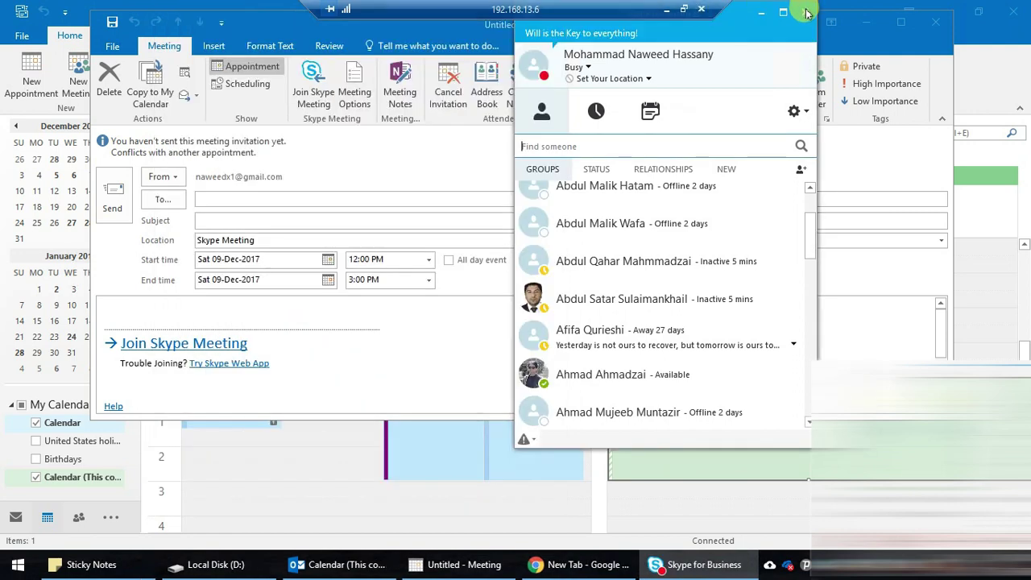
click(806, 12)
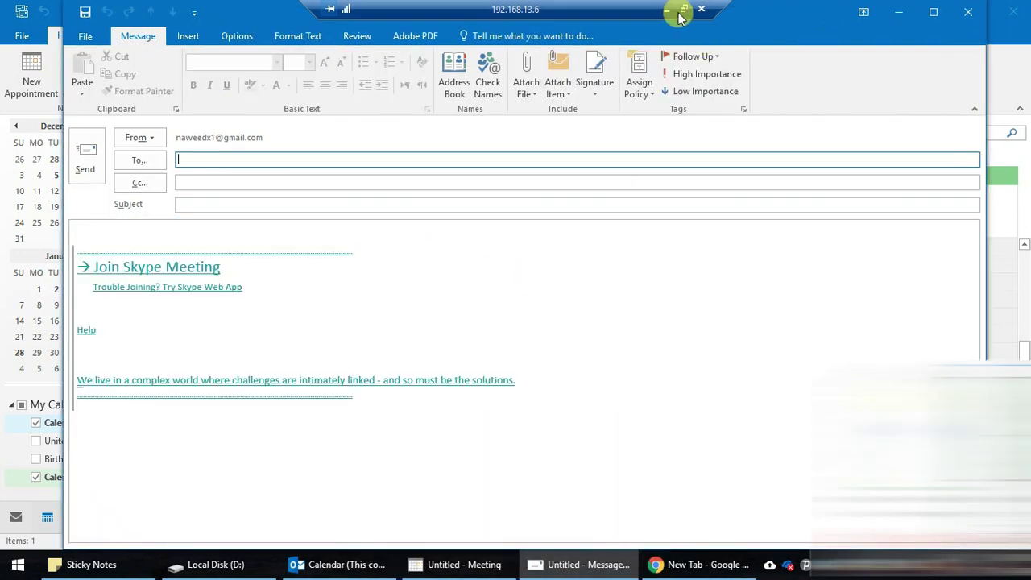
- Close the untitled meeting without saving and return to the local computer
click(935, 9)
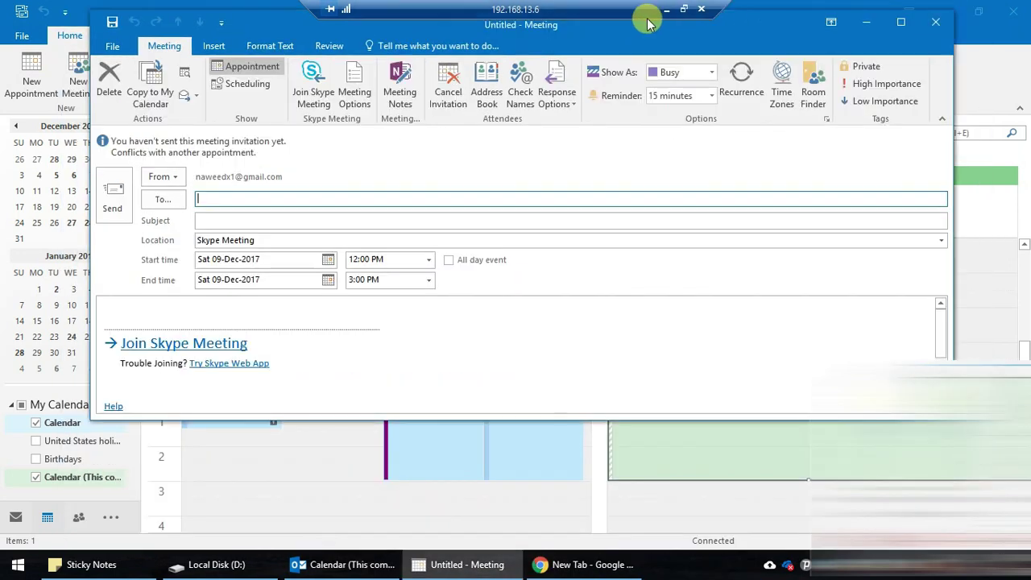
click(933, 20)
click(520, 322)
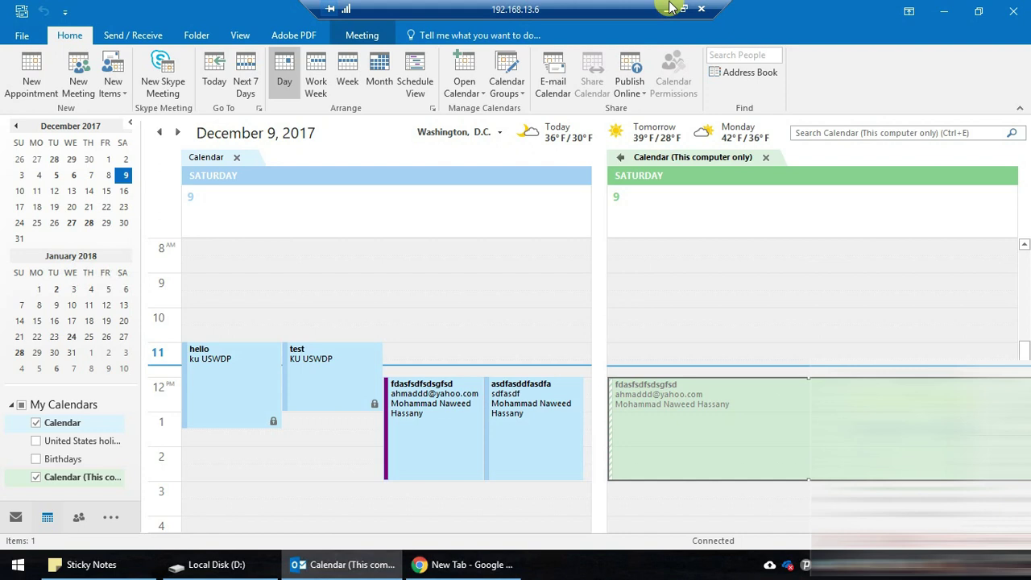
click(666, 9)
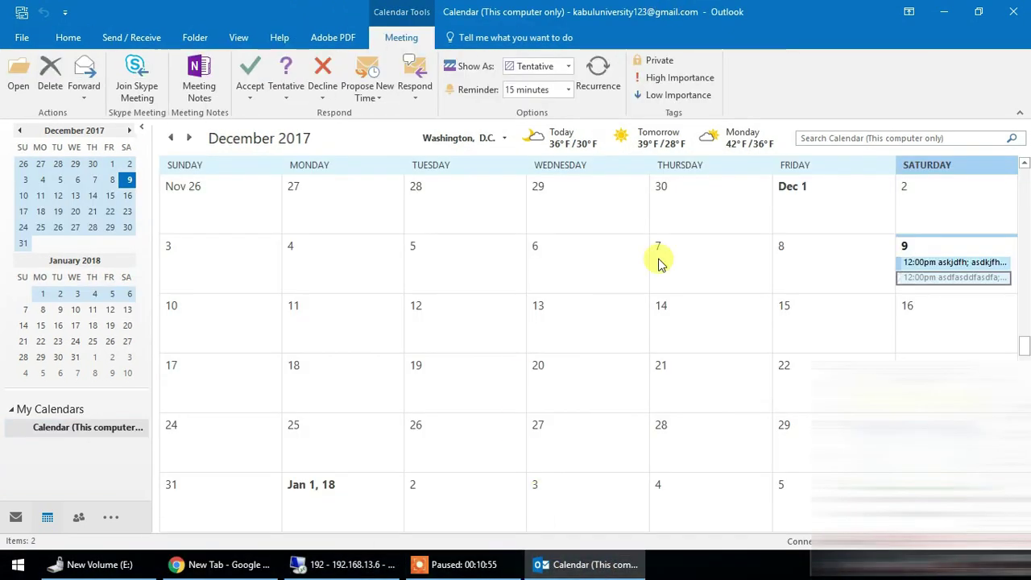
- Decline the December 9 asdfasddfasdfa meeting with a response, then open the askjdfh meeting
click(941, 279)
right_click(942, 280)
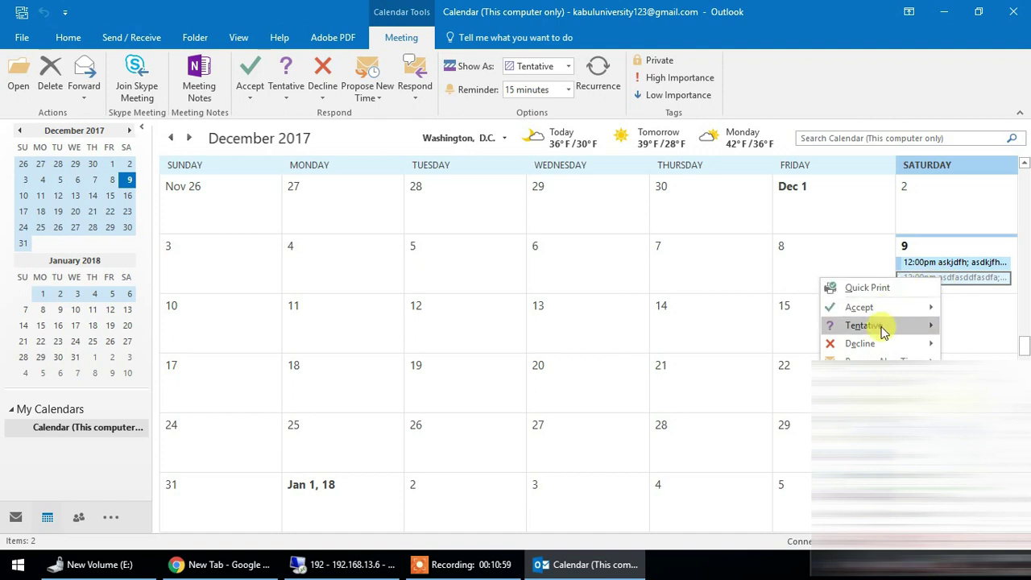
click(886, 514)
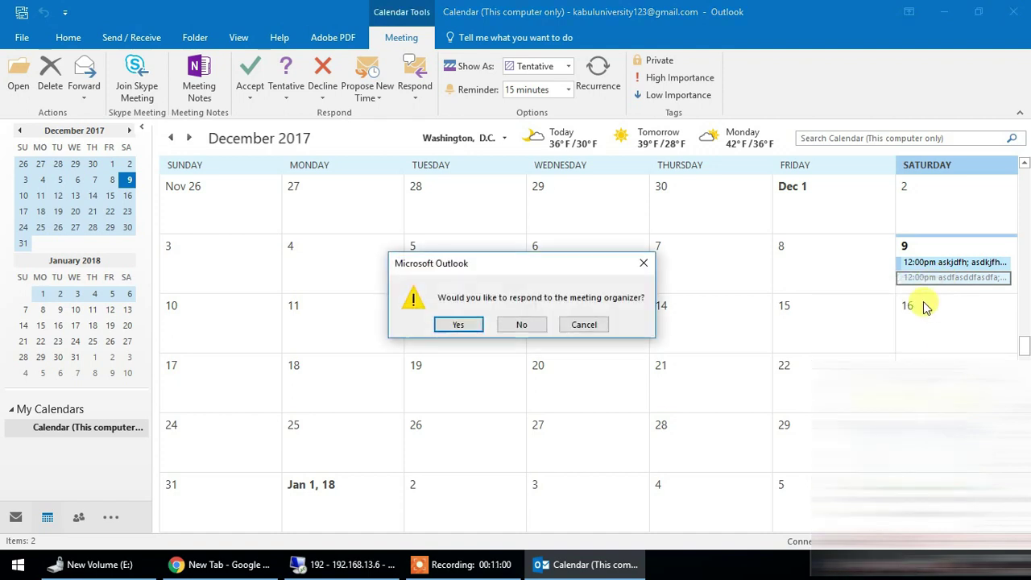
click(457, 325)
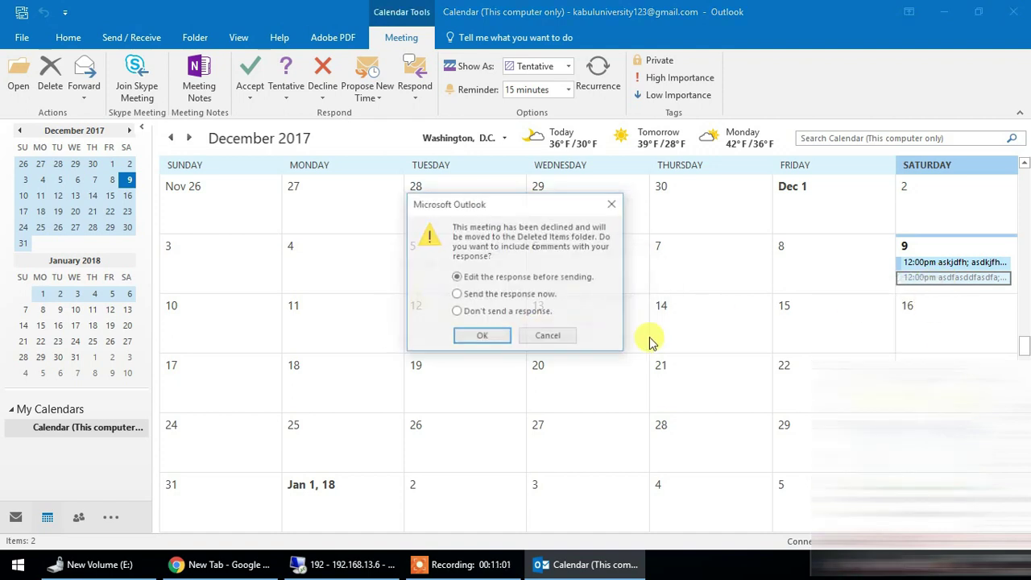
click(482, 337)
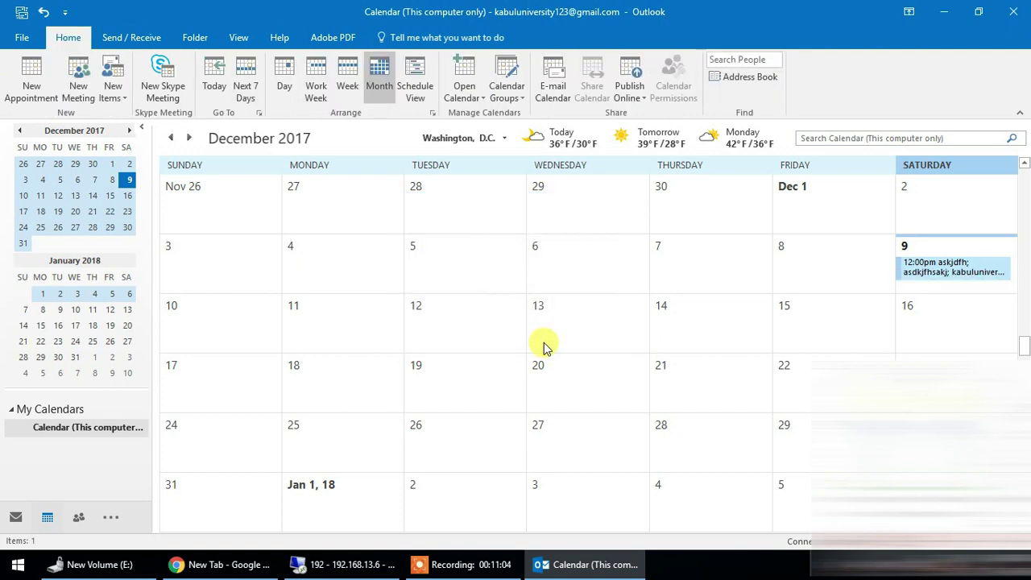
double_click(945, 274)
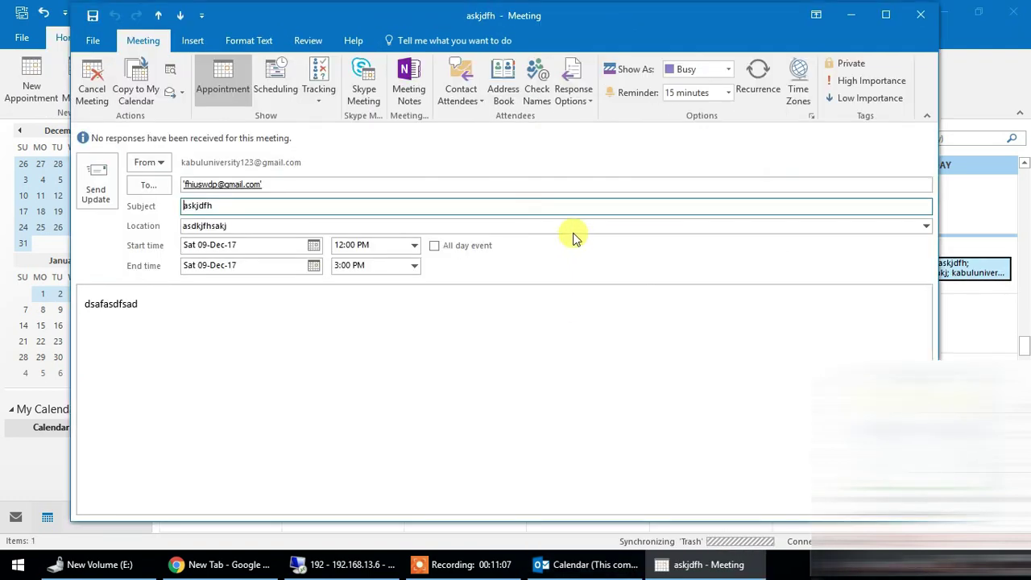
- Switch between the invitee's inbox and calendar, then bring the askjdfh meeting window forward
drag(471, 16, 492, 20)
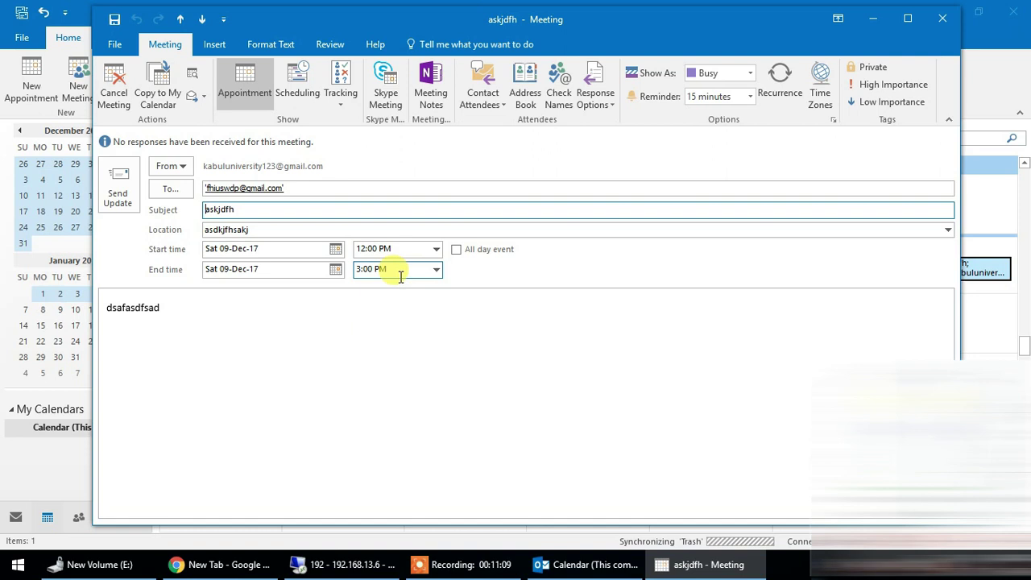
click(15, 518)
click(17, 518)
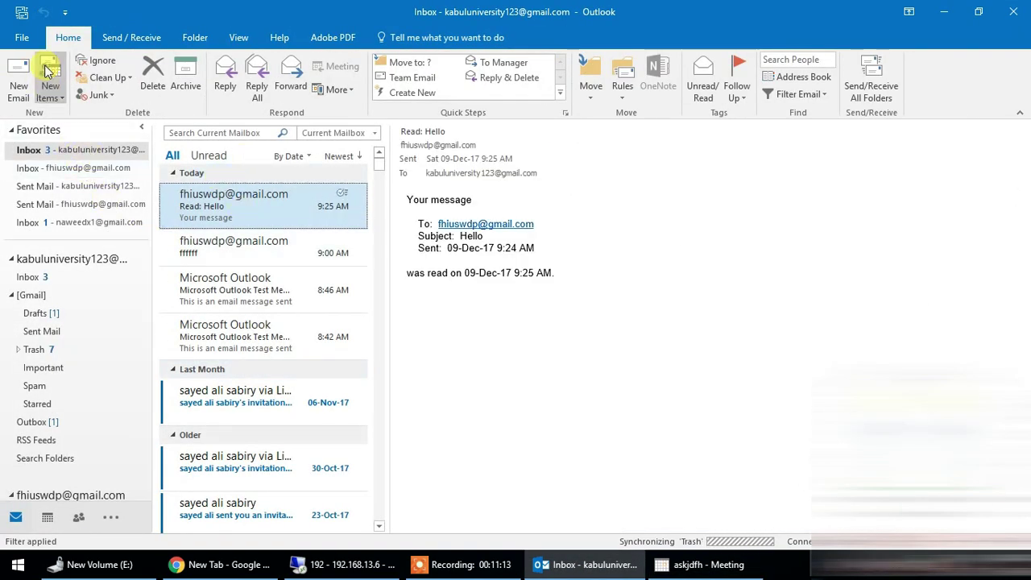
click(78, 171)
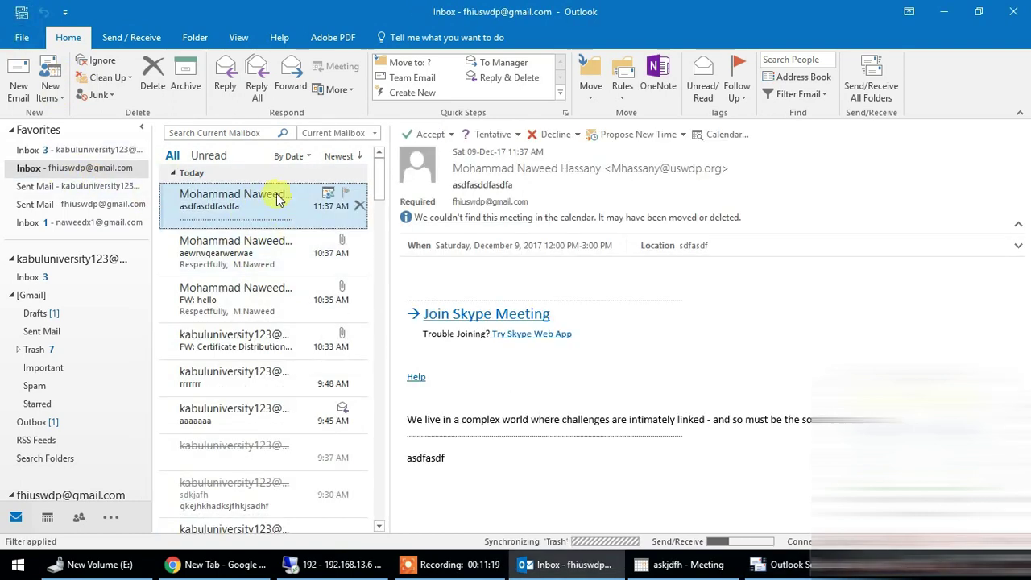
click(48, 518)
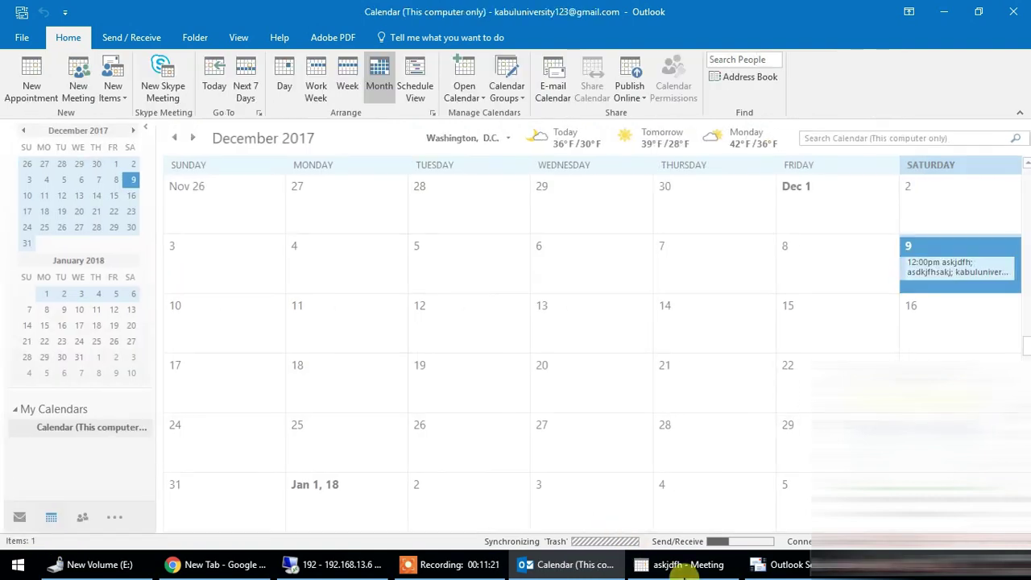
click(697, 573)
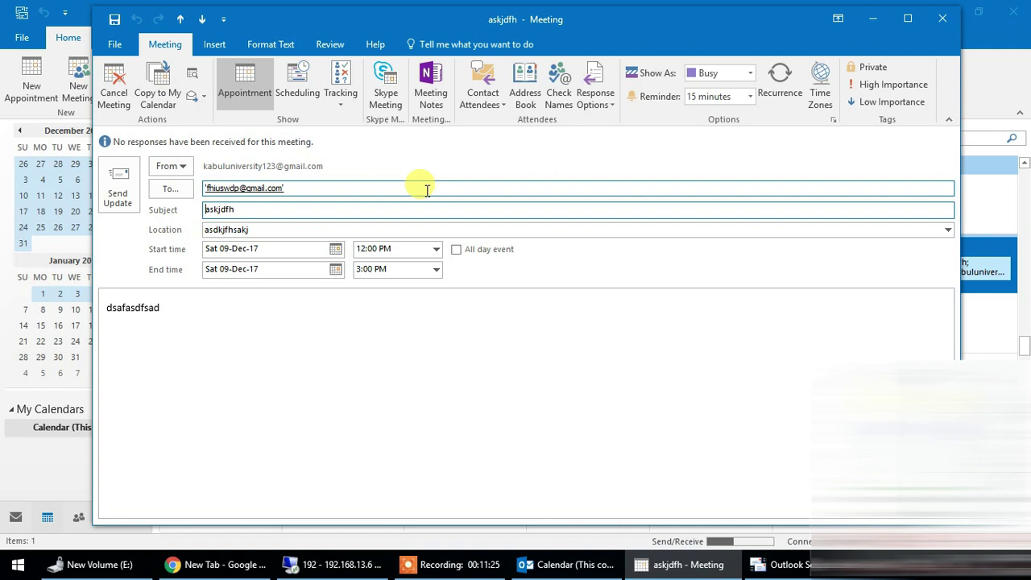
- Send a cancellation of the askjdfh meeting to its invitee
click(116, 87)
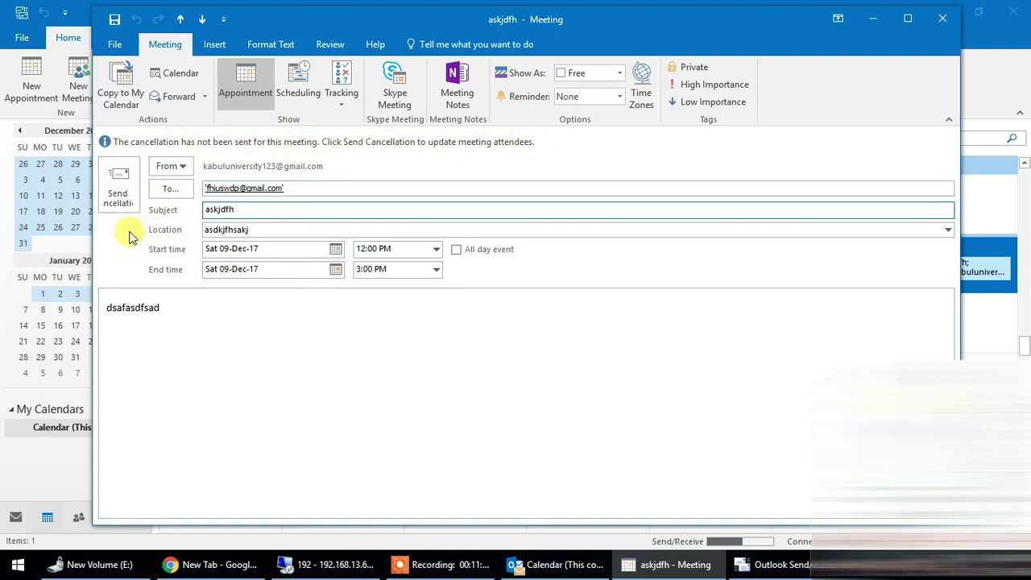
click(266, 189)
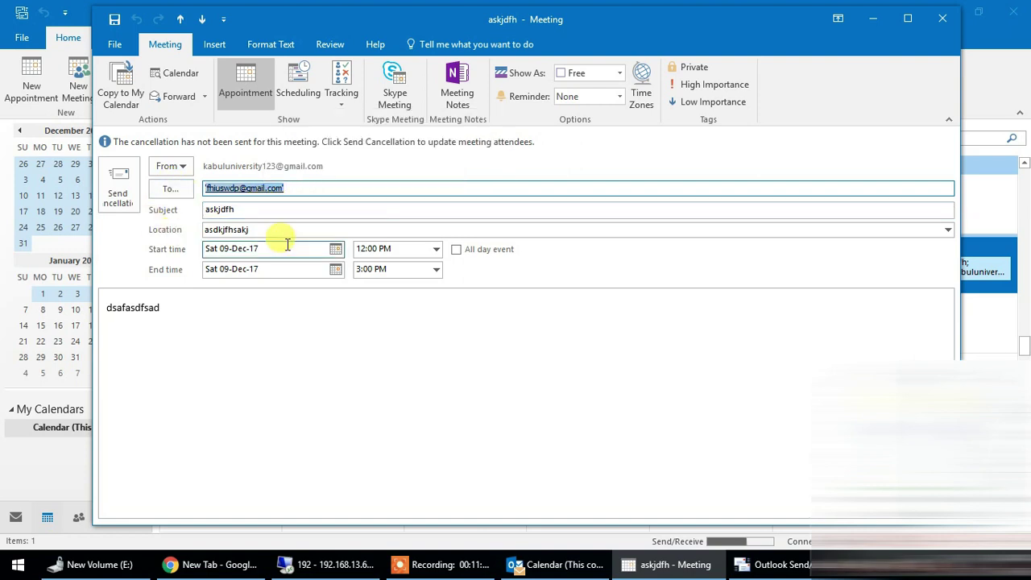
click(120, 184)
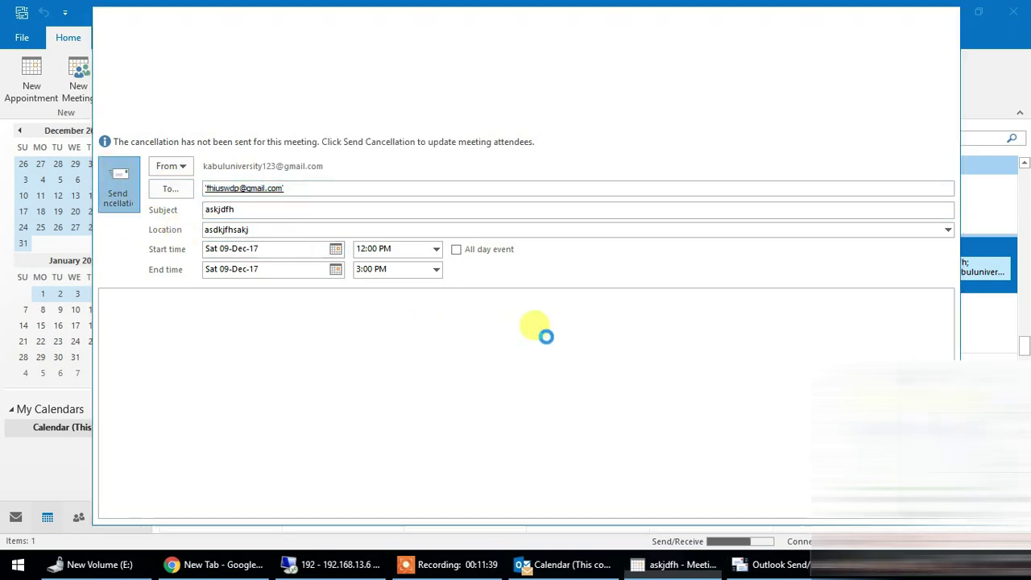
click(530, 170)
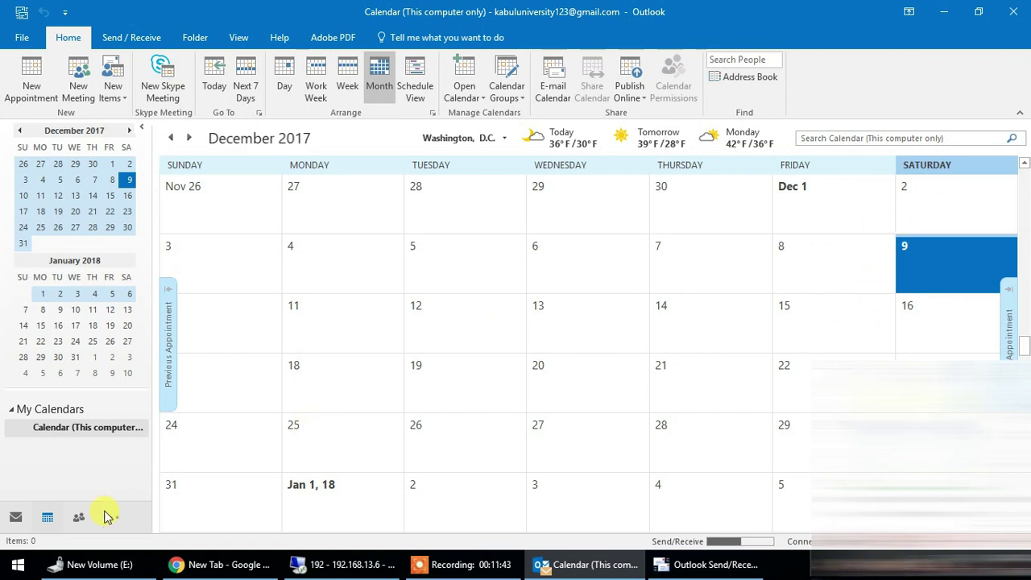
- Find the Canceled: askjdfh notice in the invitee's inbox, comparing it with the original request
click(24, 519)
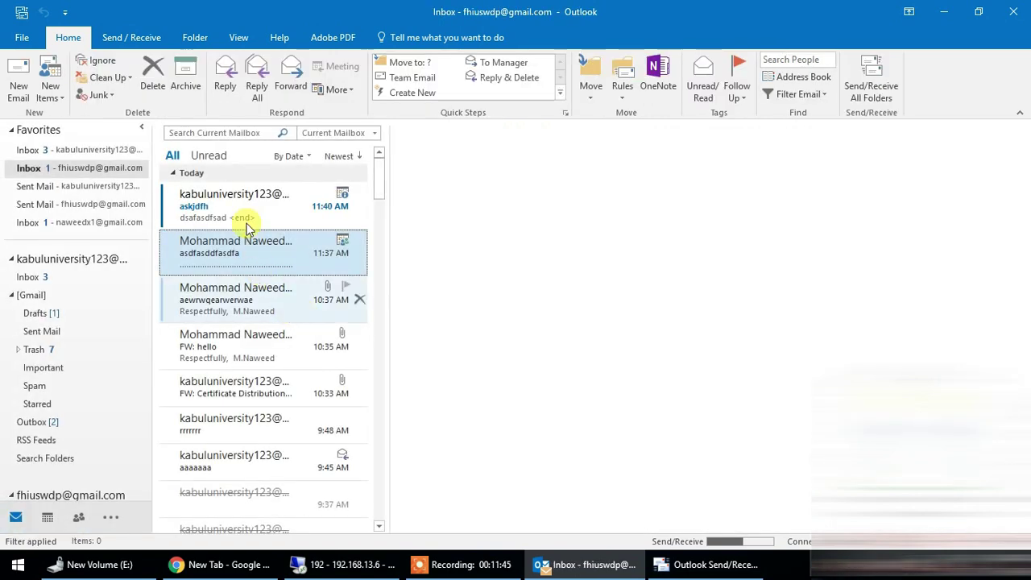
click(246, 209)
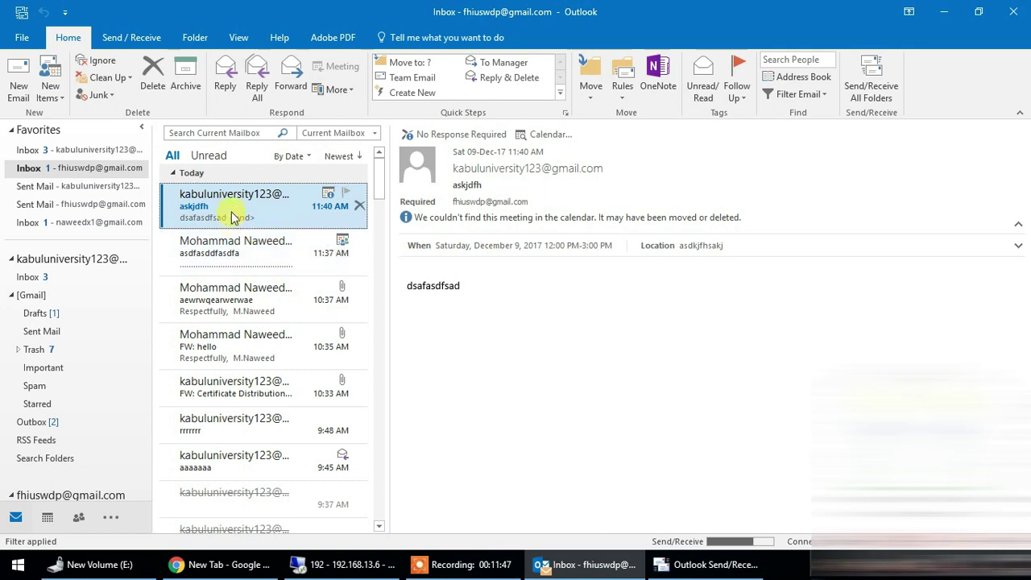
click(234, 246)
click(241, 202)
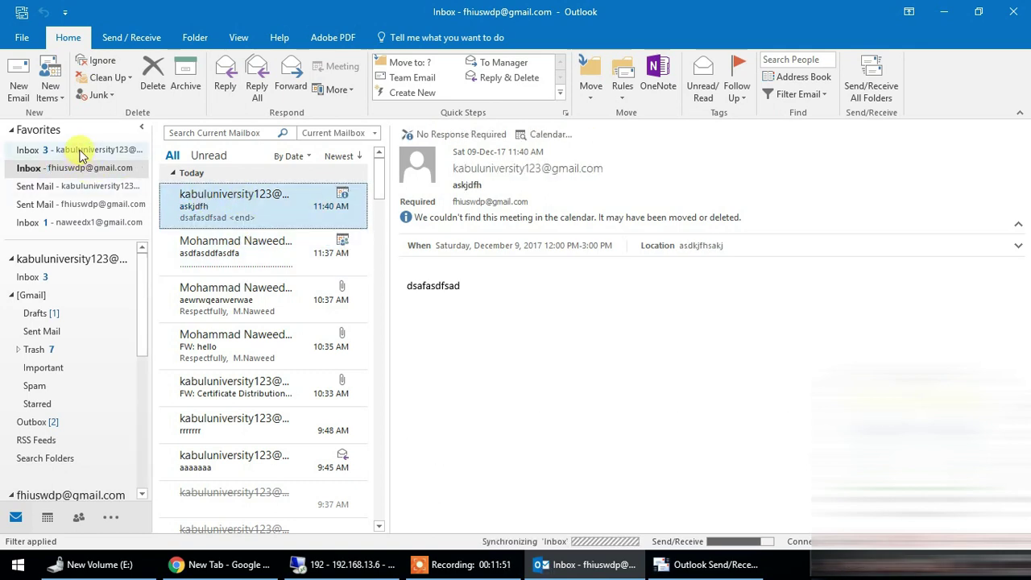
click(223, 247)
click(238, 211)
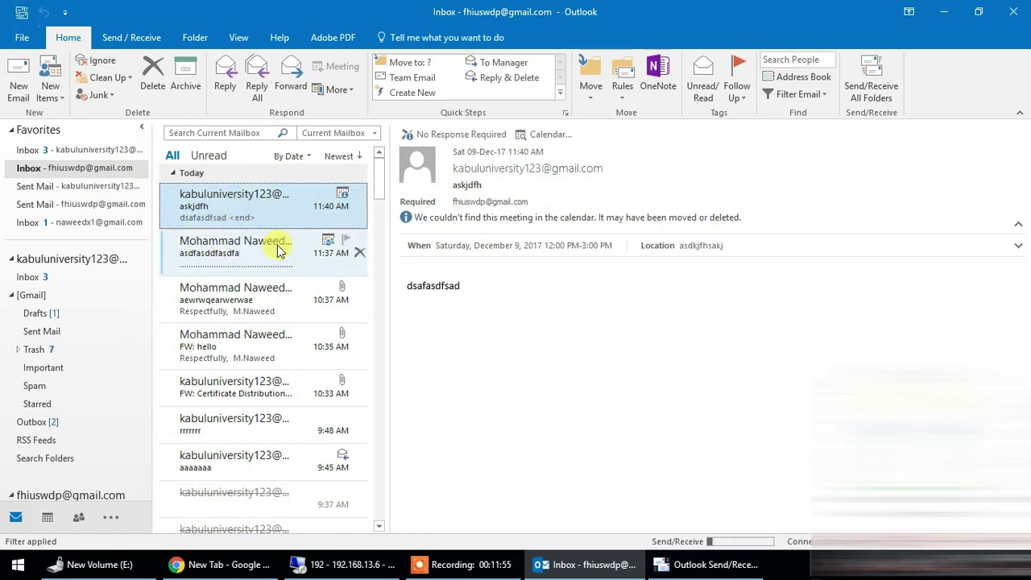
click(233, 212)
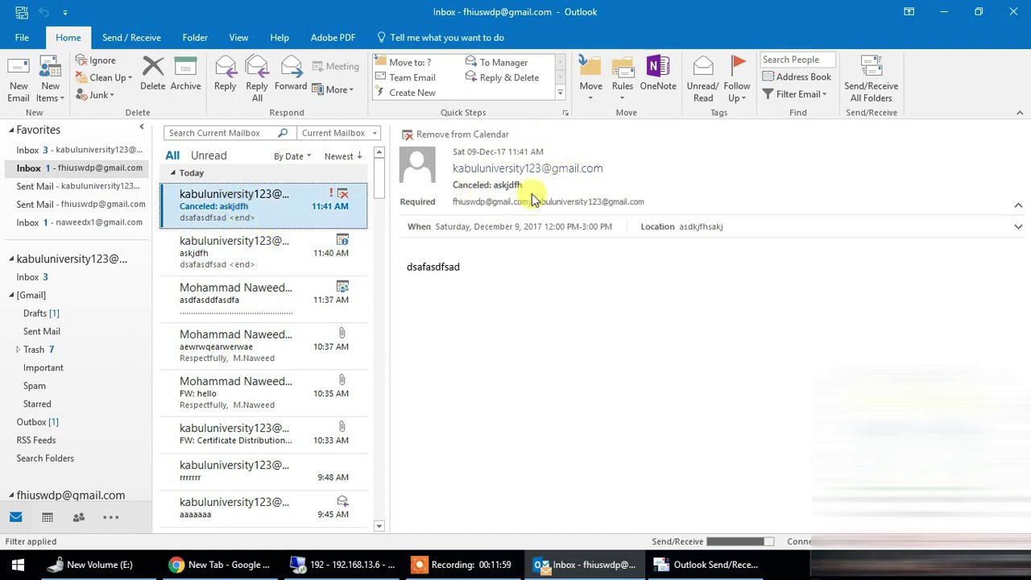
click(272, 243)
click(253, 212)
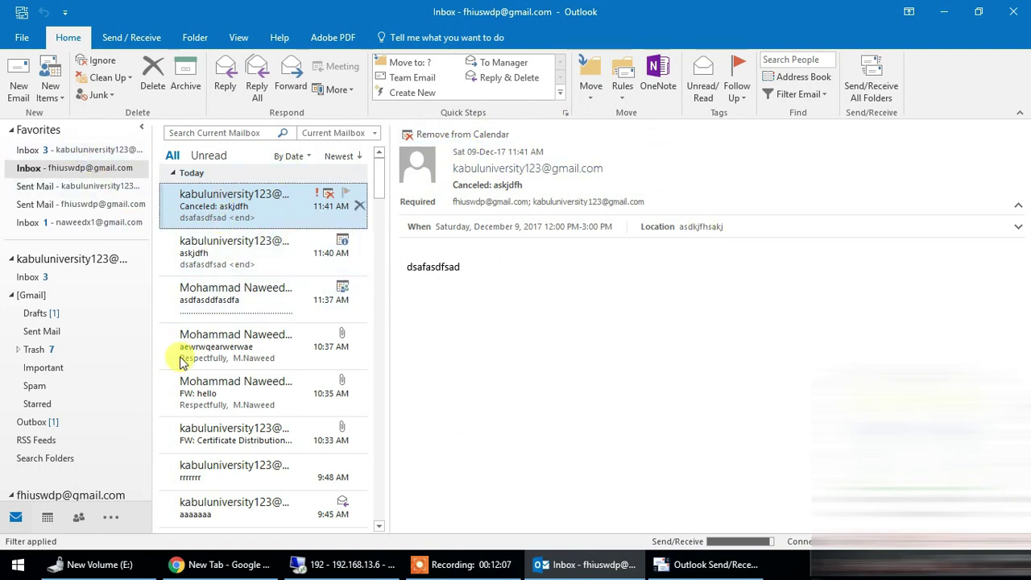
- Remove the canceled askjdfh meeting from the invitee's calendar and confirm it is gone
click(49, 520)
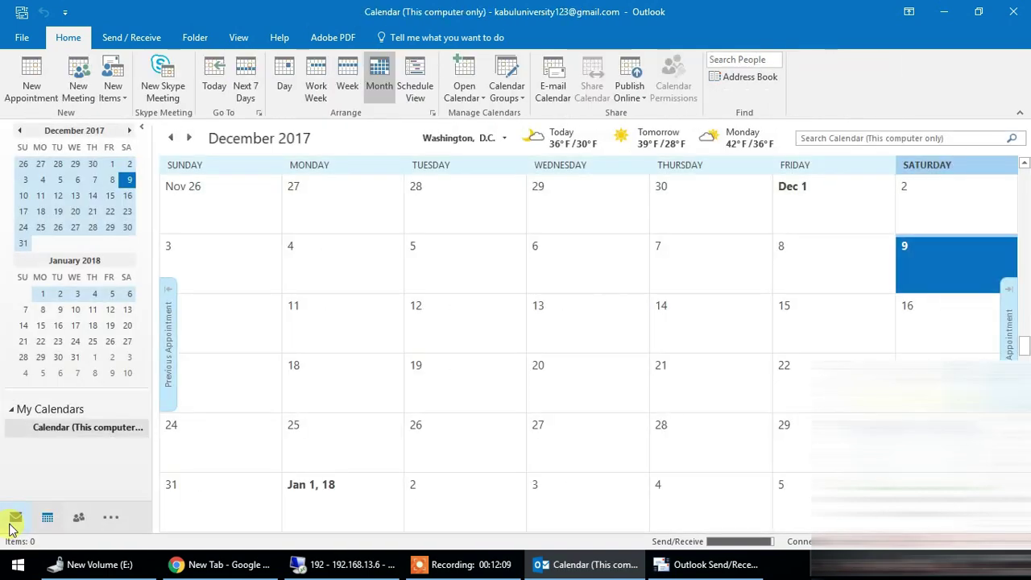
key(ctrl+1)
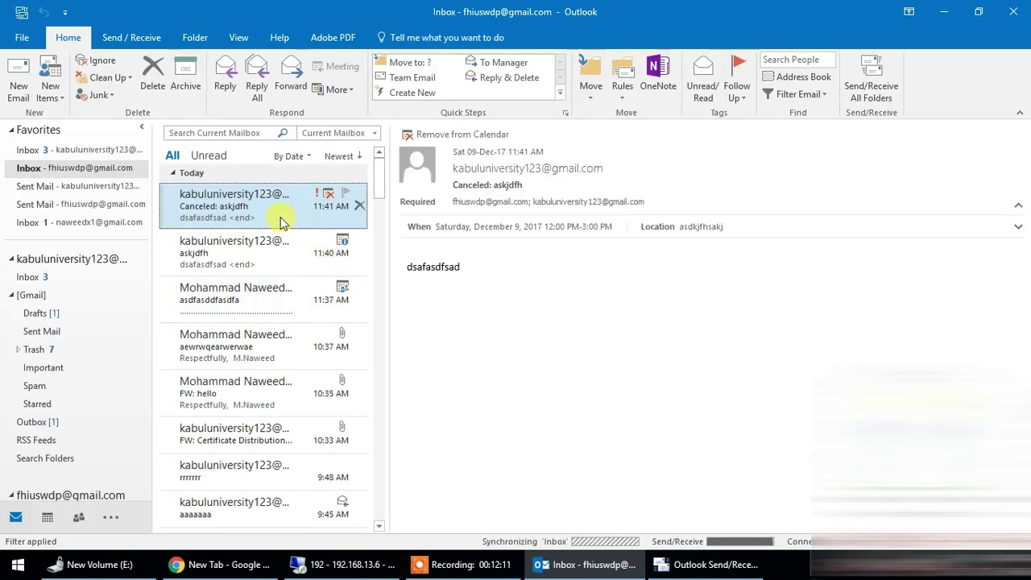
click(458, 135)
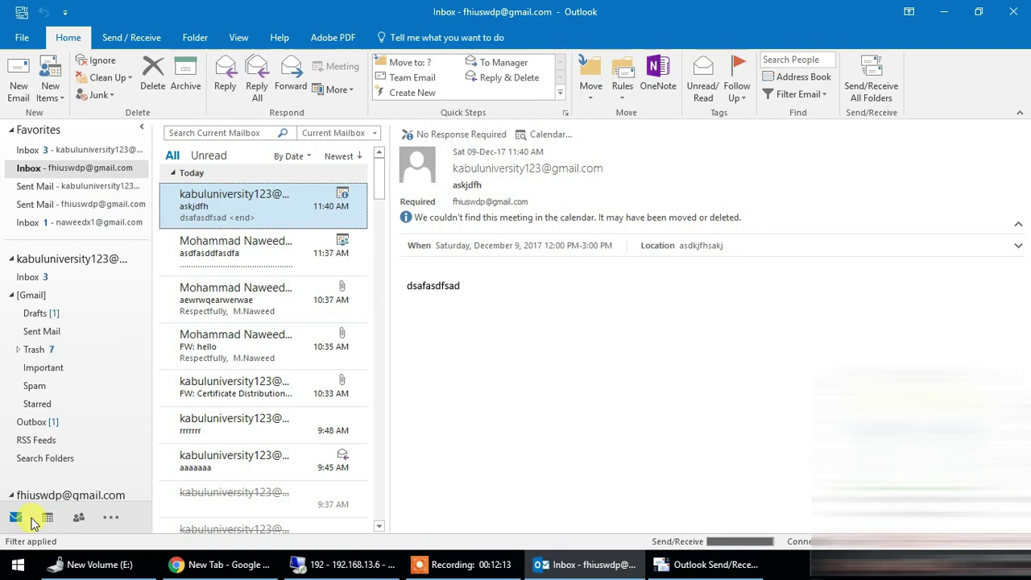
click(49, 522)
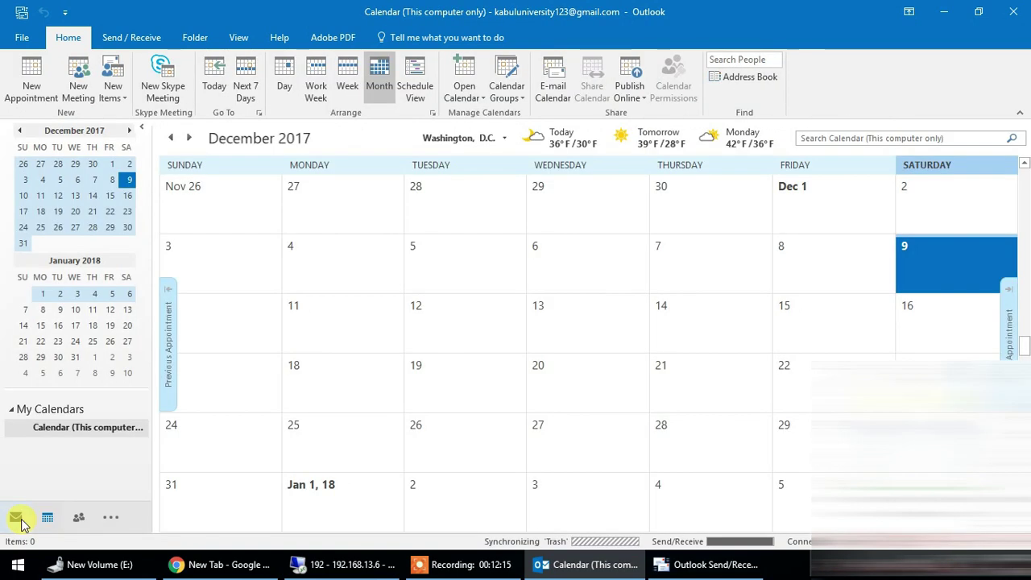
click(14, 522)
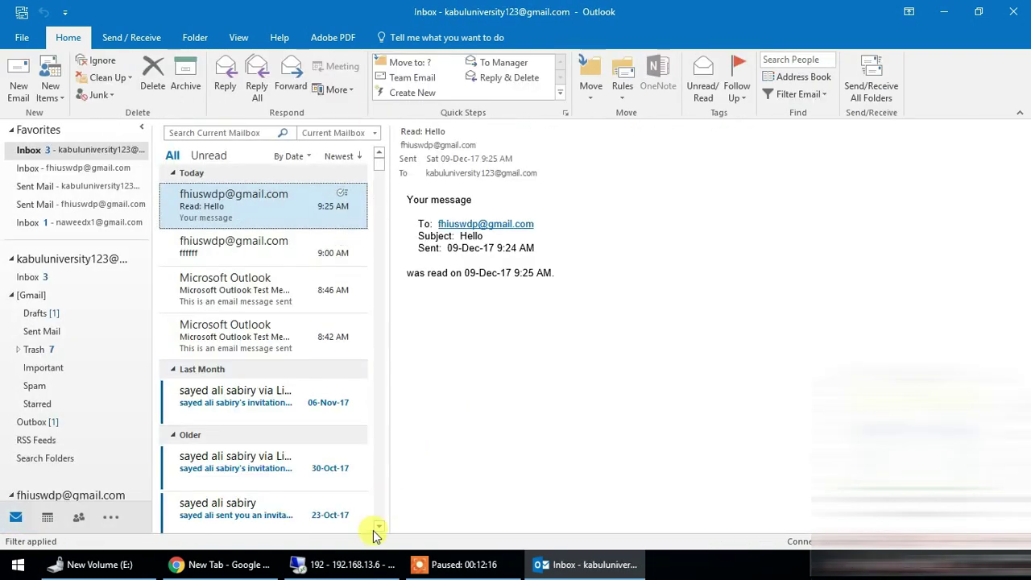
click(353, 567)
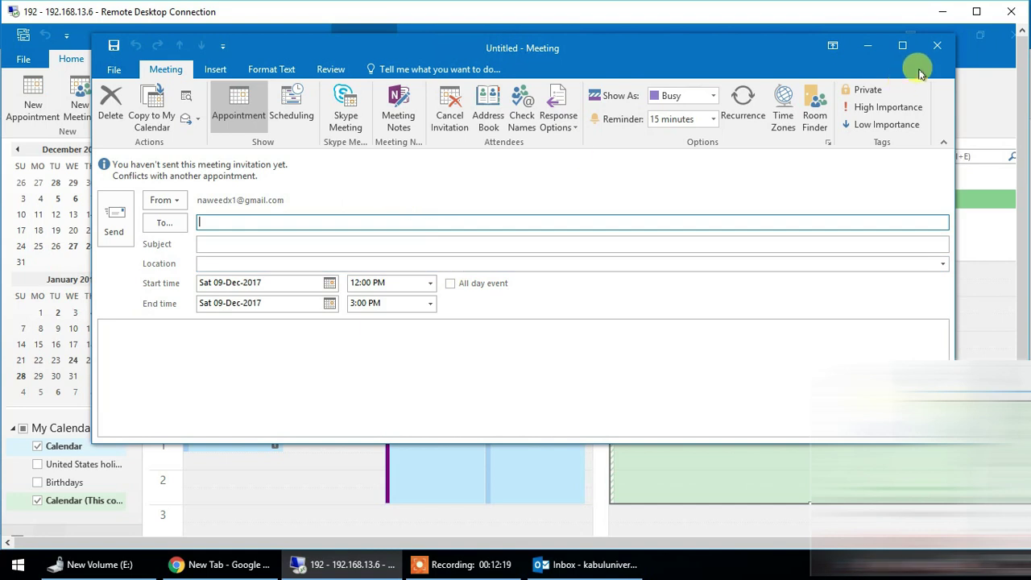
- Invite the other account with subject fhakjsdhfkjh and location asdkjfhkjsadhfkjsah, then show Meeting Notes options
drag(340, 51, 302, 76)
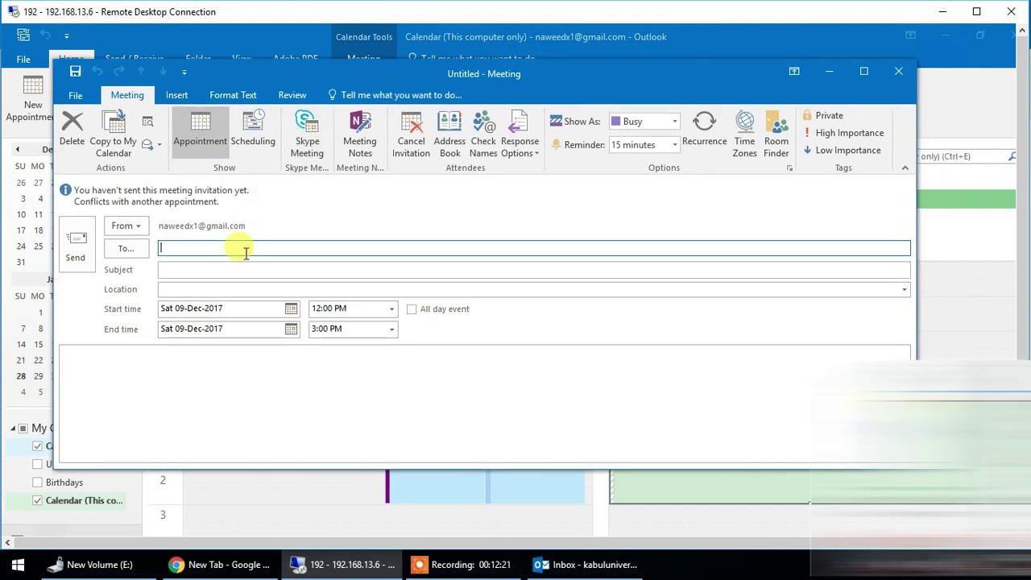
text(fhi)
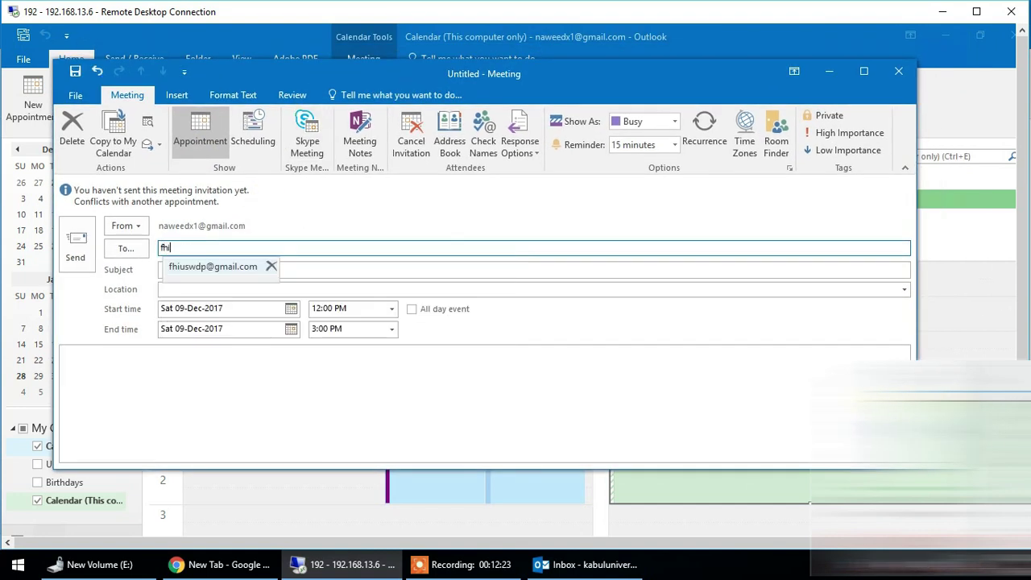
key(Return)
key(Tab)
text(fhakjsdhfkjh)
key(Tab)
text(asdkjfhkjsadhfkjsah)
key(Tab)
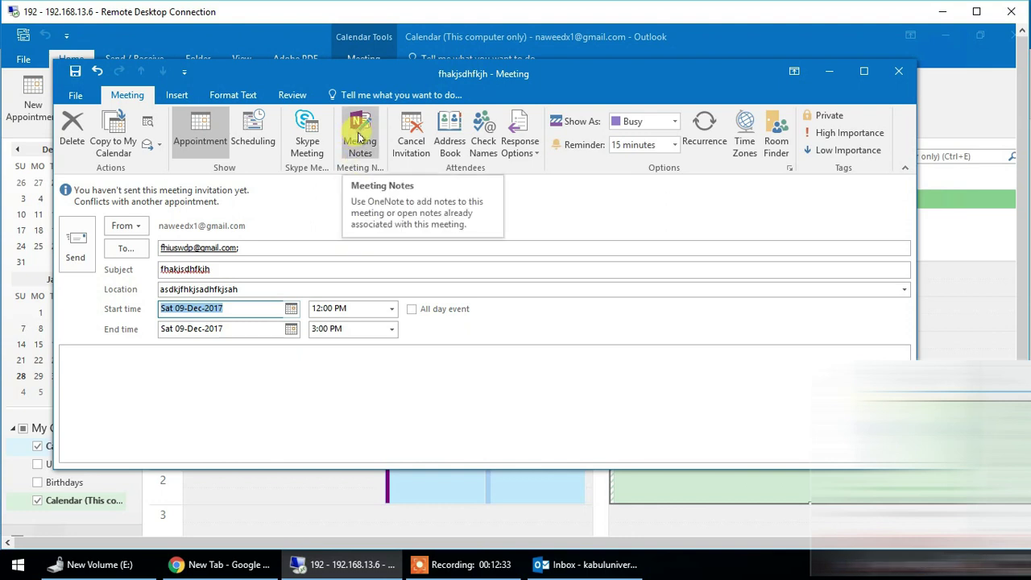
click(360, 137)
drag(443, 196, 475, 178)
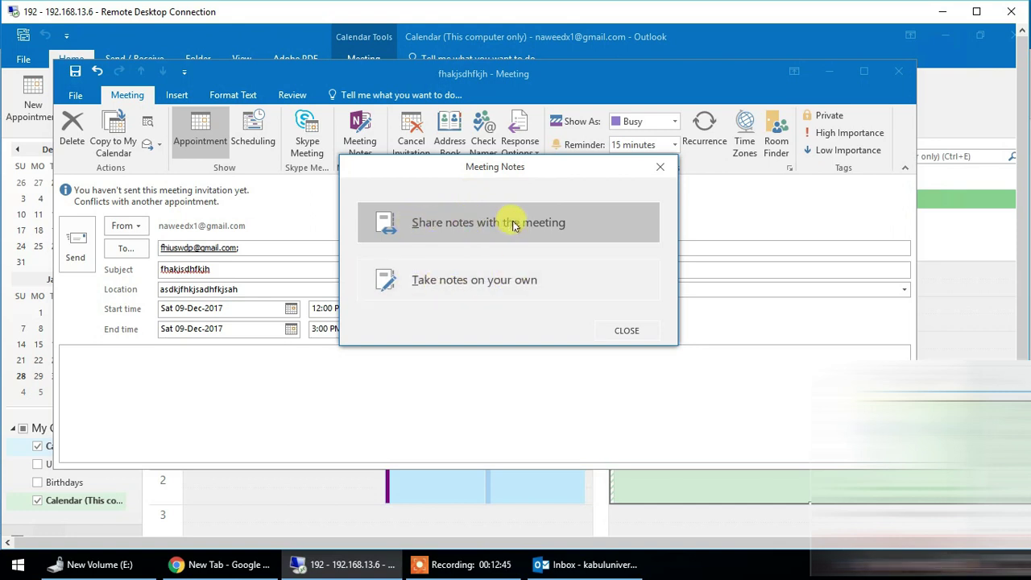
- Choose to share notes with the meeting and begin a new shared notebook
click(474, 225)
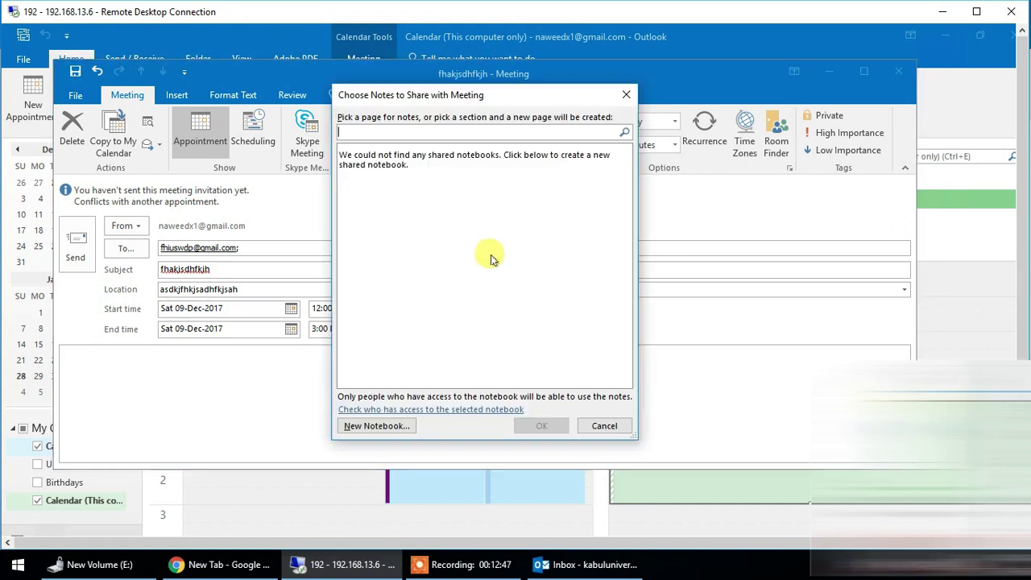
click(373, 427)
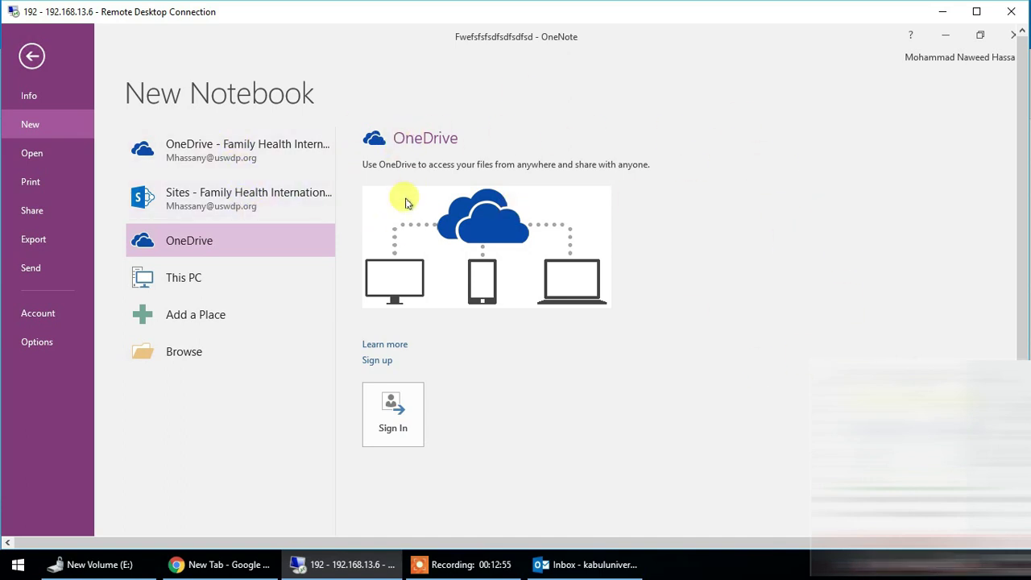
- Browse from the OneDrive location to the Desktop as the new notebook's folder
click(203, 194)
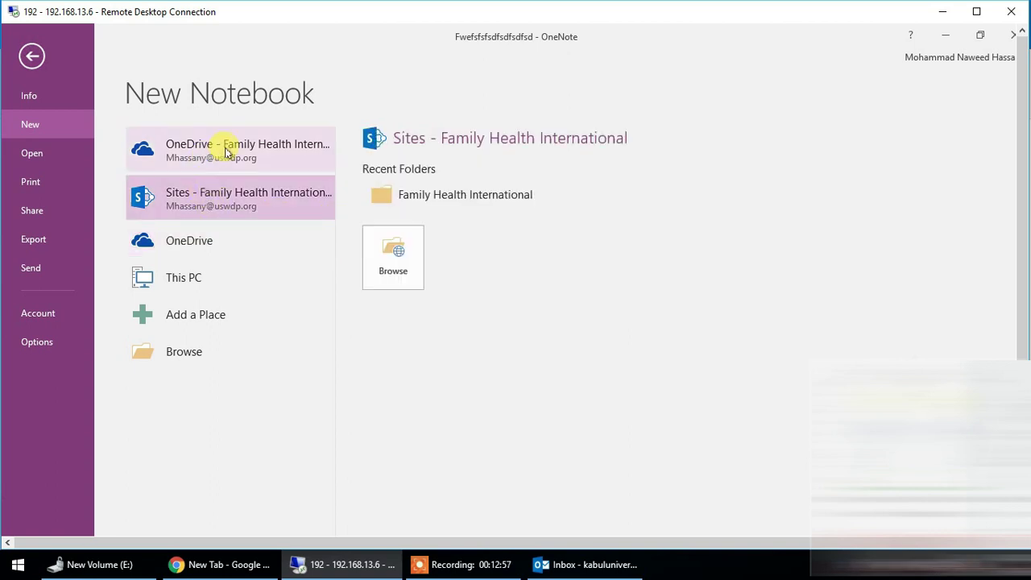
click(225, 150)
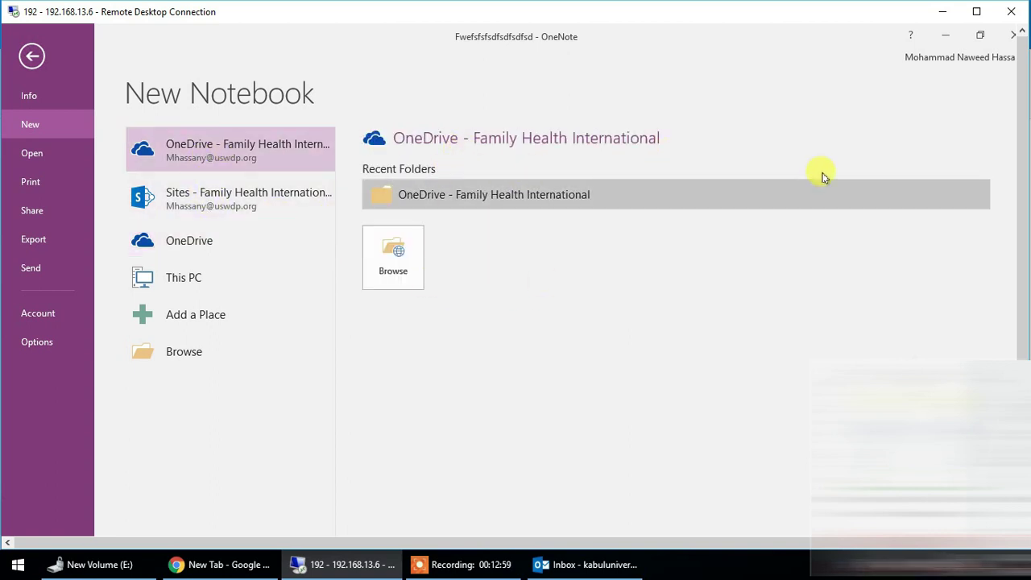
click(409, 256)
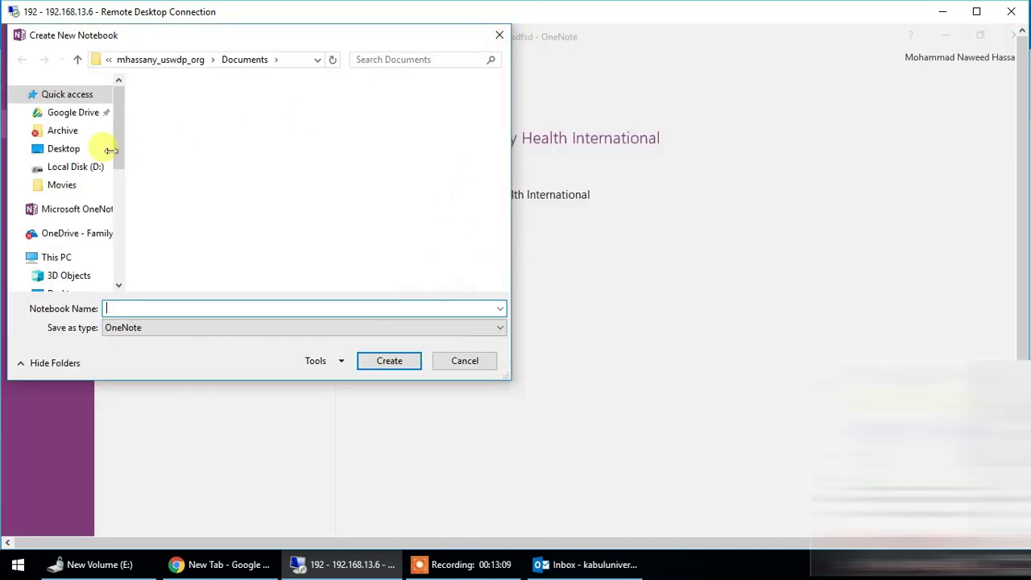
click(64, 281)
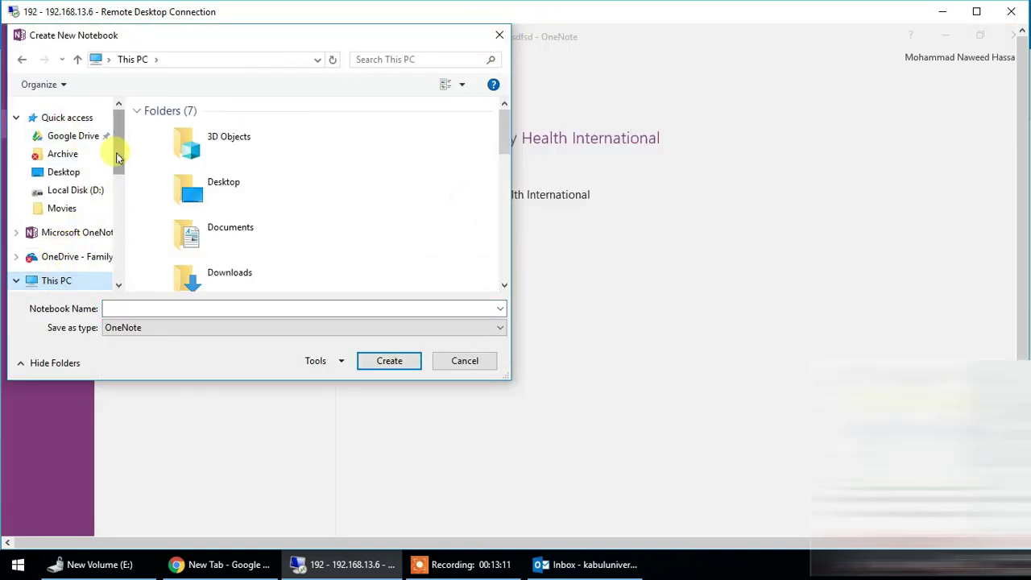
drag(117, 154, 118, 170)
click(61, 125)
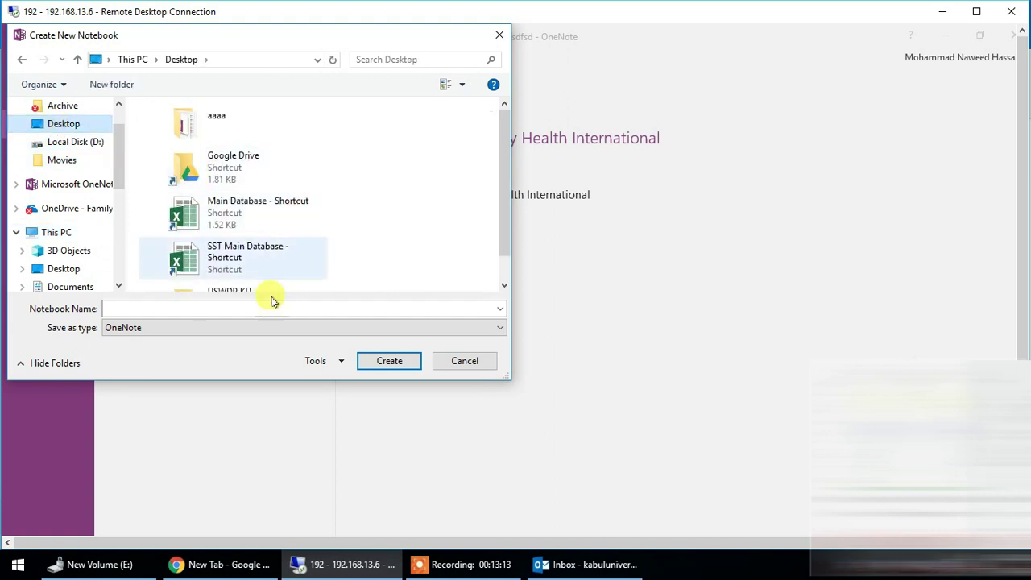
- Try creating a notebook named aaaa over New Section 1, then dismiss the resulting error
click(238, 309)
text(aaaa)
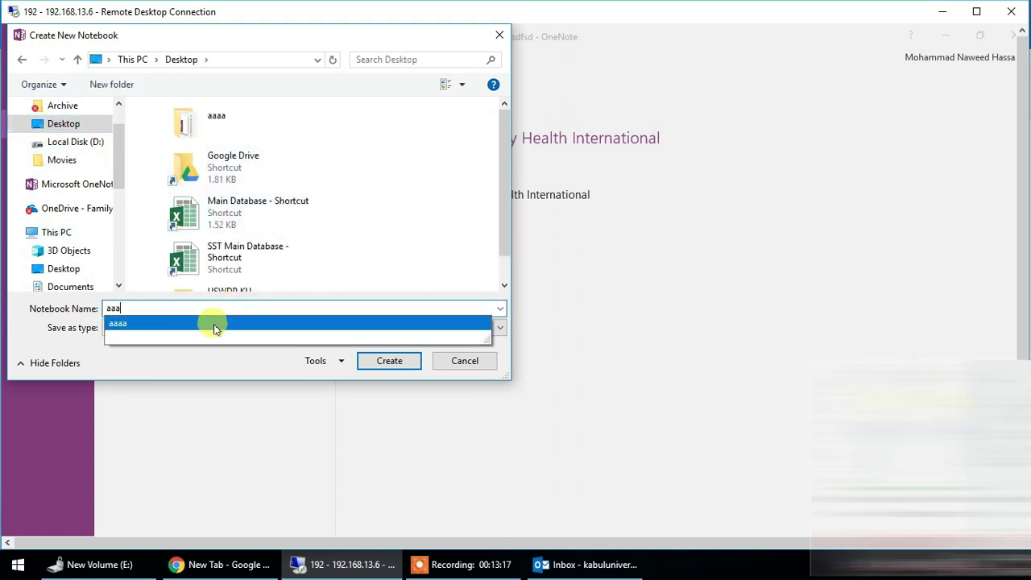
click(248, 325)
click(241, 307)
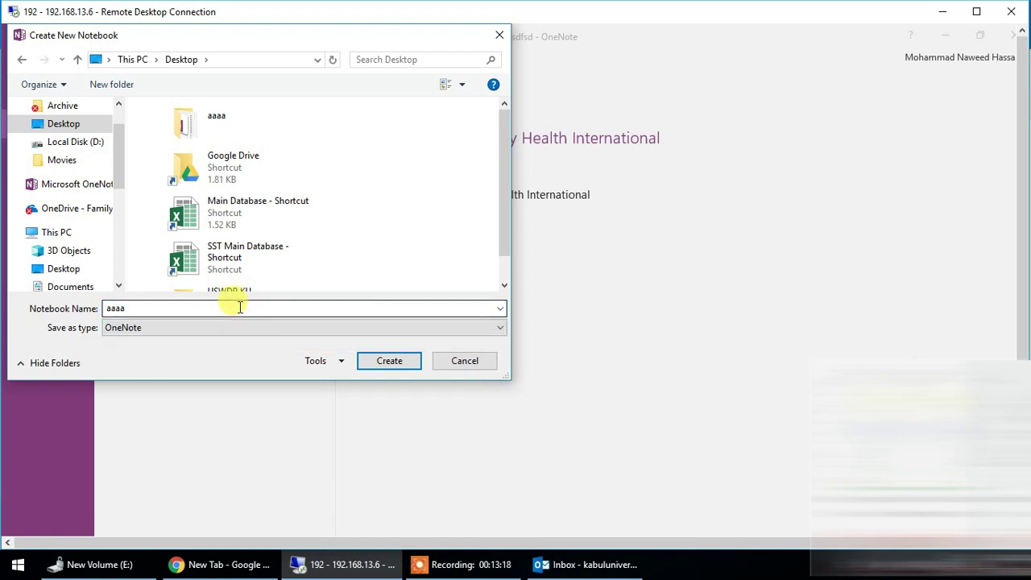
click(390, 363)
click(201, 132)
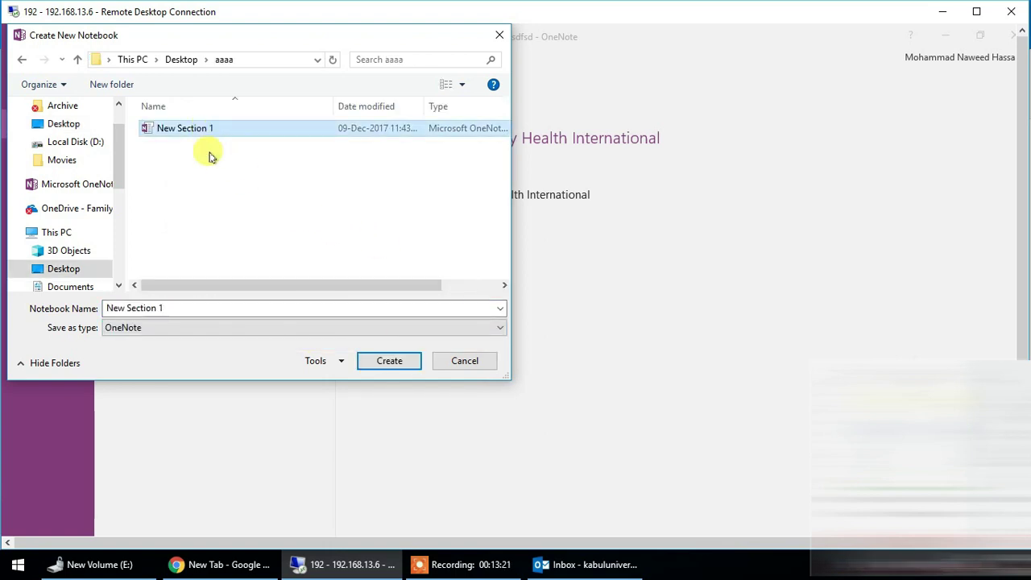
click(393, 362)
click(554, 305)
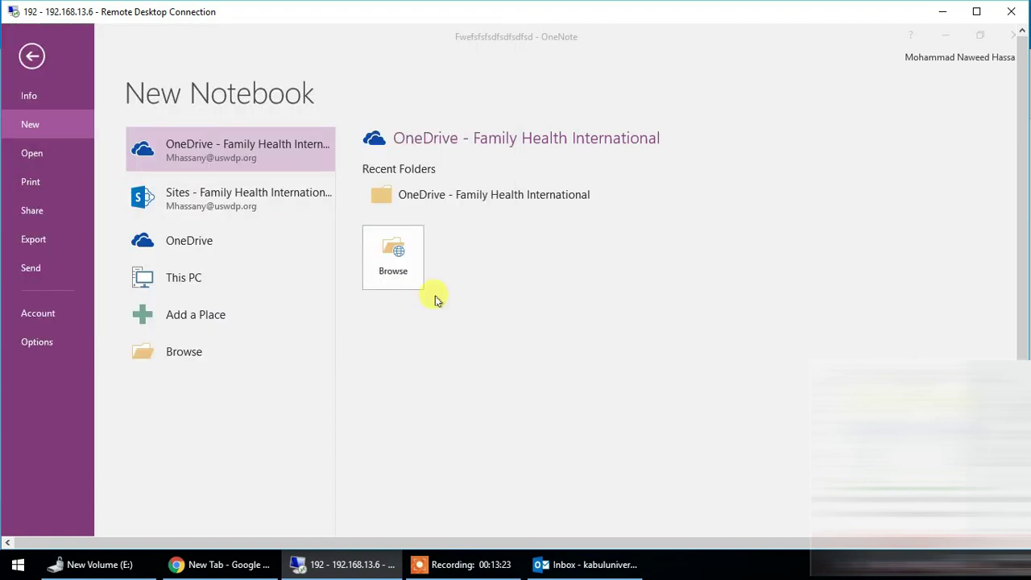
click(521, 356)
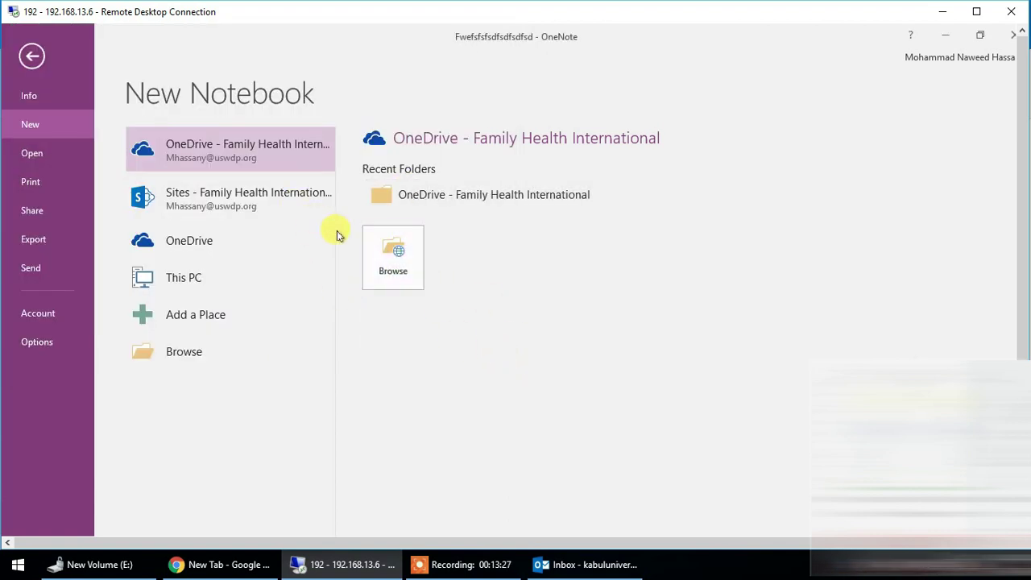
- Create the notebook dddd on the Desktop
click(379, 242)
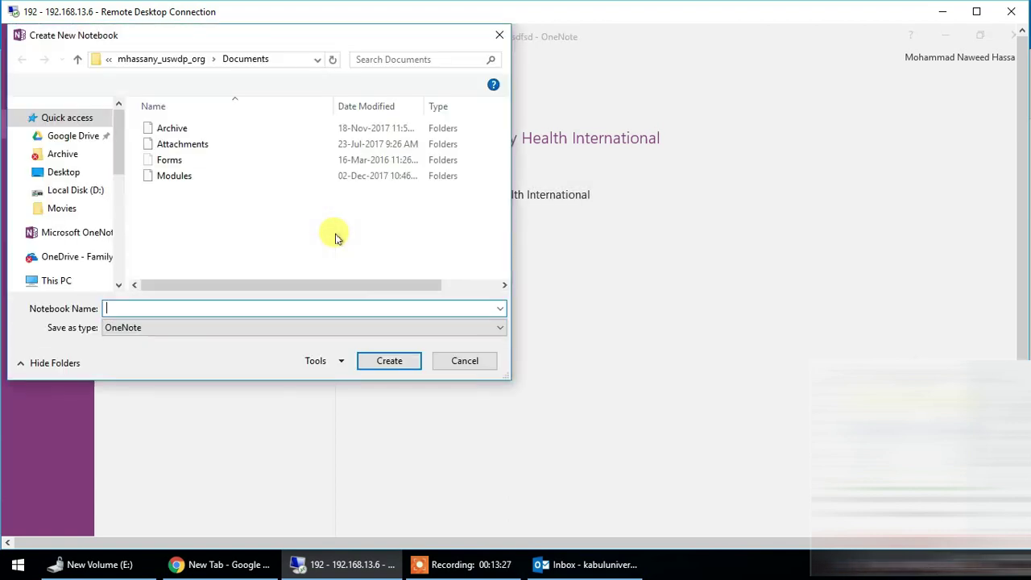
click(63, 172)
text(dddd)
click(395, 362)
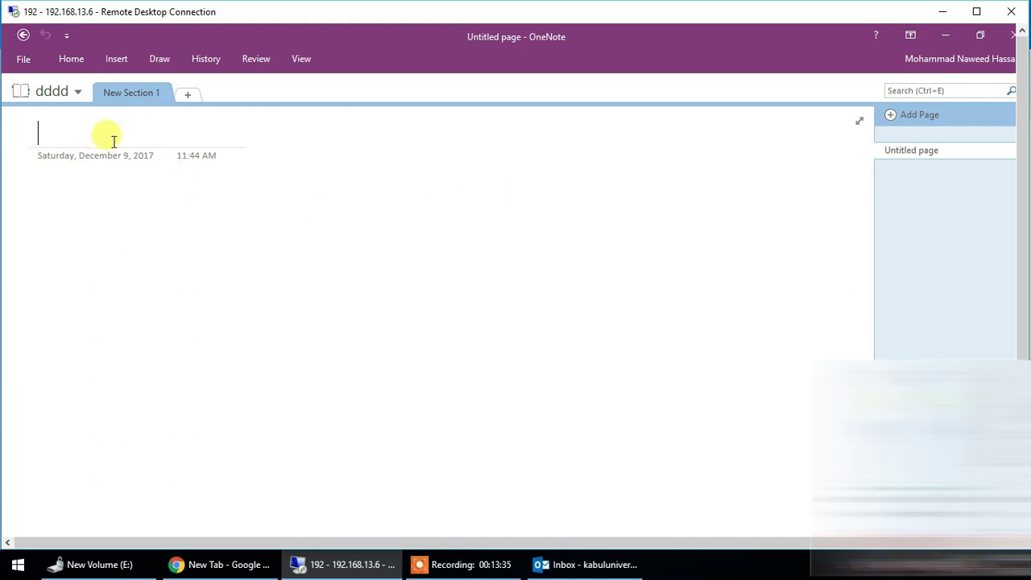
- Title the page Section1 and type several lines of note text beneath it
text(Section1)
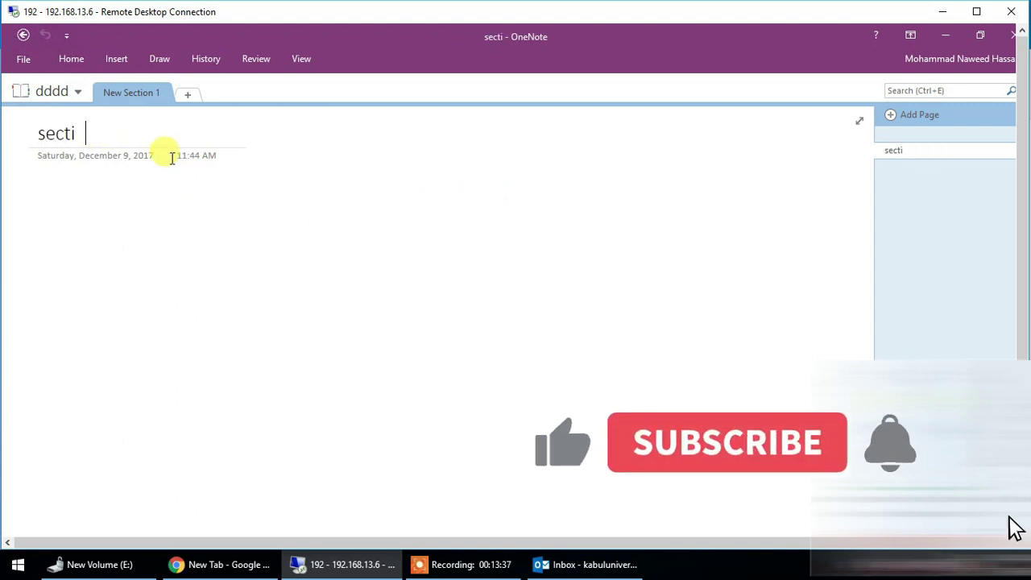
key(Return)
text(glsdfjkjasdhfa s)
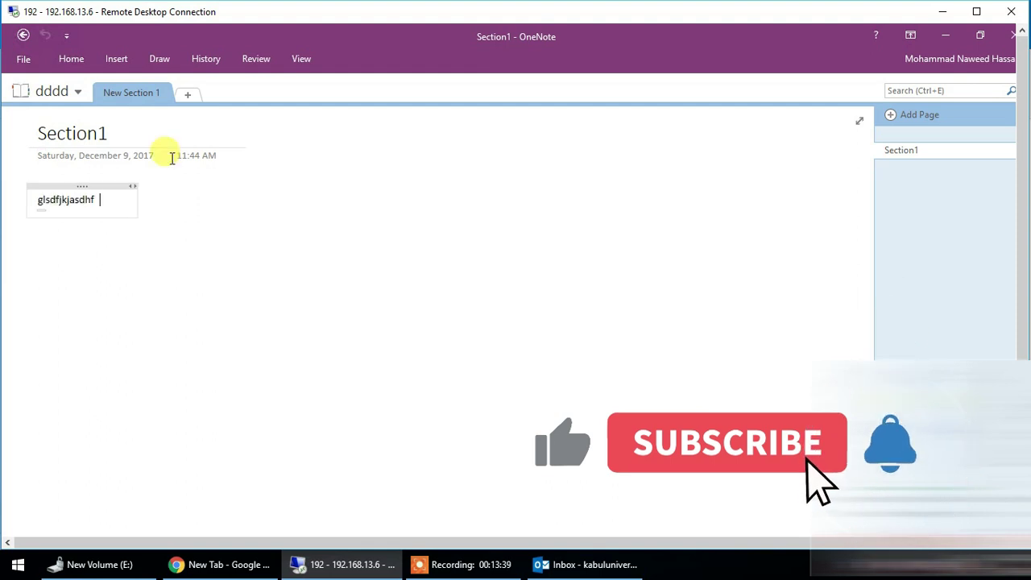
key(Return)
text(fjkasdhfkjsaj df)
key(Return)
text(sadjfhal)
text(dhfjkashdf)
key(Return)
text(asdfhasldkjfhsad)
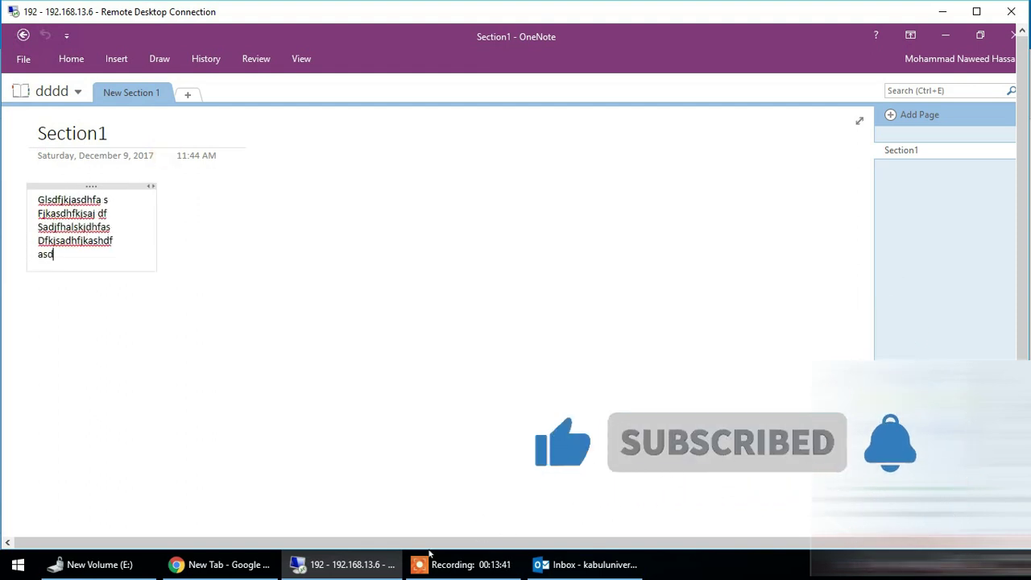
key(Return)
text(f'sahjdf)
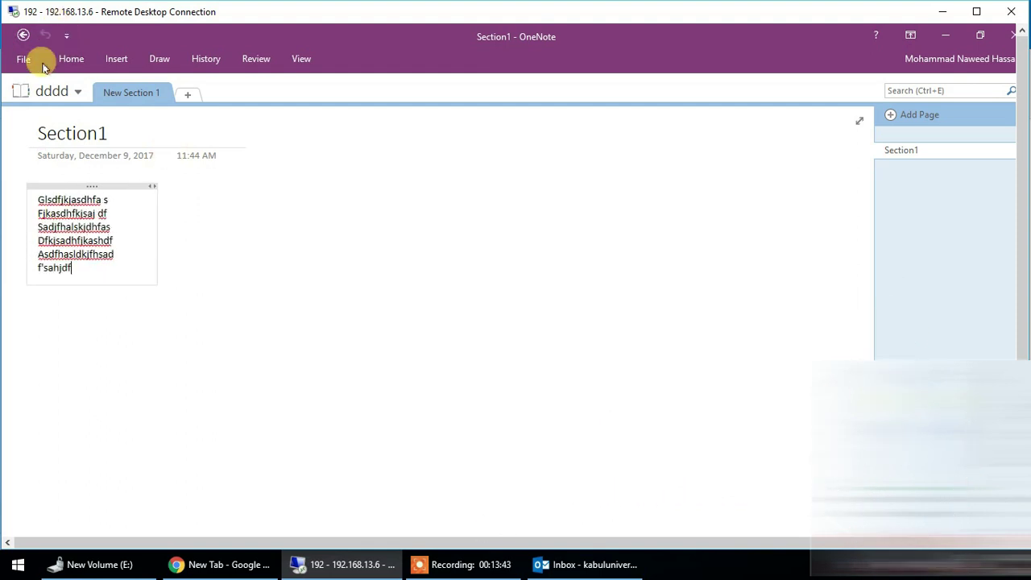
- Check the notebook's Share options, return to the page, and close OneNote
click(25, 60)
click(34, 208)
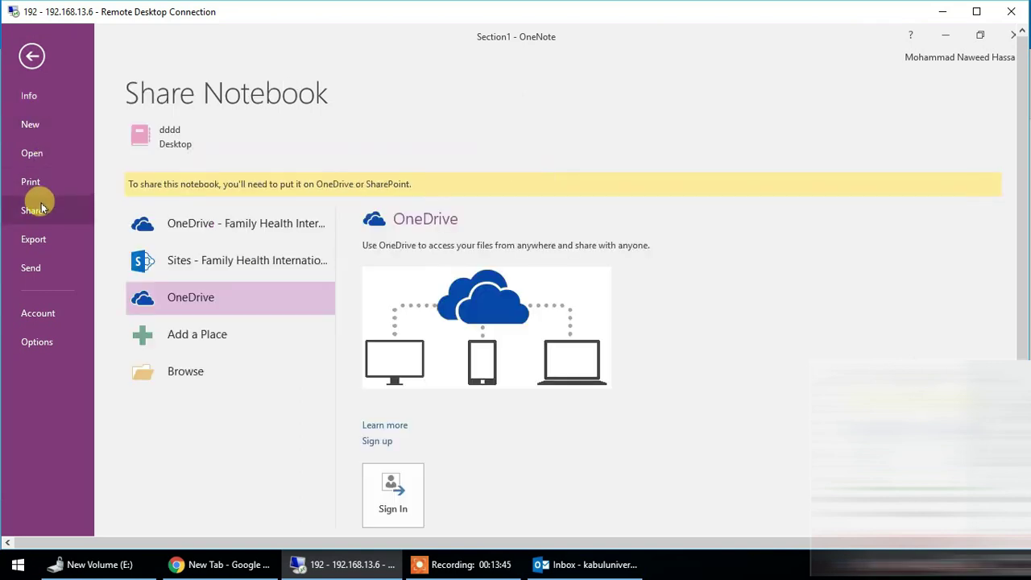
click(29, 58)
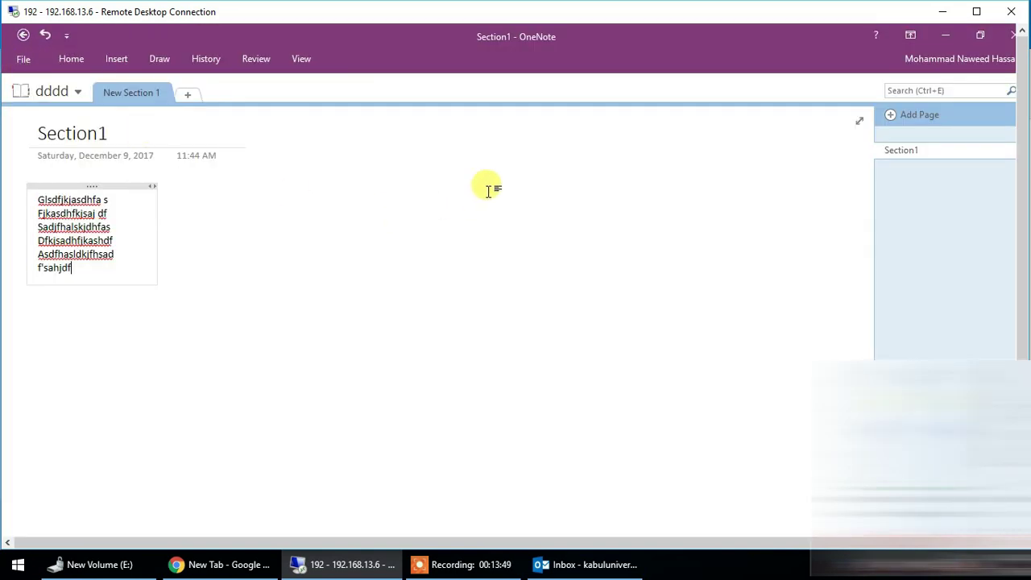
click(1014, 35)
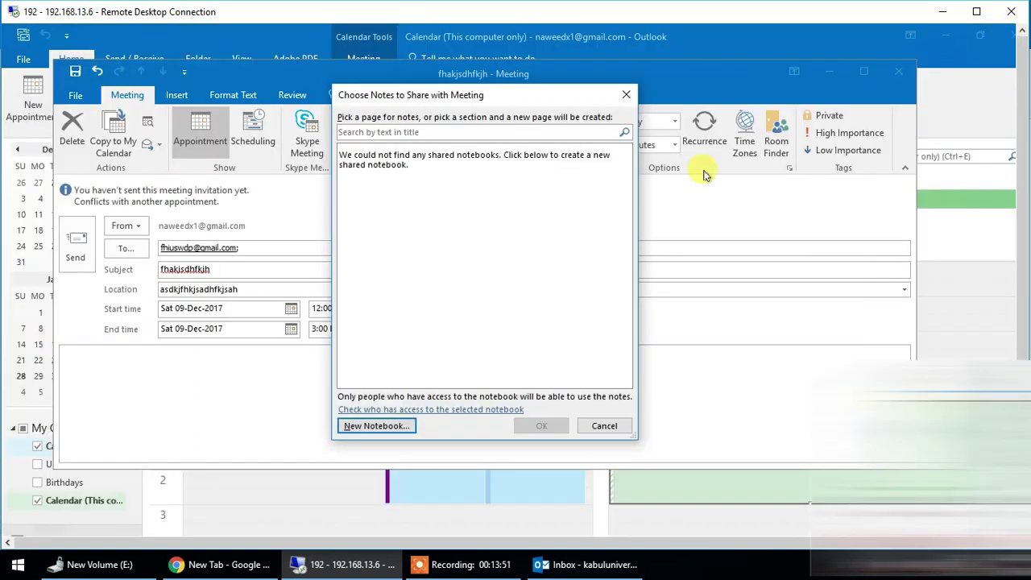
- Dismiss the shared-notes picker and choose to take notes on your own instead
click(601, 429)
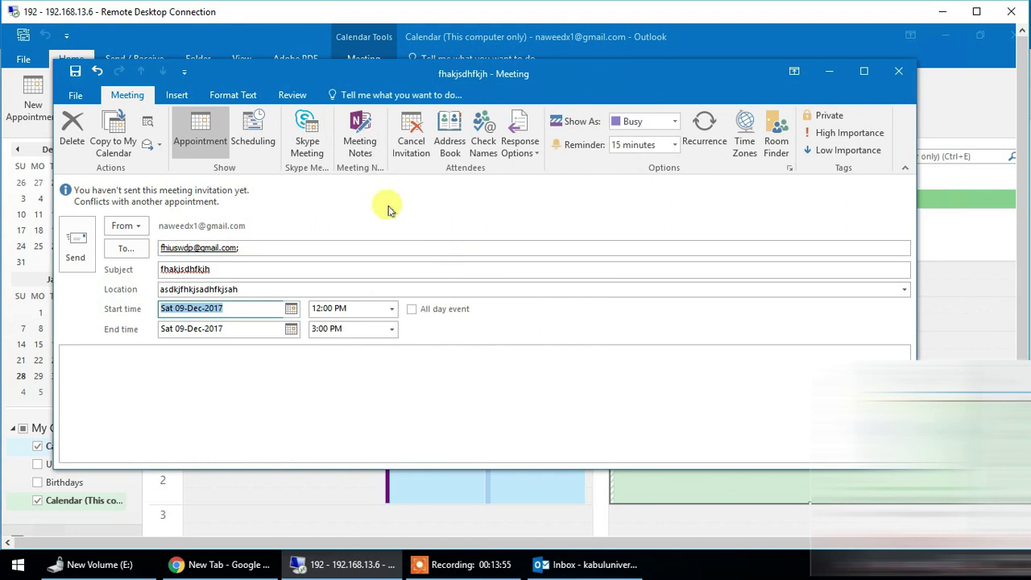
click(360, 135)
click(449, 296)
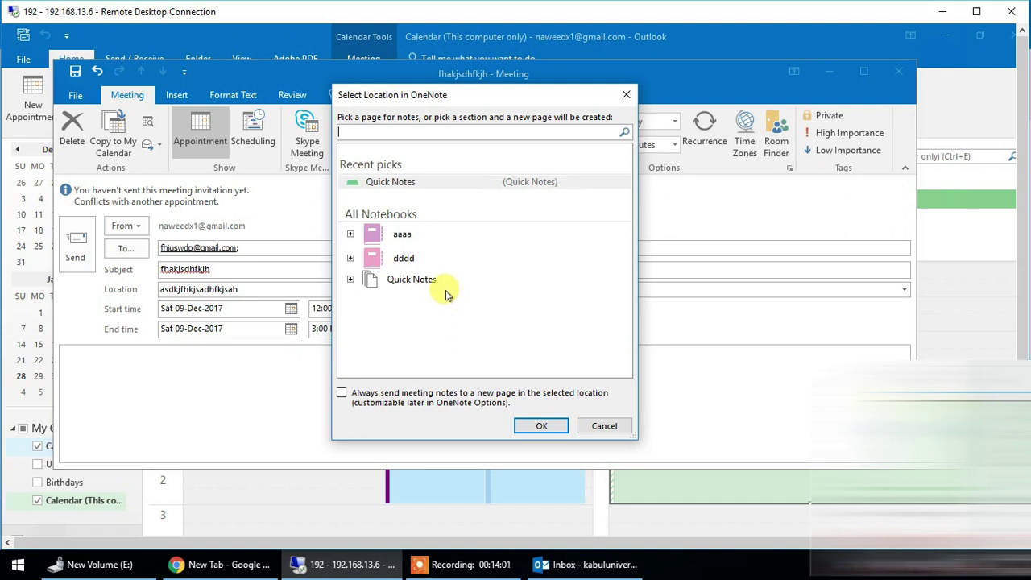
click(407, 283)
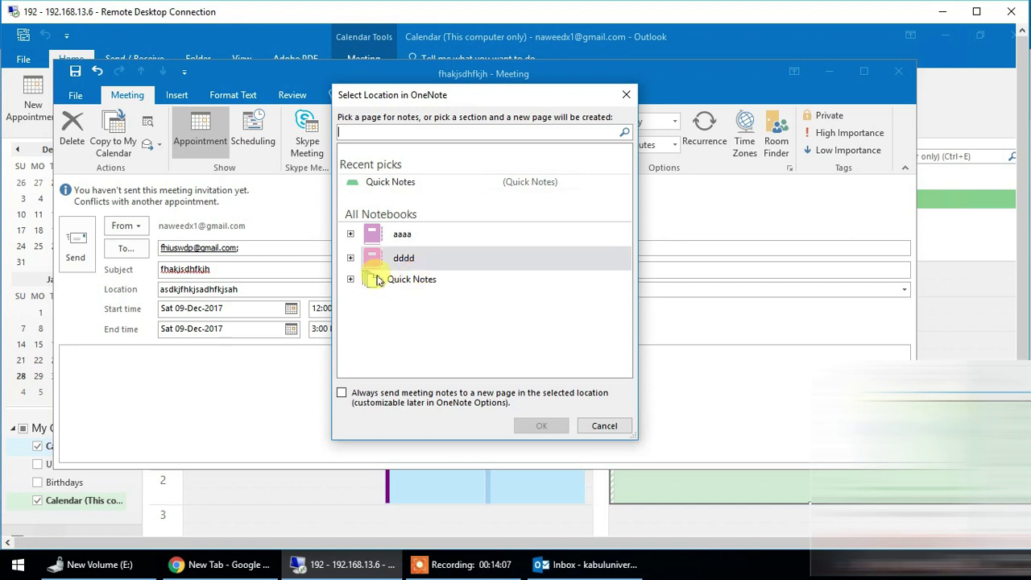
- Browse the dddd and aaaa notebooks, then confirm the Quick Notes section as the location
click(350, 258)
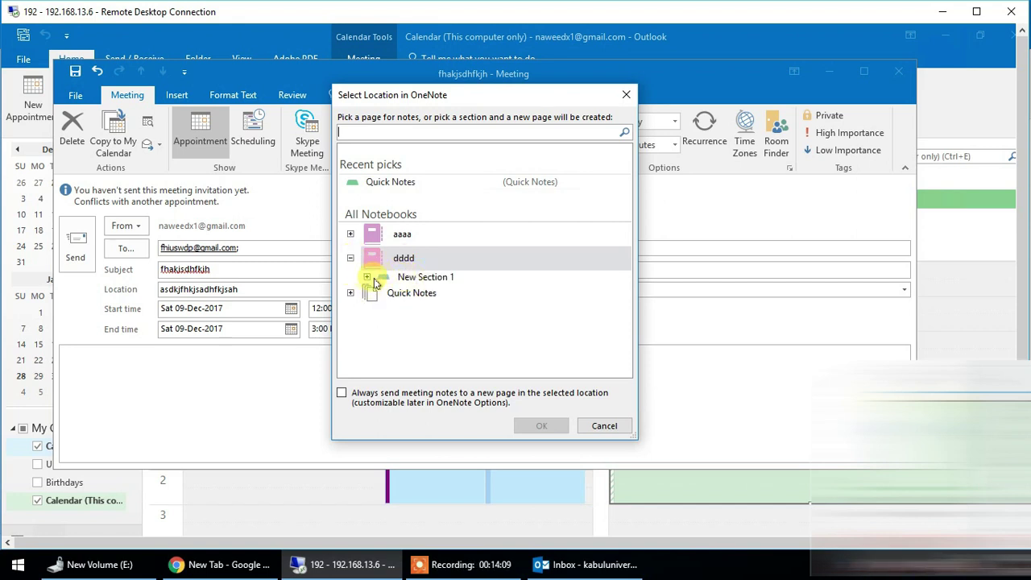
click(367, 278)
click(366, 278)
click(350, 233)
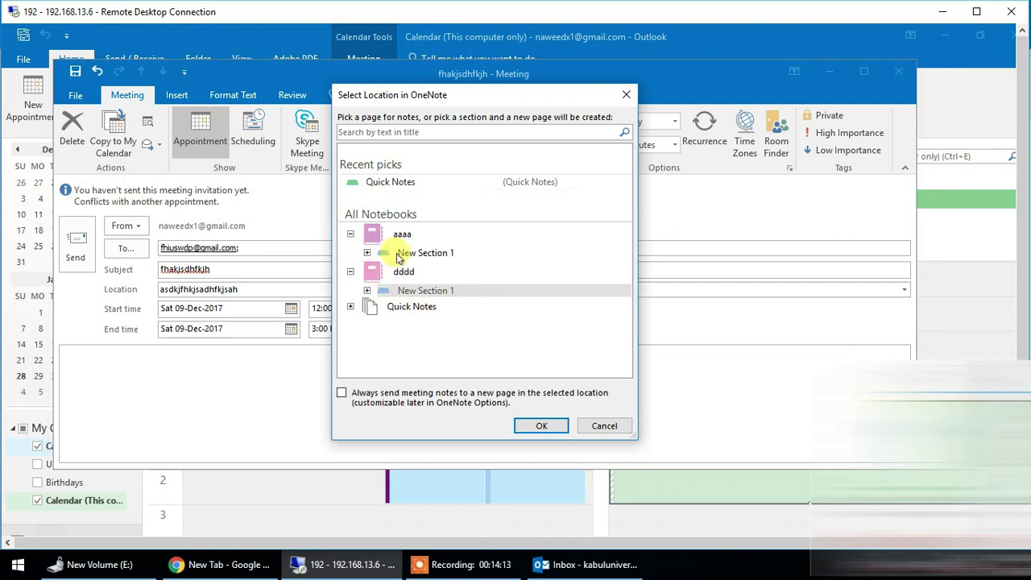
click(407, 252)
click(350, 307)
click(413, 322)
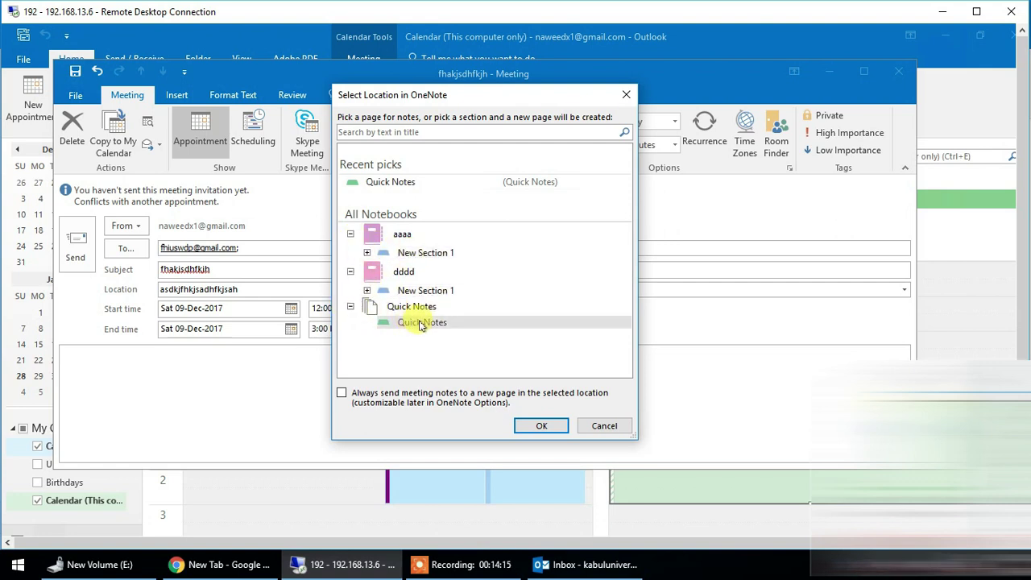
click(534, 424)
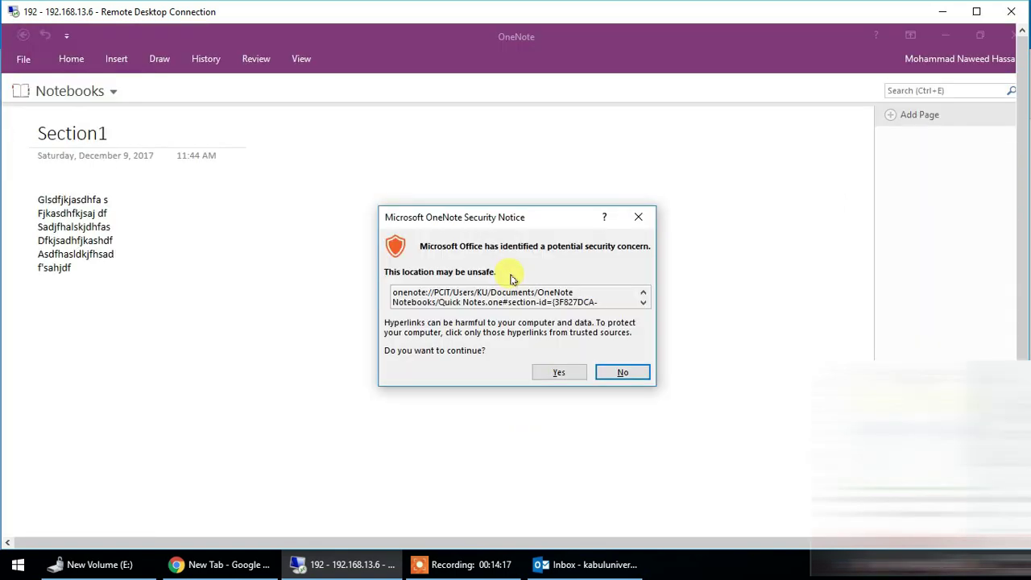
- Allow the OneNote notes link, close OneNote, then cancel and delete the fhakjsdhfkjh meeting
click(563, 382)
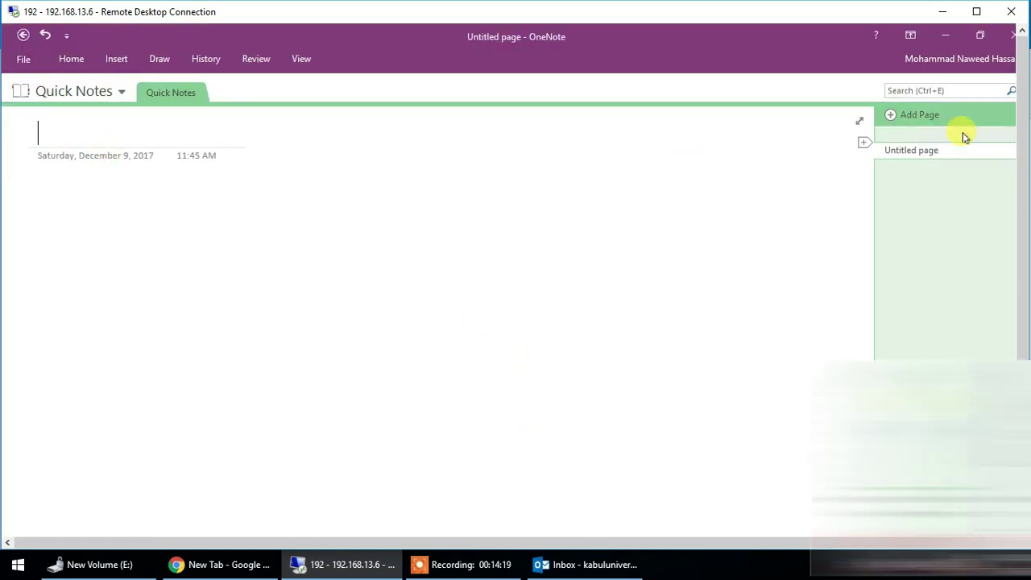
click(1009, 35)
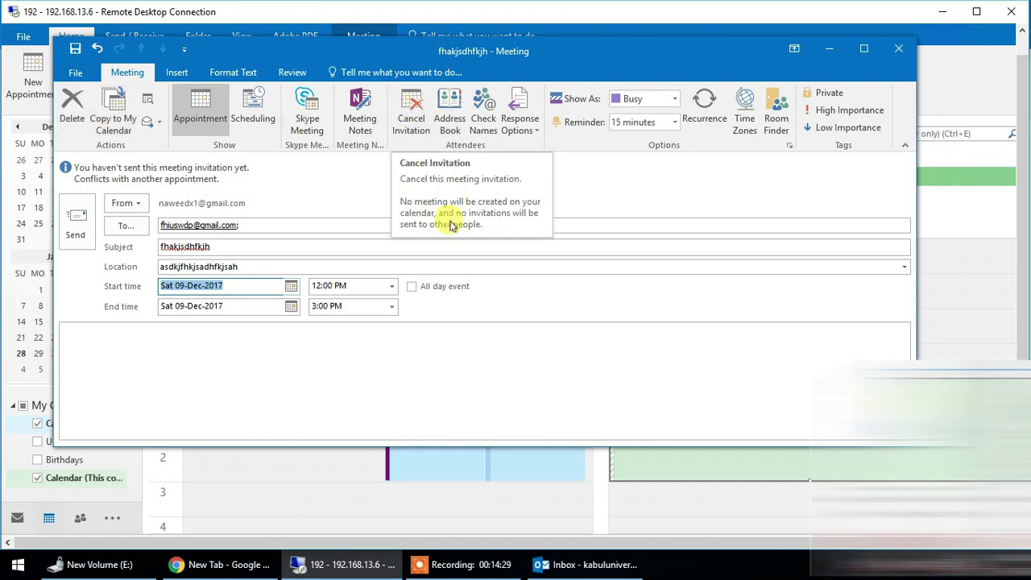
click(72, 108)
key(Return)
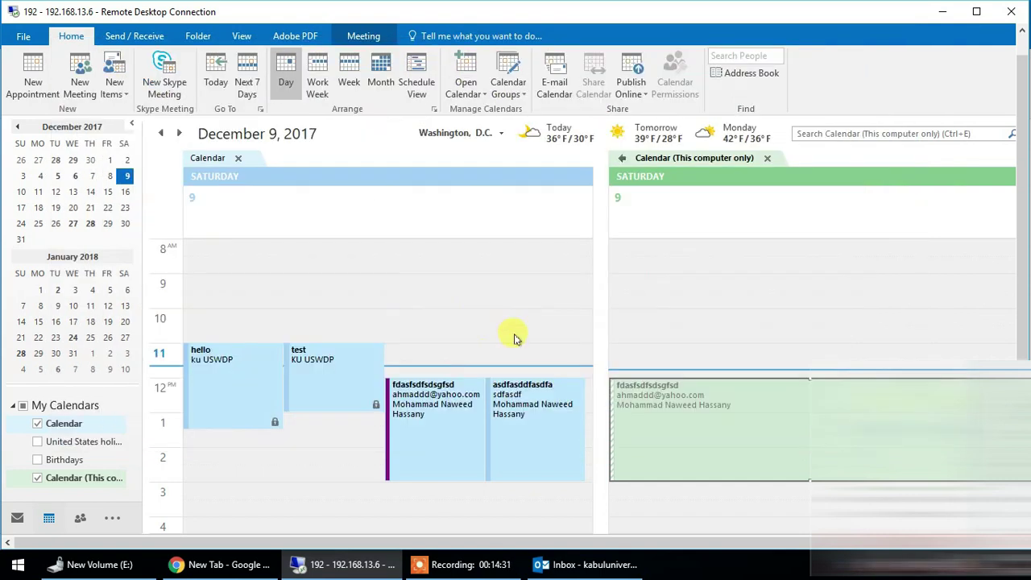